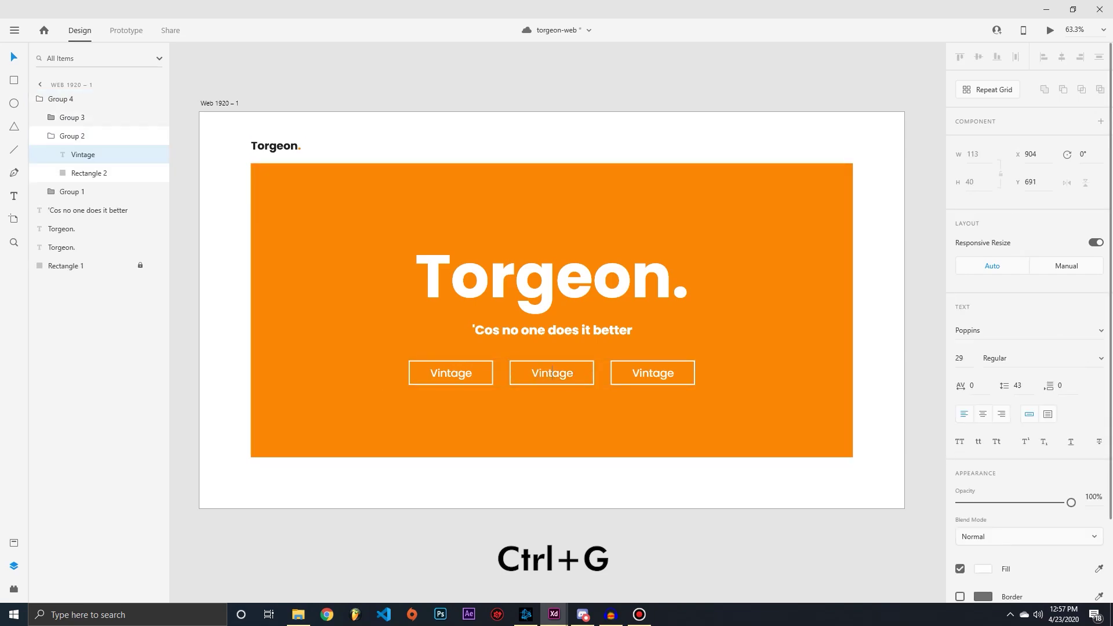
# Step: Relabel the middle button 'Classic' and the right button 'Black'
pyautogui.doubleClick(552, 372)
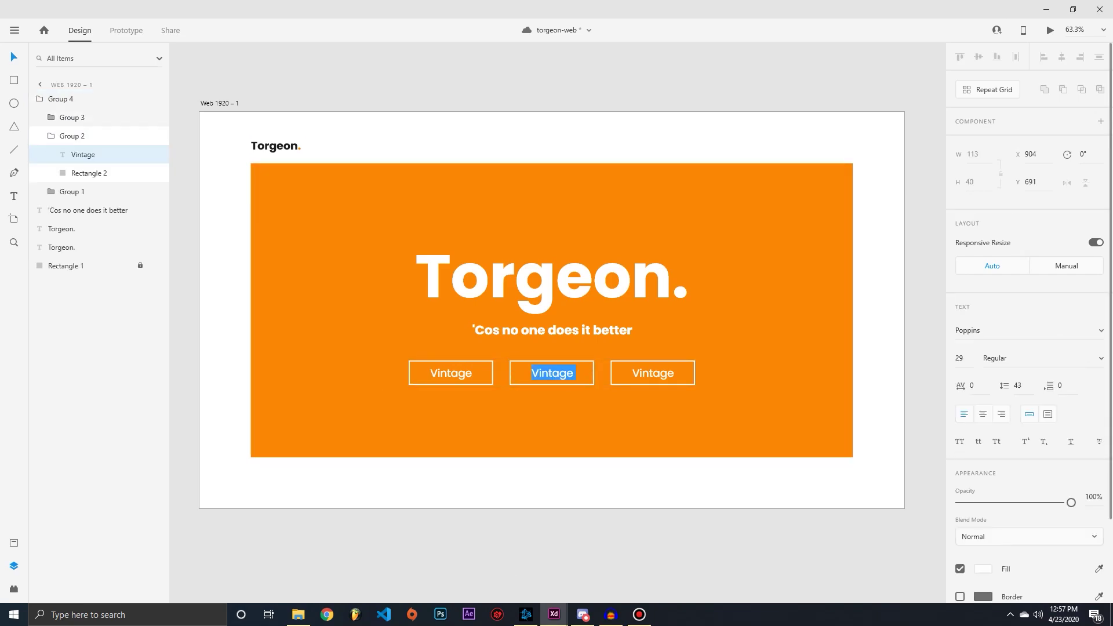
pyautogui.write('Classic')
pyautogui.press('Escape')
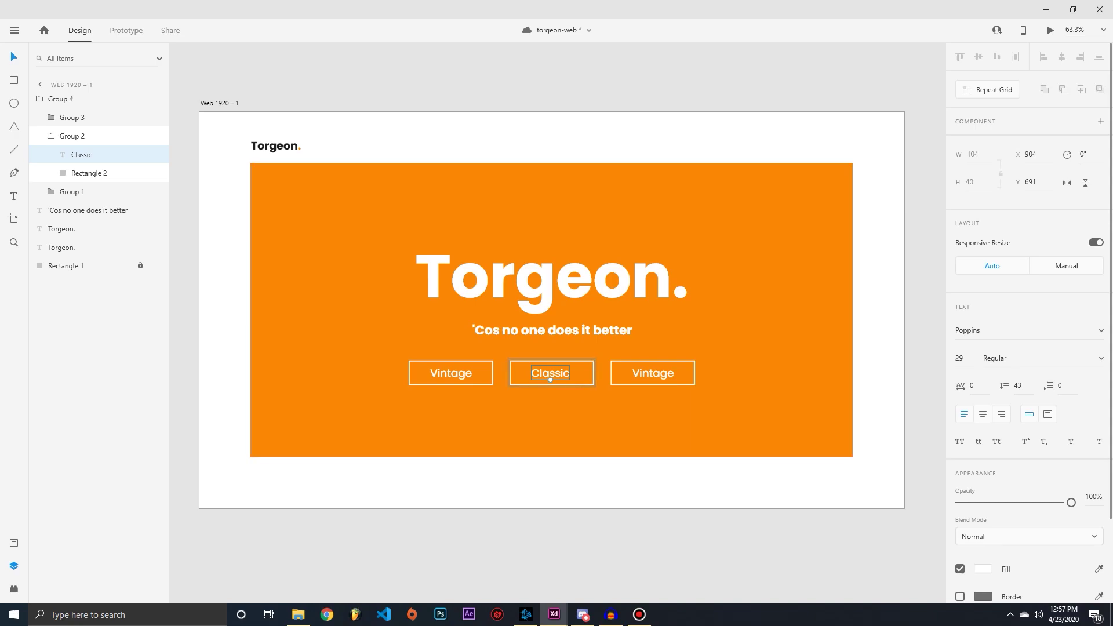
pyautogui.press('r')
pyautogui.doubleClick(653, 373)
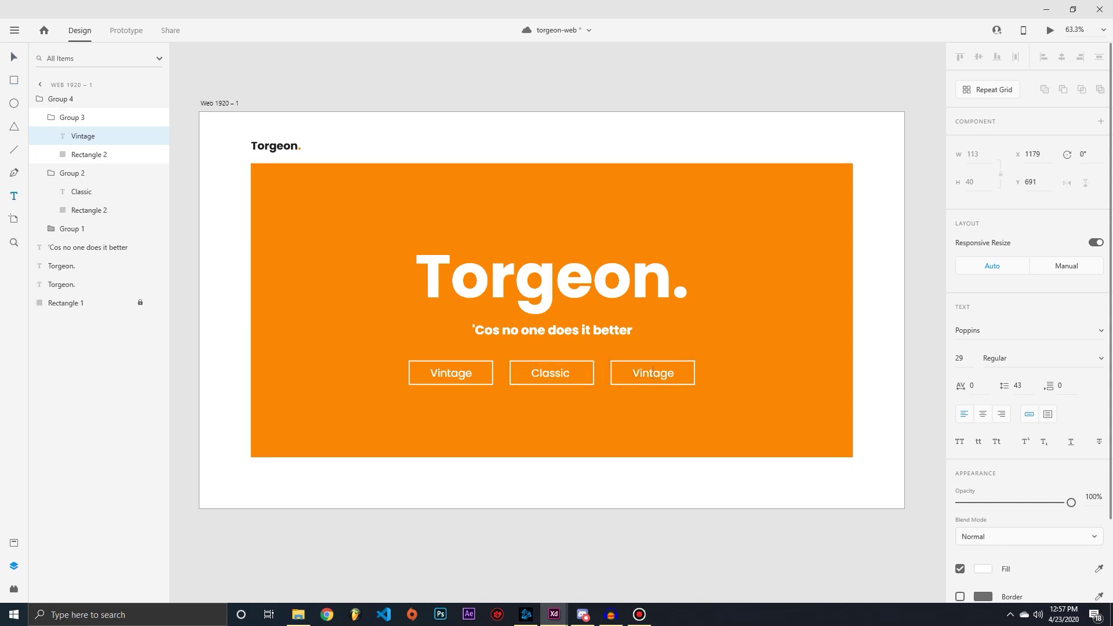
pyautogui.doubleClick(654, 373)
pyautogui.write('Black')
pyautogui.press('Escape')
pyautogui.hotkey('ctrl', 'a')
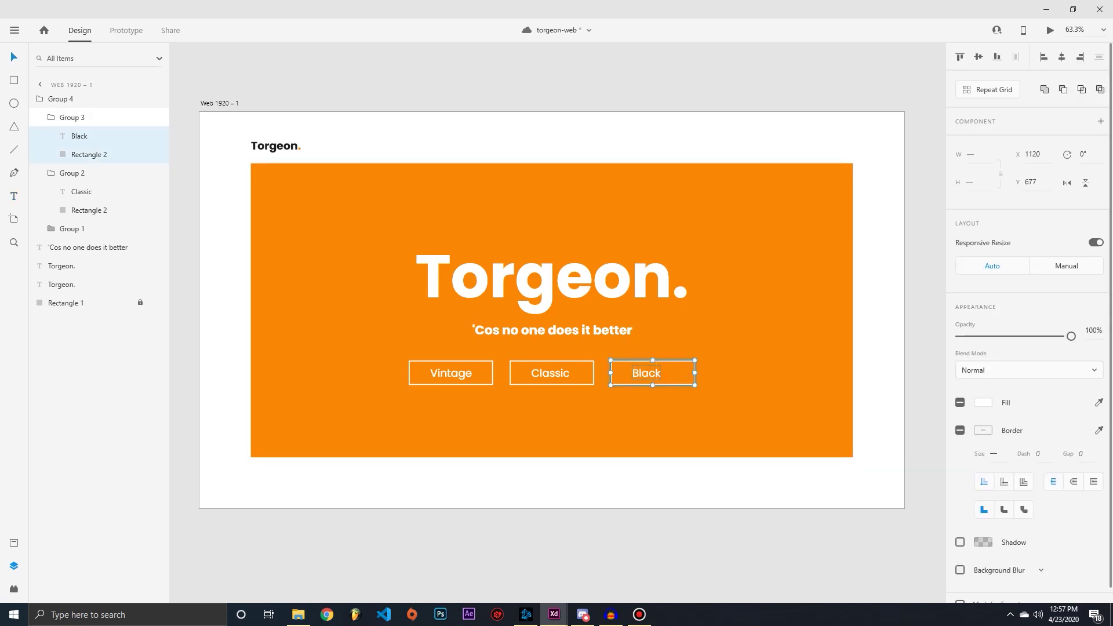
pyautogui.press('Escape')
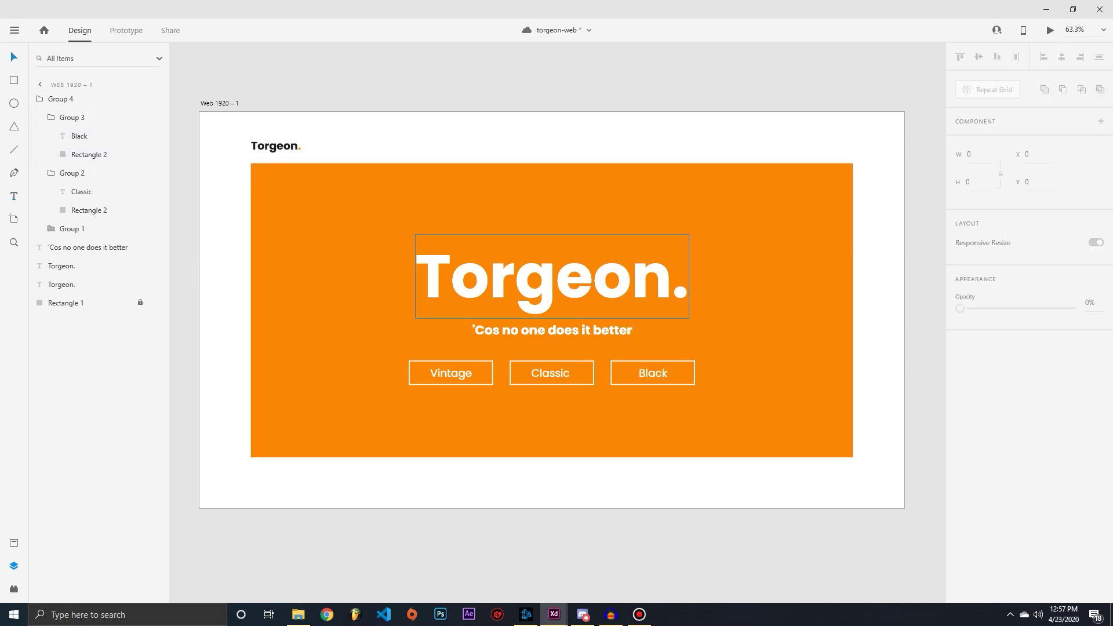
# Step: Place the watch PNG at the orange banner's lower right and preview the page
pyautogui.scroll(-3, 551, 310)
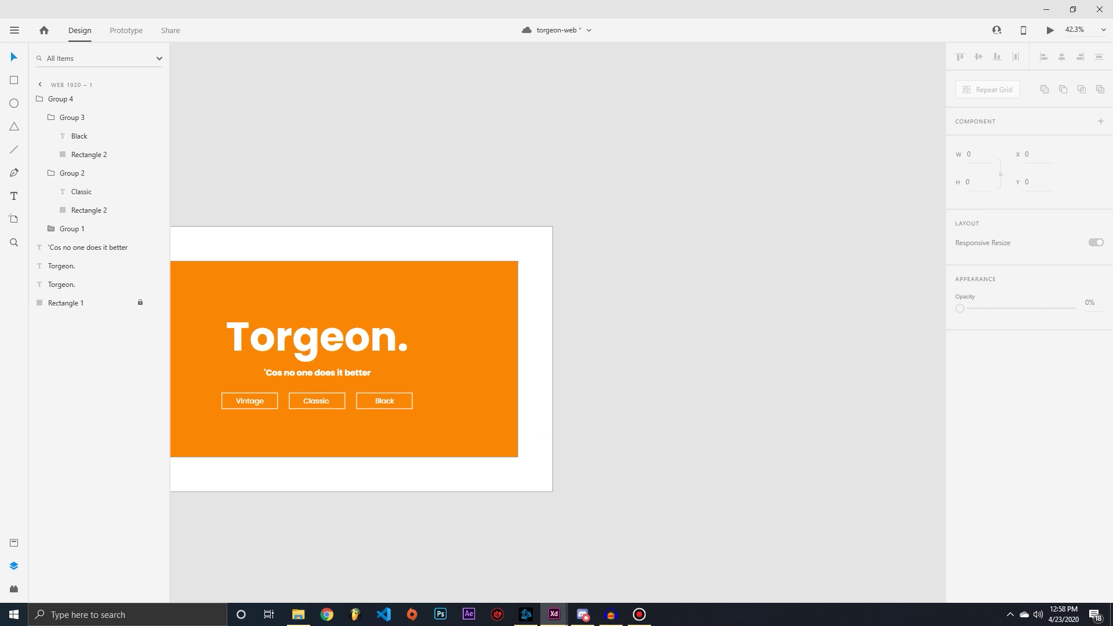
pyautogui.scroll(-3, 441, 316)
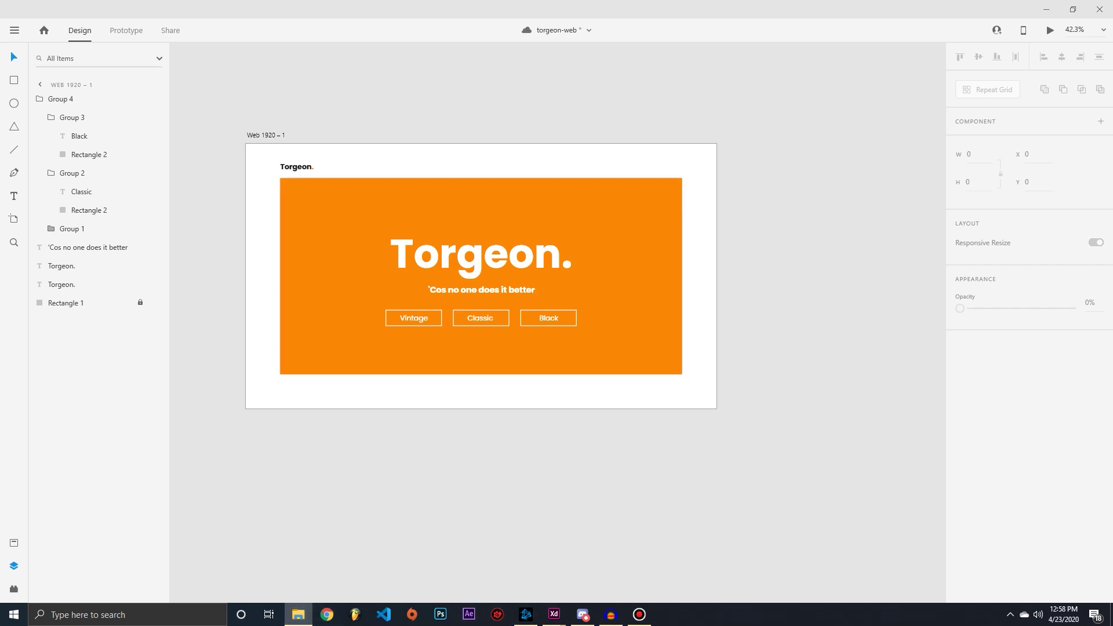
pyautogui.moveTo(554, 603); pyautogui.dragTo(669, 348)
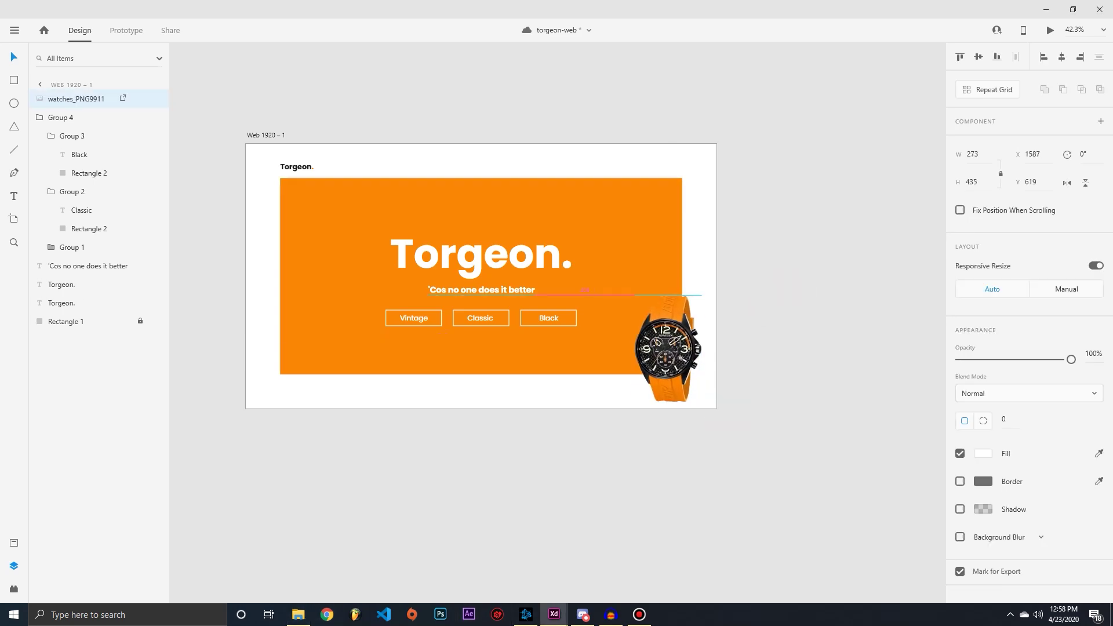
pyautogui.hotkey('ctrl', 'Return')
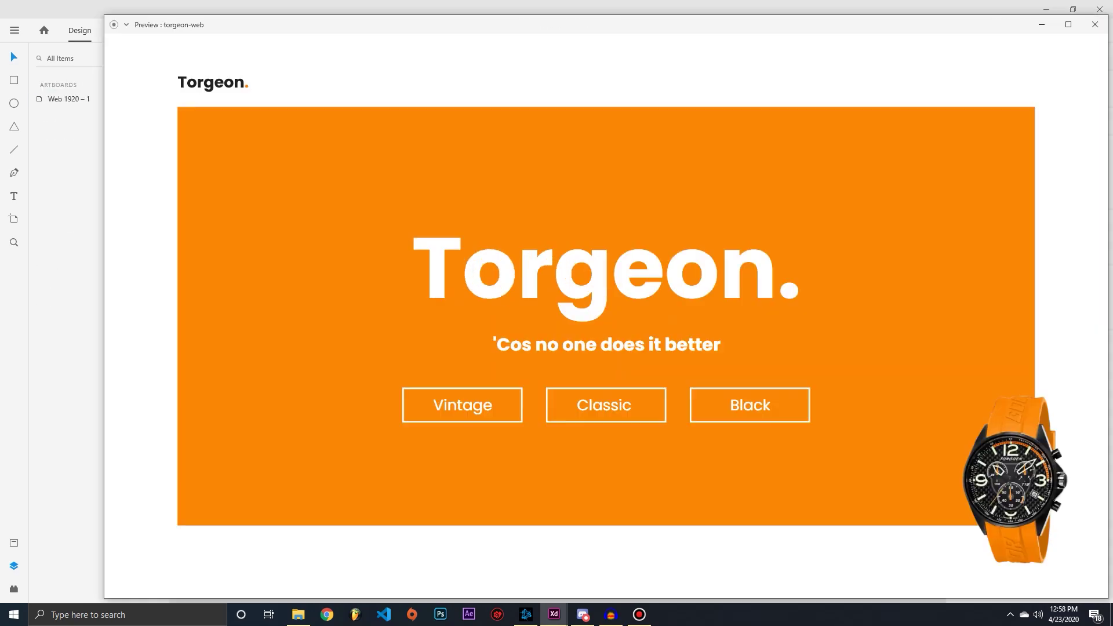
pyautogui.hotkey('alt', 'Tab')
pyautogui.press('Escape')
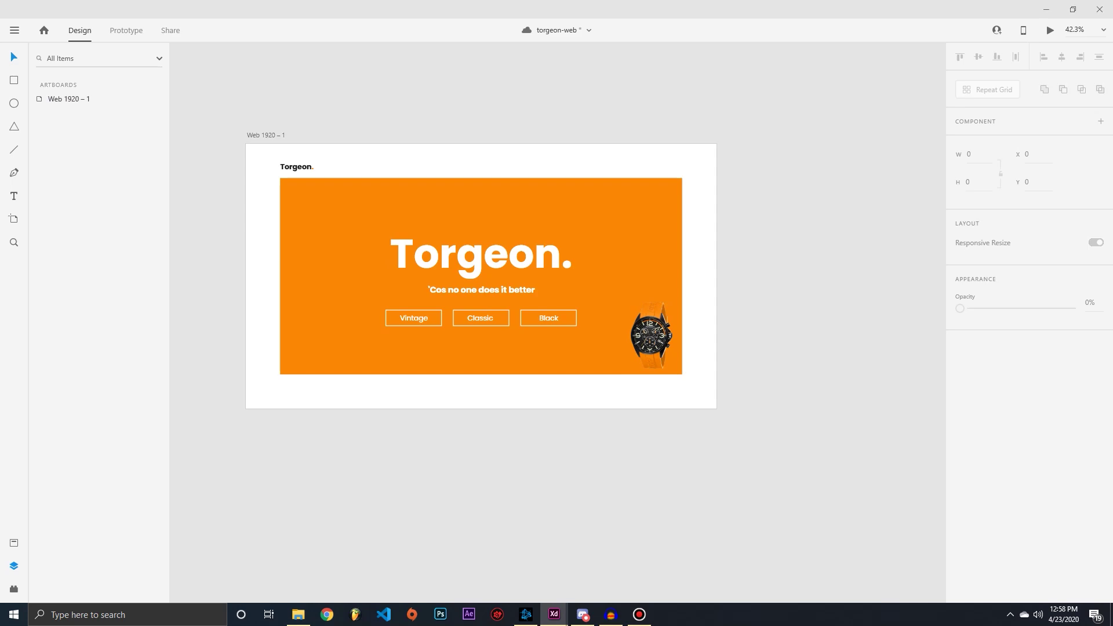
# Step: Add three text links: 'Contact us', 'About' and 'Media'
pyautogui.press('t')
pyautogui.click(284, 385)
pyautogui.hotkey('ctrl', 'v')
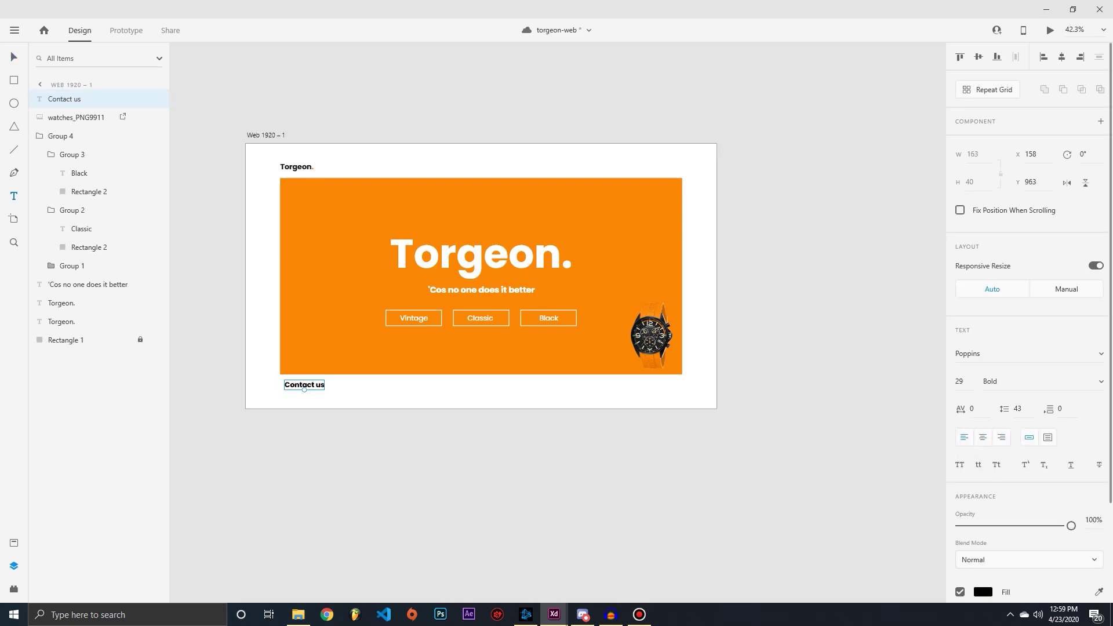
pyautogui.scroll(3, 286, 405)
pyautogui.click(323, 385)
pyautogui.hotkey('ctrl', 'v')
pyautogui.click(367, 385)
pyautogui.hotkey('ctrl', 'v')
pyautogui.tripleClick(340, 383)
pyautogui.write('Abou')
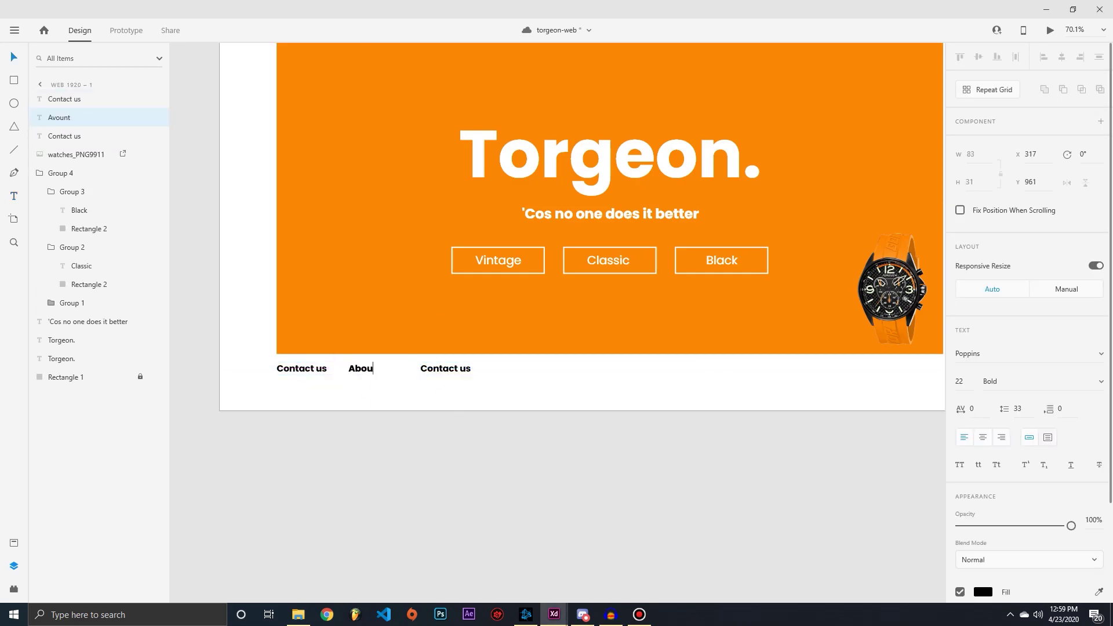
pyautogui.tripleClick(446, 369)
pyautogui.write('Medic')
# Step: Group the three nav links and move them to the top right, level with the logo
pyautogui.moveTo(481, 384); pyautogui.dragTo(270, 361)
pyautogui.hotkey('ctrl', 'g')
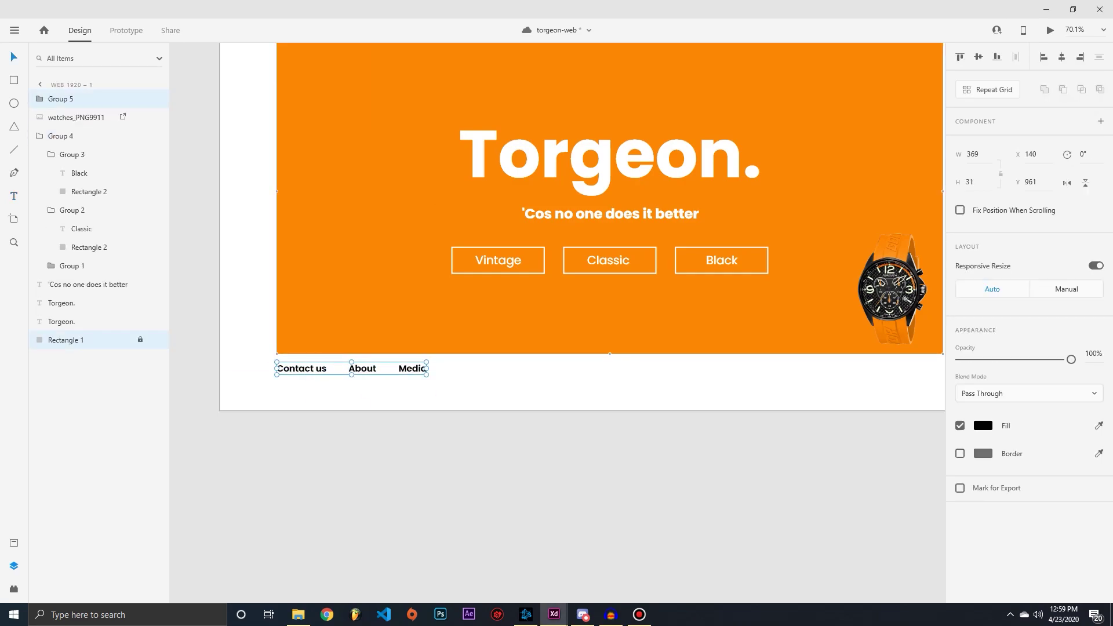
pyautogui.scroll(3, 557, 290)
pyautogui.moveTo(295, 515); pyautogui.dragTo(726, 155)
pyautogui.keyDown('shift'); pyautogui.click(238, 156); pyautogui.keyUp('shift')
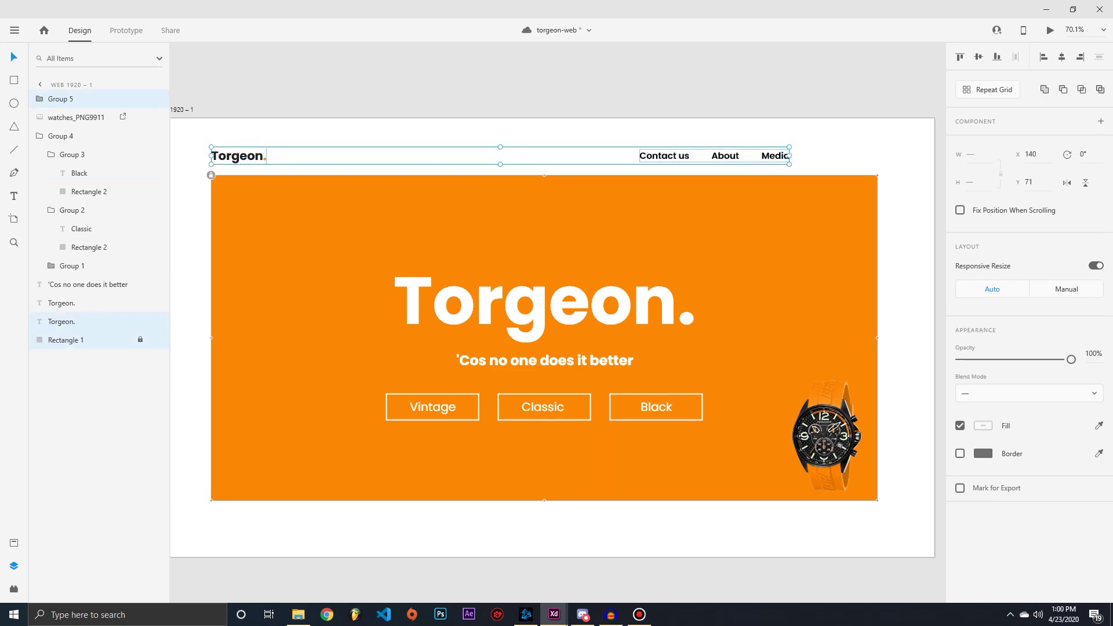
pyautogui.press('Escape')
# Step: Draw a short line right of the links with stroke width 3
pyautogui.hscroll(5, 552, 348)
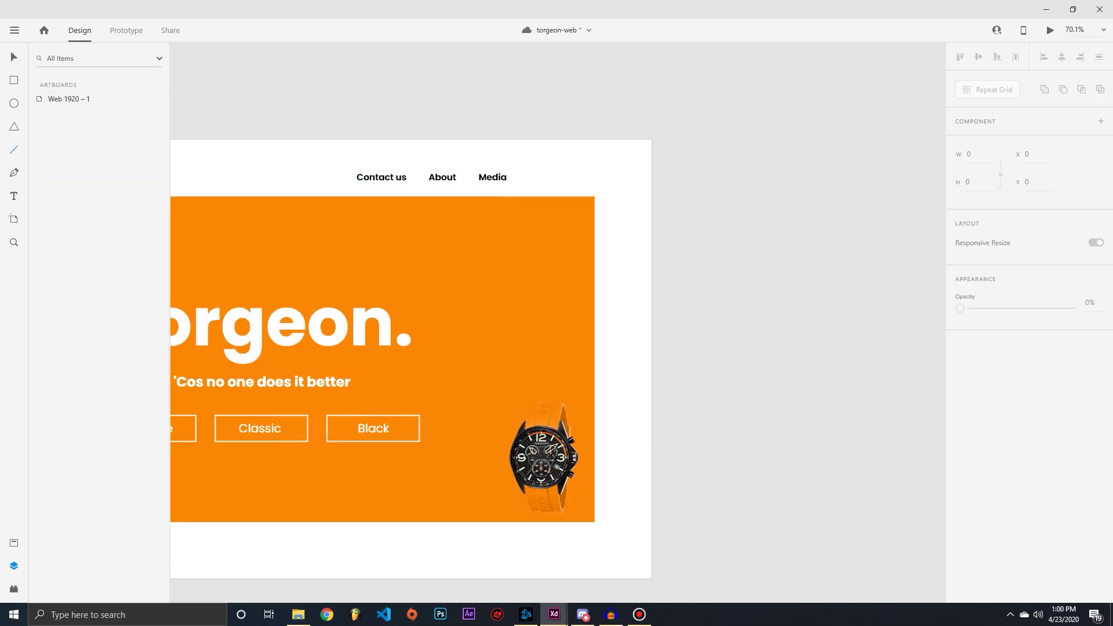
pyautogui.moveTo(356, 171); pyautogui.dragTo(595, 171)
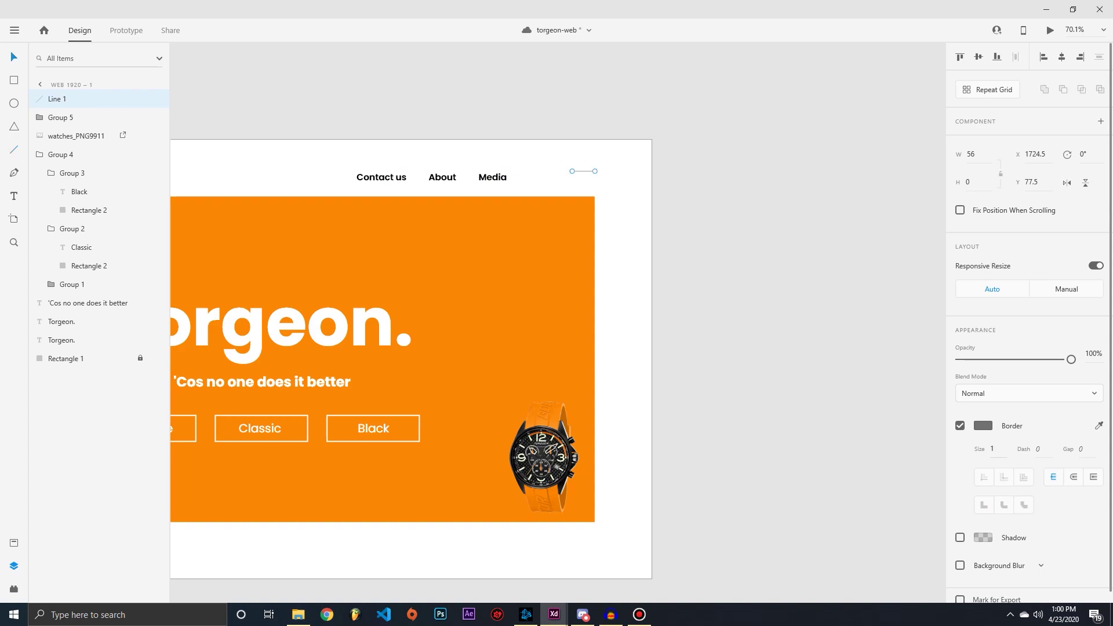
pyautogui.click(992, 448)
pyautogui.write('3')
pyautogui.press('Return')
pyautogui.scroll(6, 536, 101)
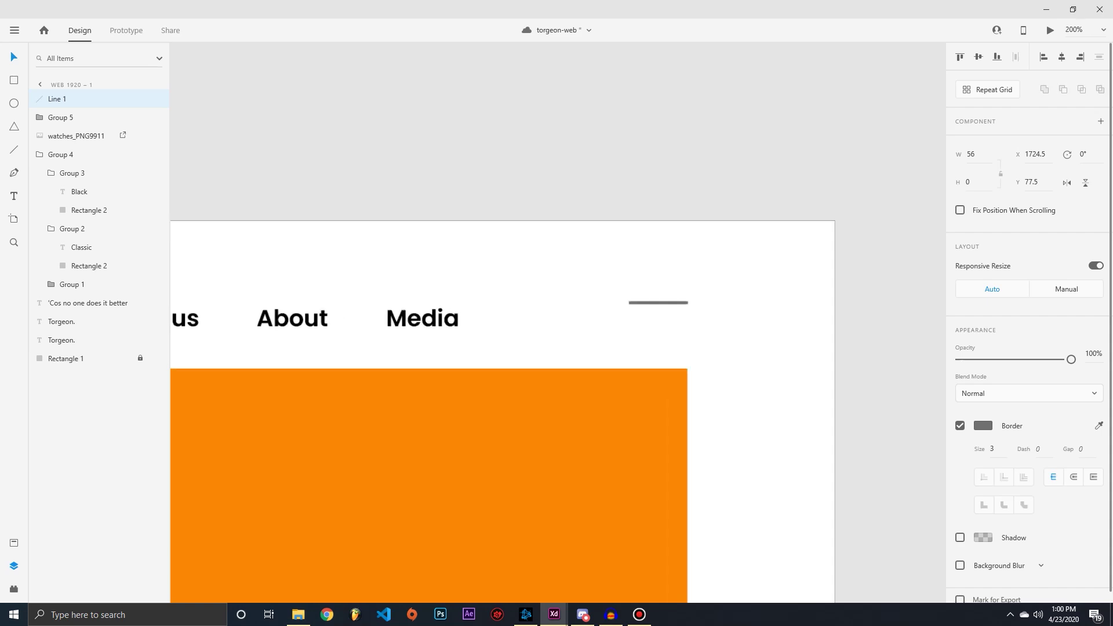
pyautogui.press('Down')
pyautogui.press('Down')
pyautogui.press('Down')
pyautogui.press('Down')
pyautogui.press('Down')
pyautogui.press('Down')
pyautogui.press('Down')
pyautogui.press('Down')
# Step: Duplicate the line twice, 10 px apart, and shorten the middle line
pyautogui.hotkey('ctrl', 'd')
pyautogui.press('Down')
pyautogui.press('Down')
pyautogui.press('Down')
pyautogui.press('Down')
pyautogui.press('Down')
pyautogui.press('Down')
pyautogui.press('Down')
pyautogui.press('Down')
pyautogui.press('Down')
pyautogui.press('Down')
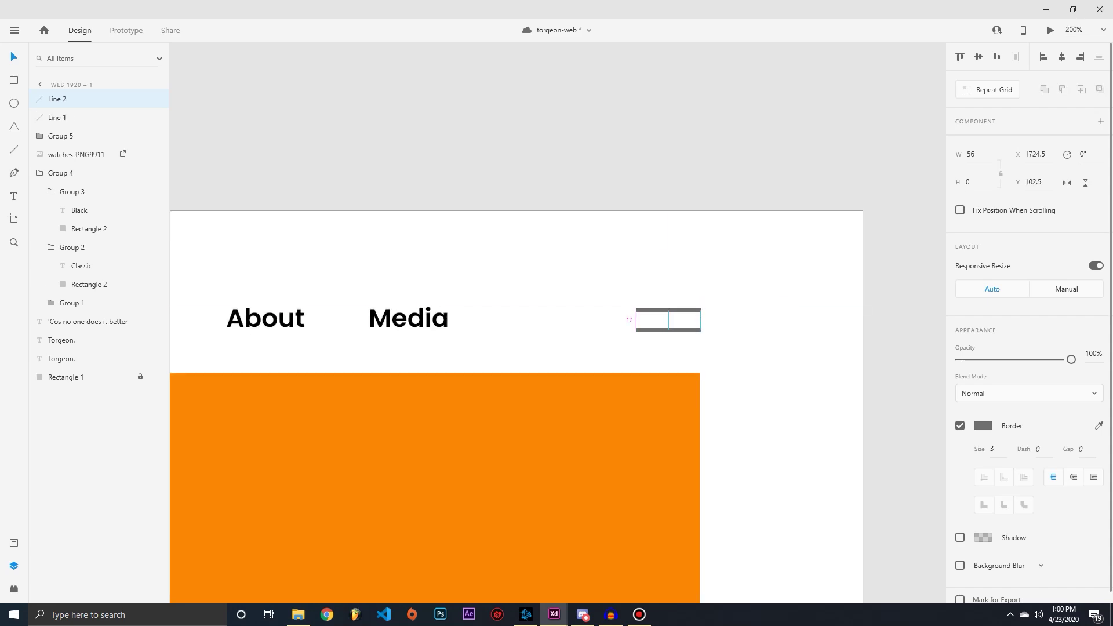
pyautogui.hotkey('ctrl', 'd')
pyautogui.press('Down')
pyautogui.press('Down')
pyautogui.press('Down')
pyautogui.press('Down')
pyautogui.press('Down')
pyautogui.press('Down')
pyautogui.press('Down')
pyautogui.press('Down')
pyautogui.press('Down')
pyautogui.press('Down')
pyautogui.click(669, 321)
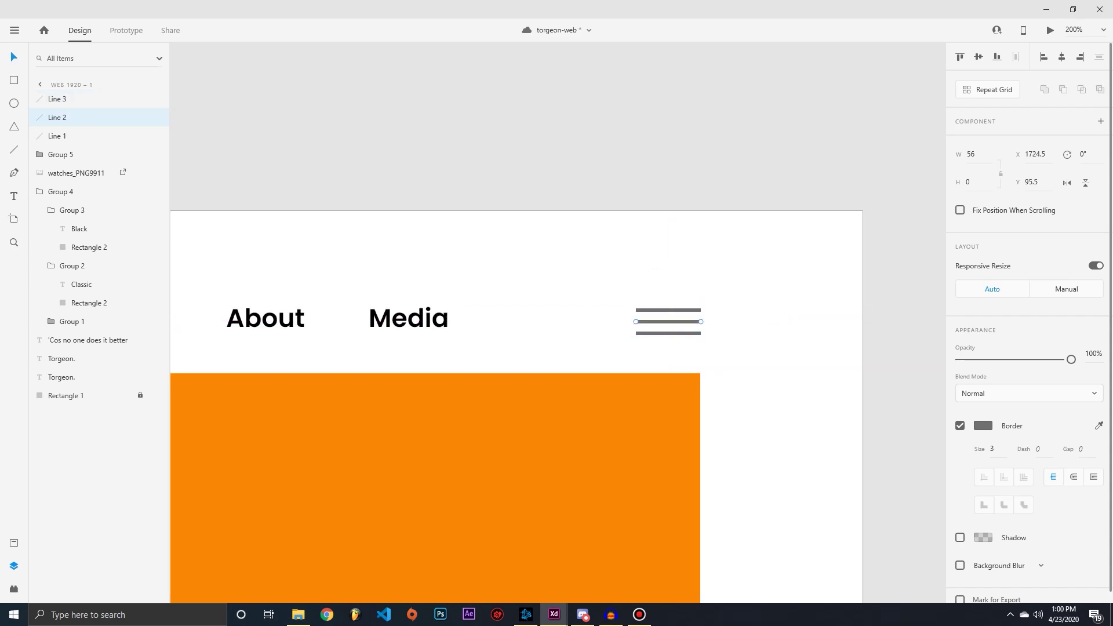
pyautogui.moveTo(636, 322); pyautogui.dragTo(675, 333)
pyautogui.click(669, 333)
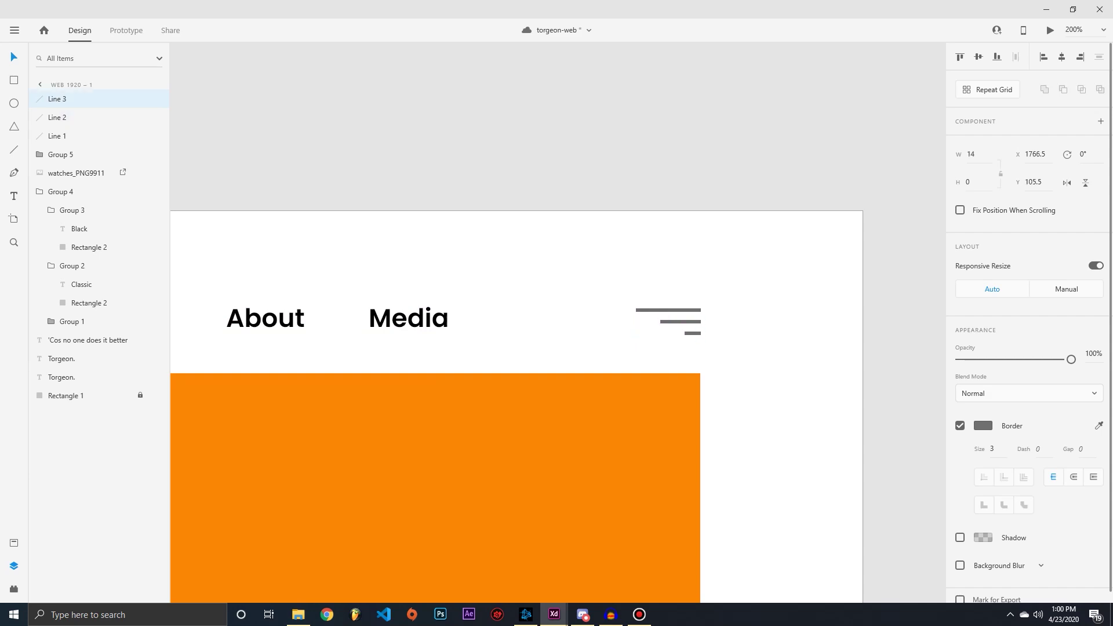
# Step: Give the three lines rounded caps and group them into a menu icon
pyautogui.moveTo(604, 302); pyautogui.dragTo(783, 365)
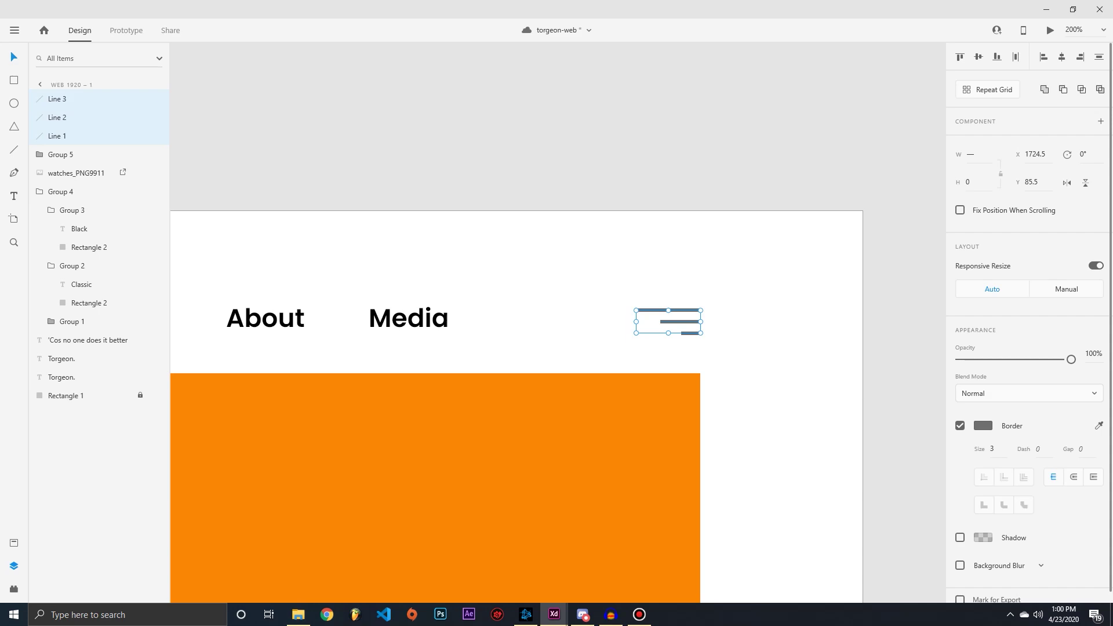
pyautogui.click(1074, 477)
pyautogui.moveTo(614, 235); pyautogui.dragTo(703, 353)
pyautogui.hotkey('ctrl', 'g')
# Step: Colour the menu icon's stroke orange and nudge it into alignment
pyautogui.click(983, 454)
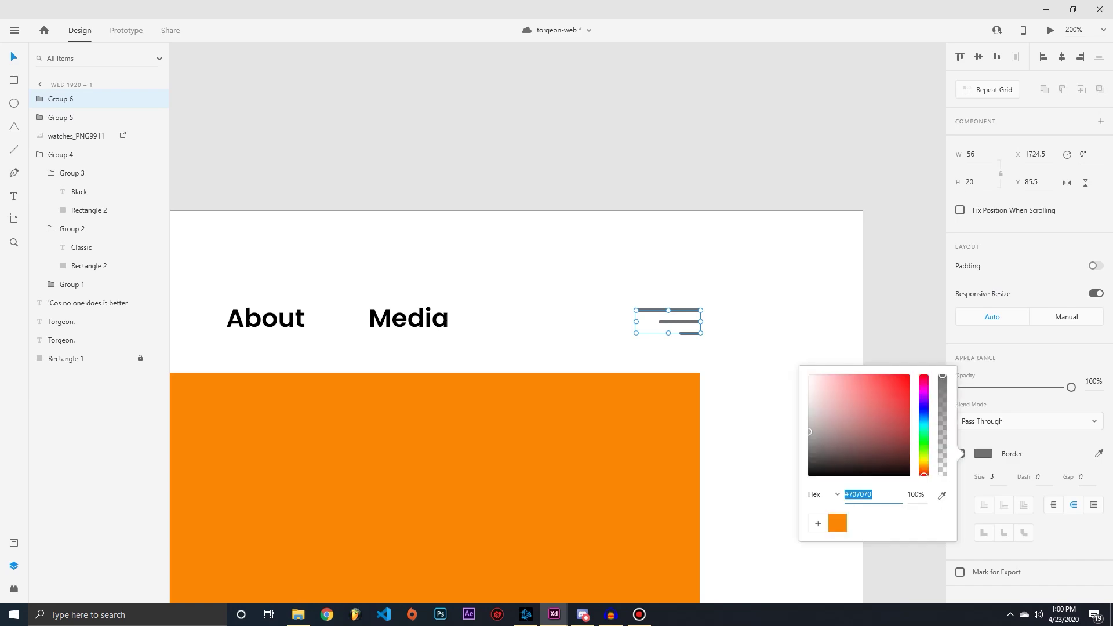
pyautogui.write('#946565')
pyautogui.press('Return')
pyautogui.click(837, 523)
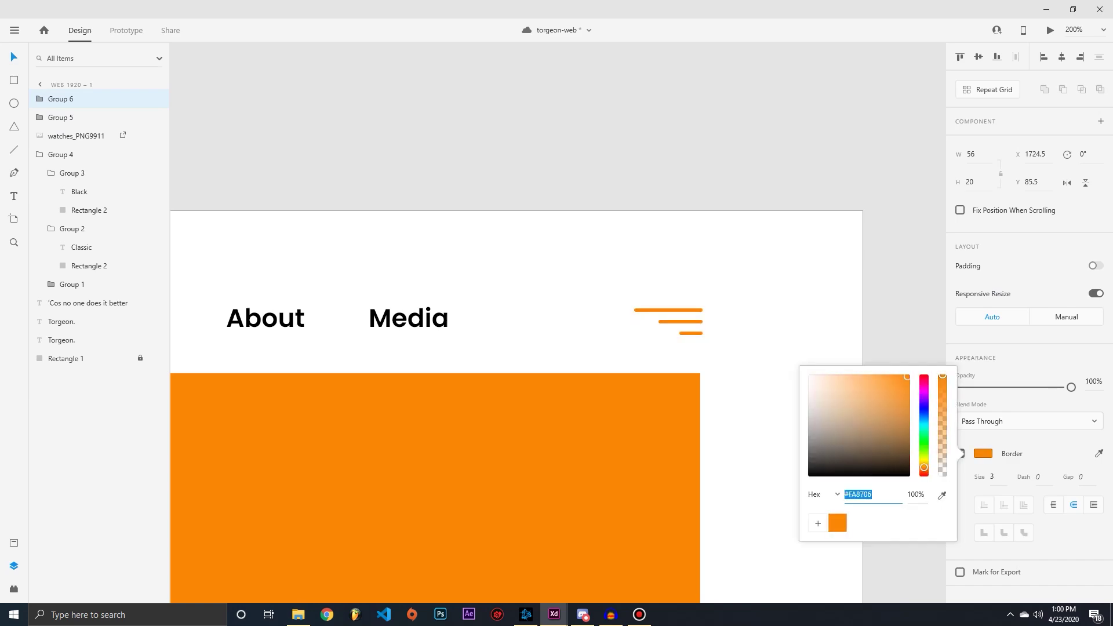
pyautogui.press('Escape')
pyautogui.press('Escape')
pyautogui.moveTo(667, 321)
pyautogui.mouseDown()
pyautogui.moveTo(640, 324)
pyautogui.moveTo(666, 326)
pyautogui.mouseUp()
pyautogui.hotkey('ctrl', '0')
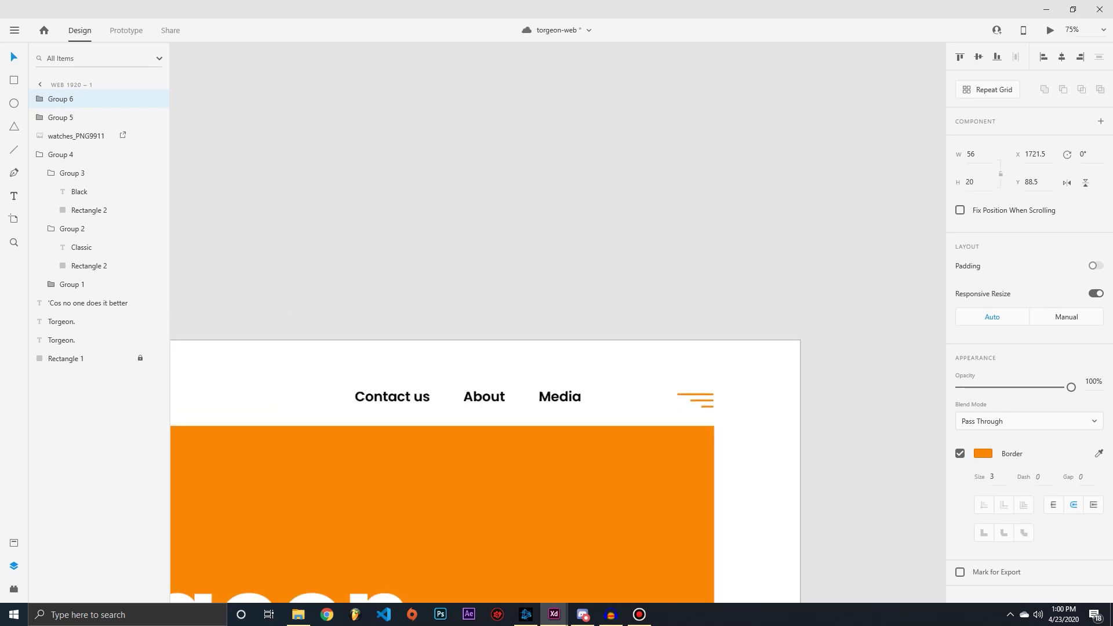
# Step: Zoom in on the header and select the nav links and menu icon in turn
pyautogui.scroll(2, 845, 160)
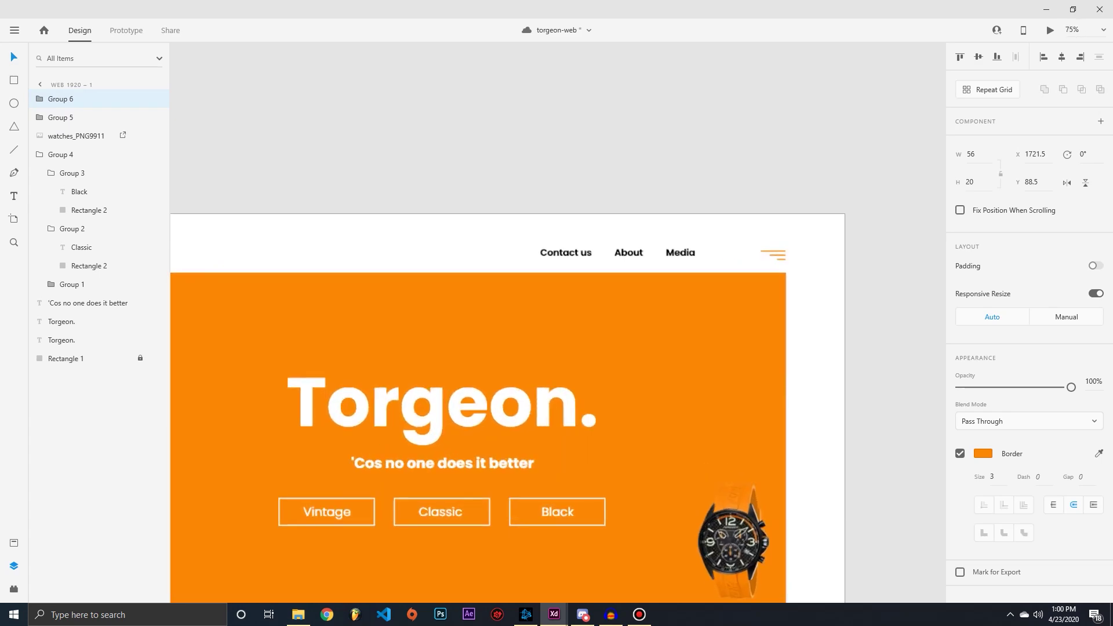
pyautogui.hotkey('ctrl', '1')
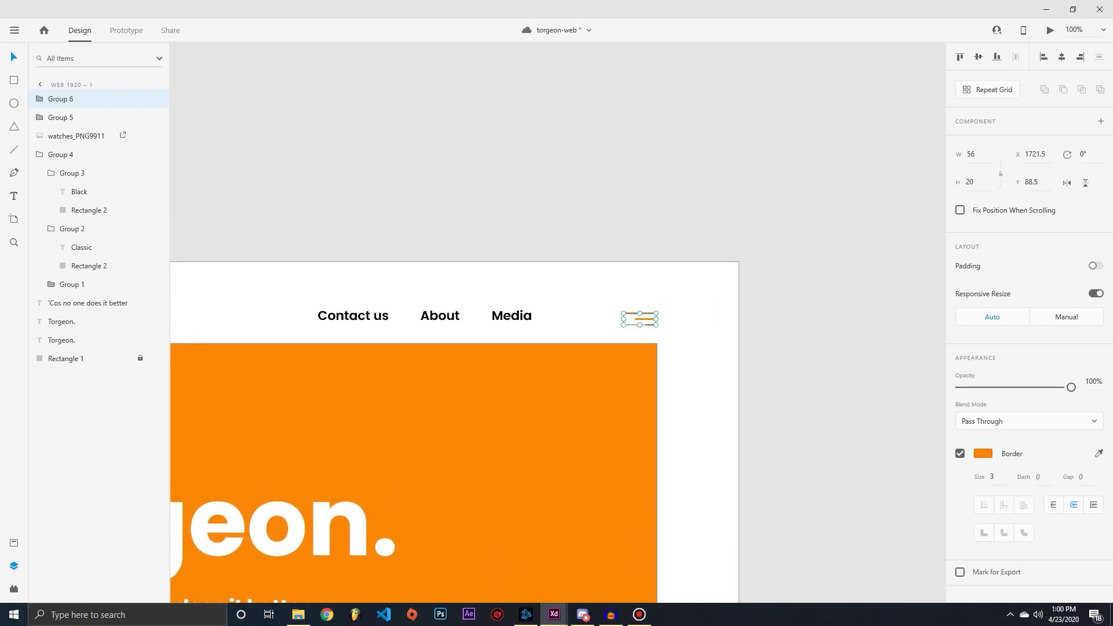
pyautogui.moveTo(308, 269); pyautogui.dragTo(547, 345)
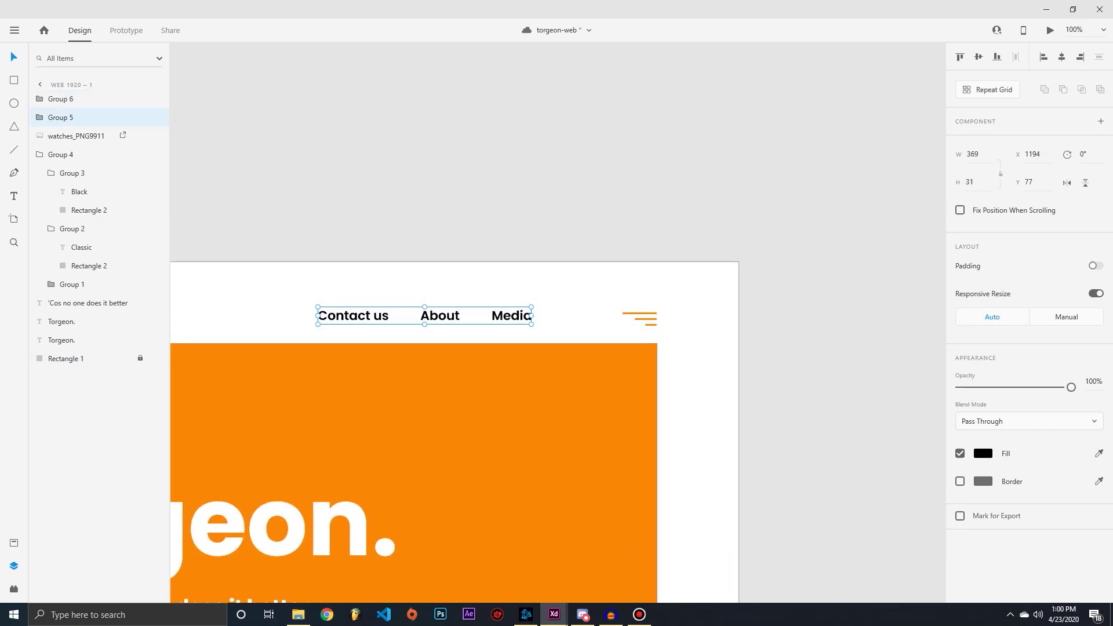
pyautogui.click(639, 318)
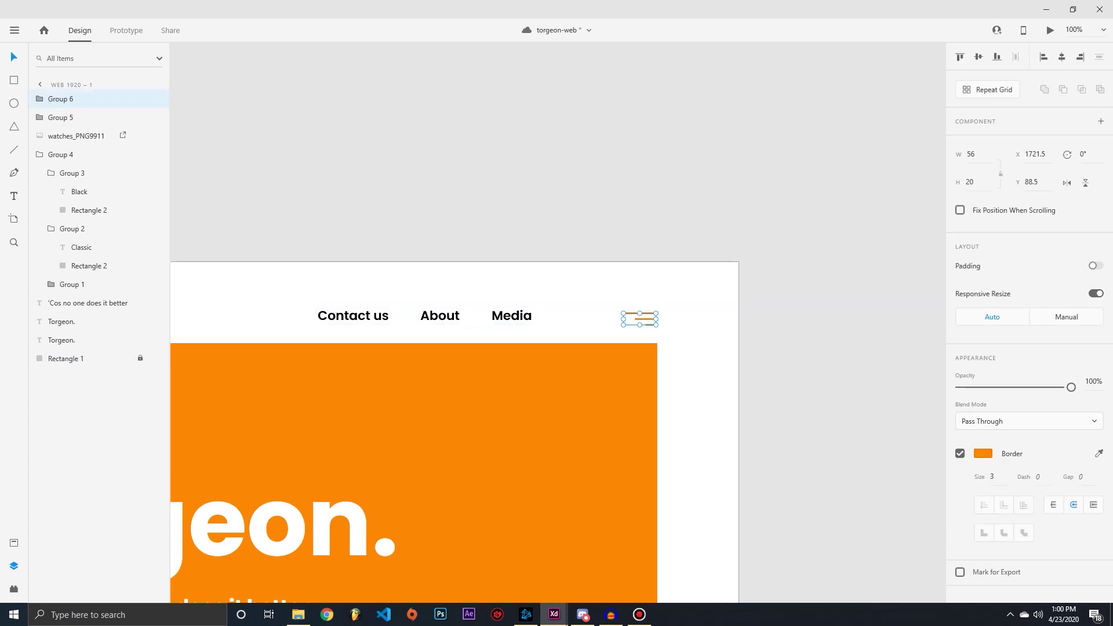
pyautogui.click(441, 315)
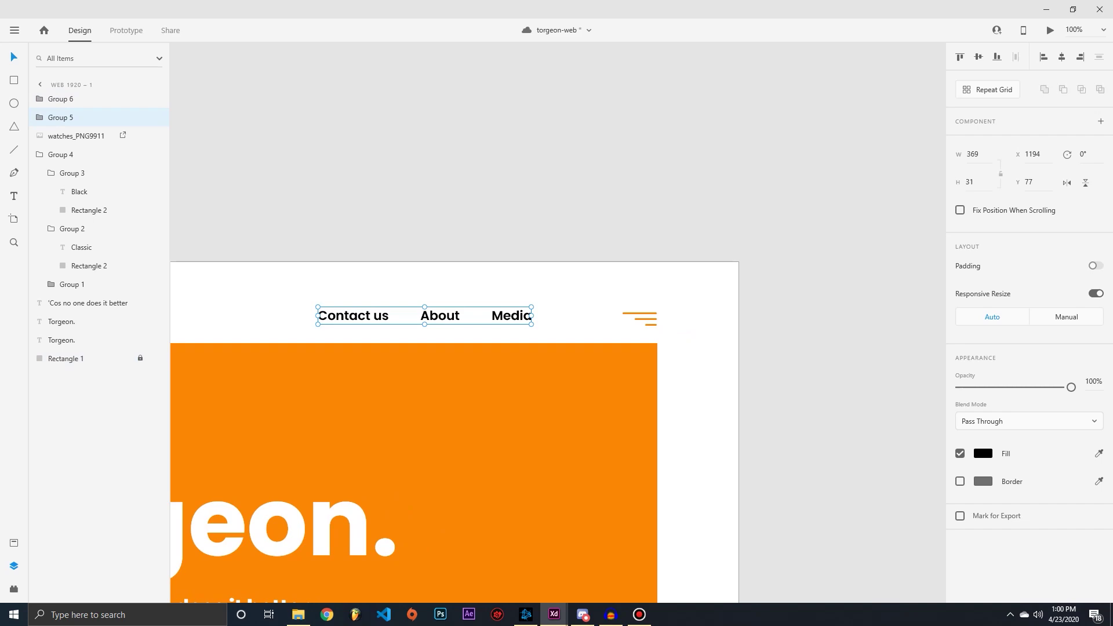
pyautogui.click(640, 318)
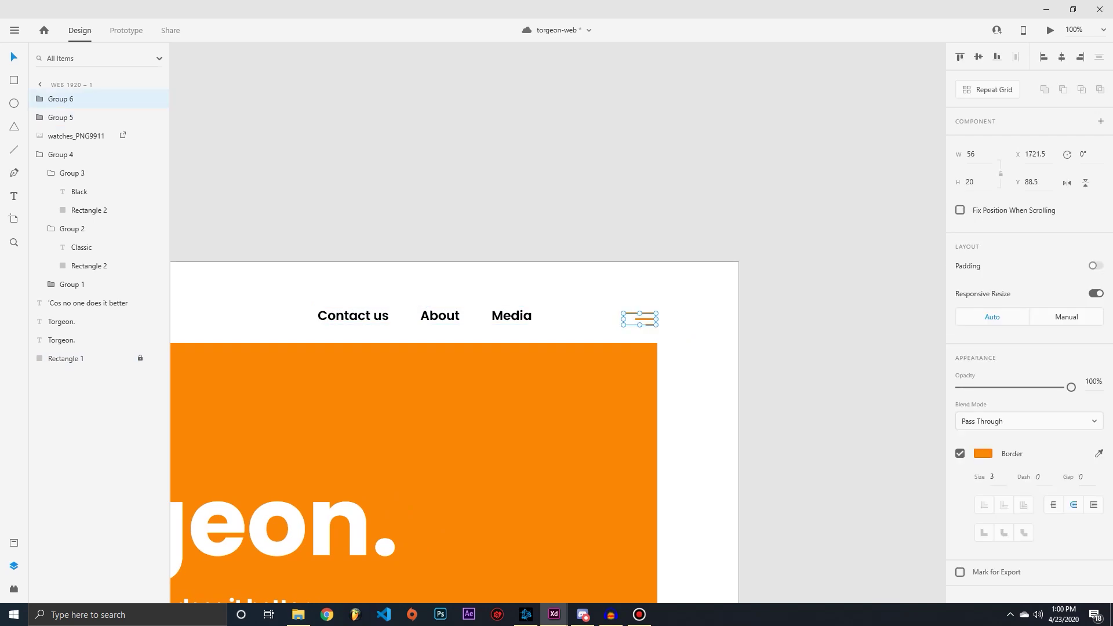
pyautogui.click(440, 316)
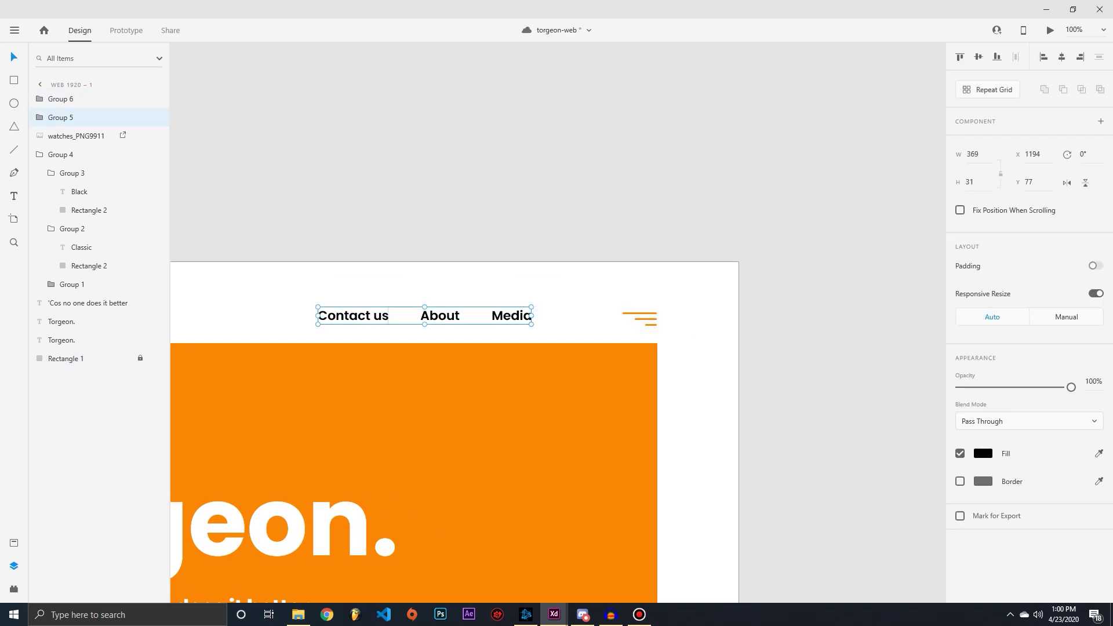
# Step: Delete the orange hamburger menu icon from the navigation bar
pyautogui.click(296, 276)
pyautogui.moveTo(296, 277); pyautogui.dragTo(747, 338)
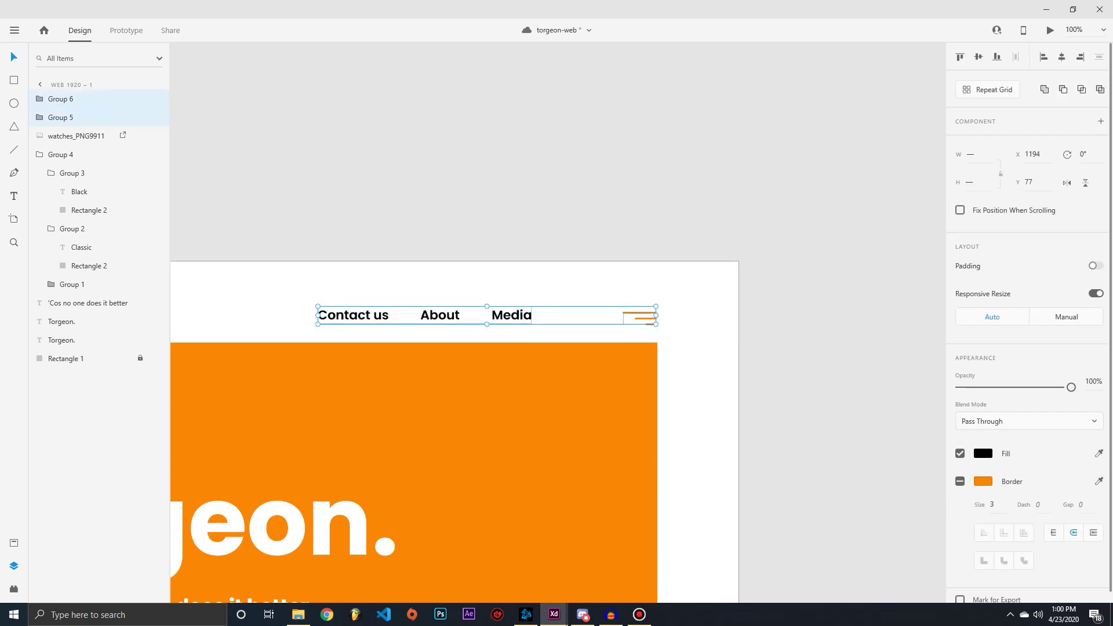
pyautogui.press('Escape')
pyautogui.moveTo(652, 291); pyautogui.dragTo(550, 315)
pyautogui.press('Escape')
pyautogui.click(639, 318)
pyautogui.press('Delete')
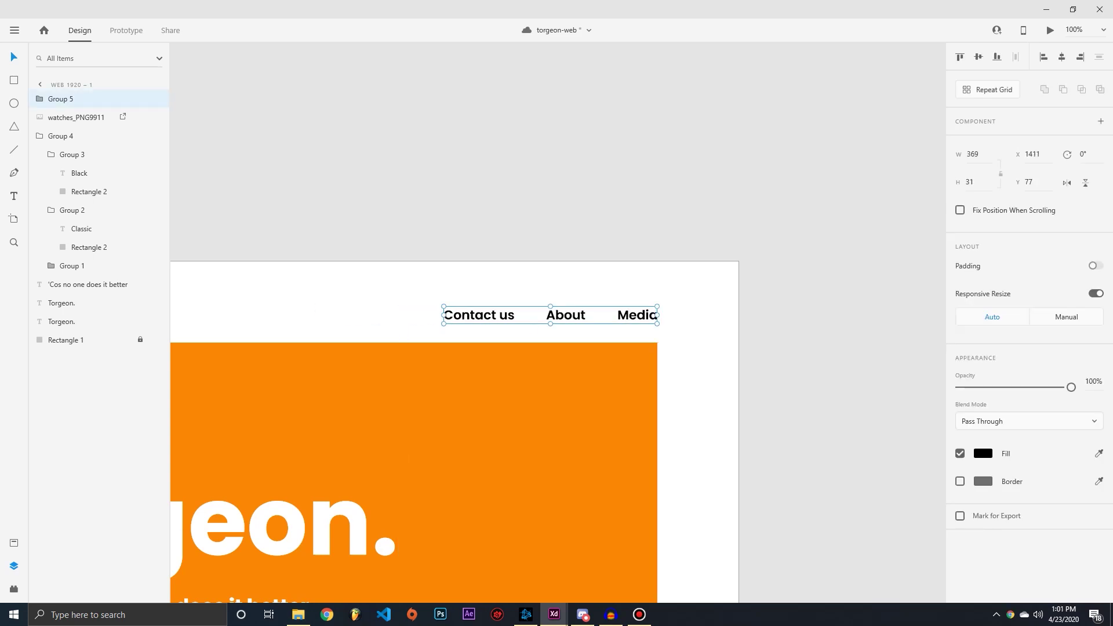
# Step: Check the header's logo and three links, then switch to Chrome
pyautogui.scroll(-5, 556, 325)
pyautogui.scroll(2, 556, 325)
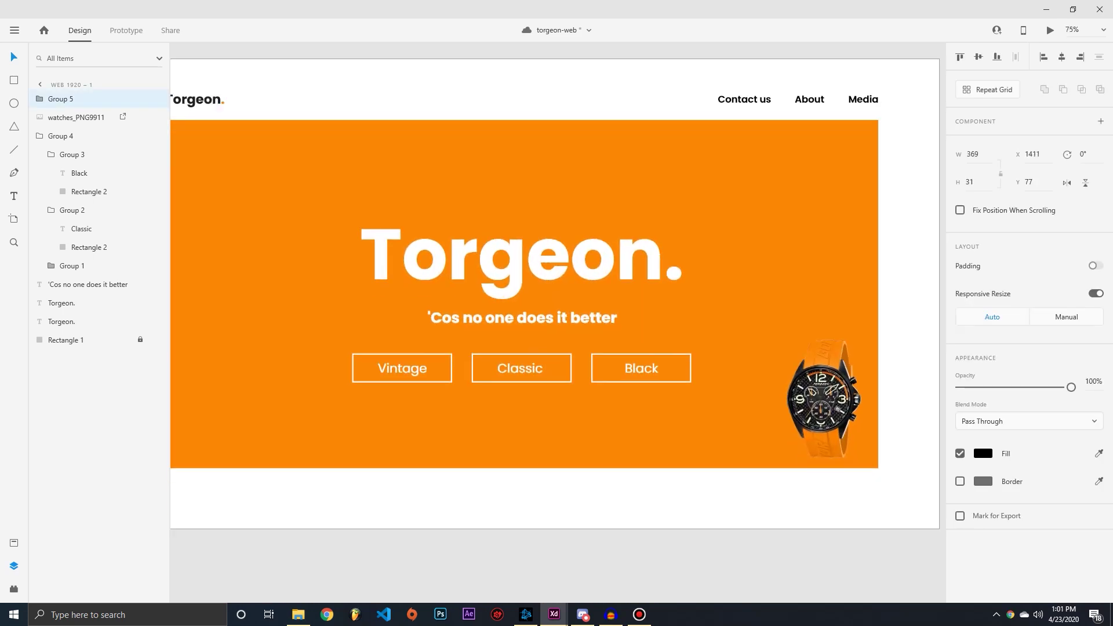
pyautogui.scroll(-2, 557, 290)
pyautogui.keyDown('shift'); pyautogui.click(284, 138); pyautogui.keyUp('shift')
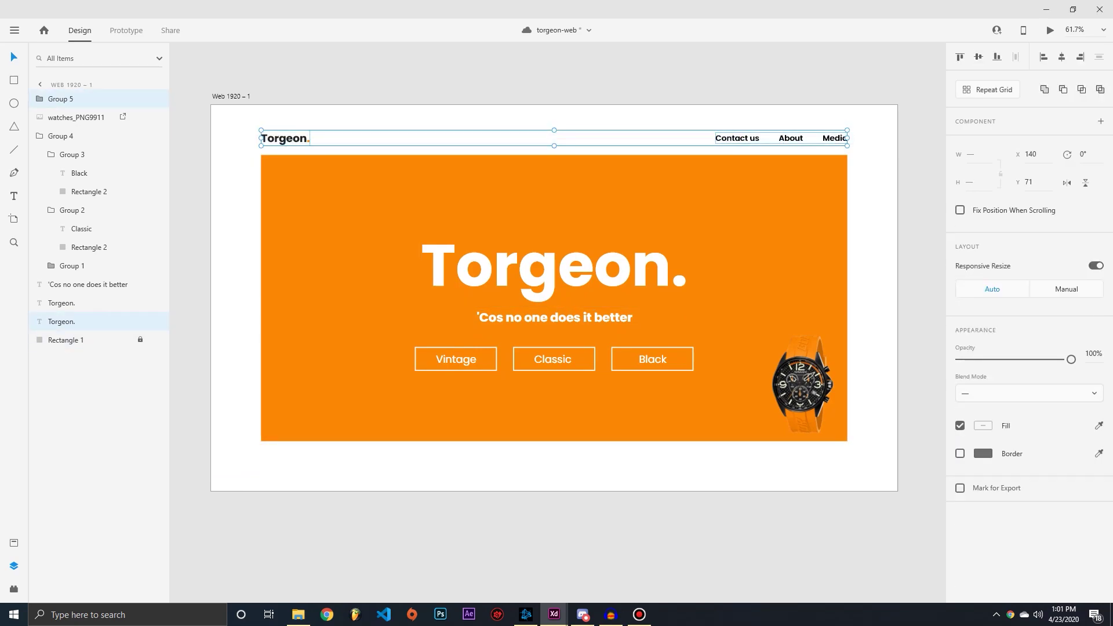
pyautogui.press('Escape')
pyautogui.scroll(-2, 533, 250)
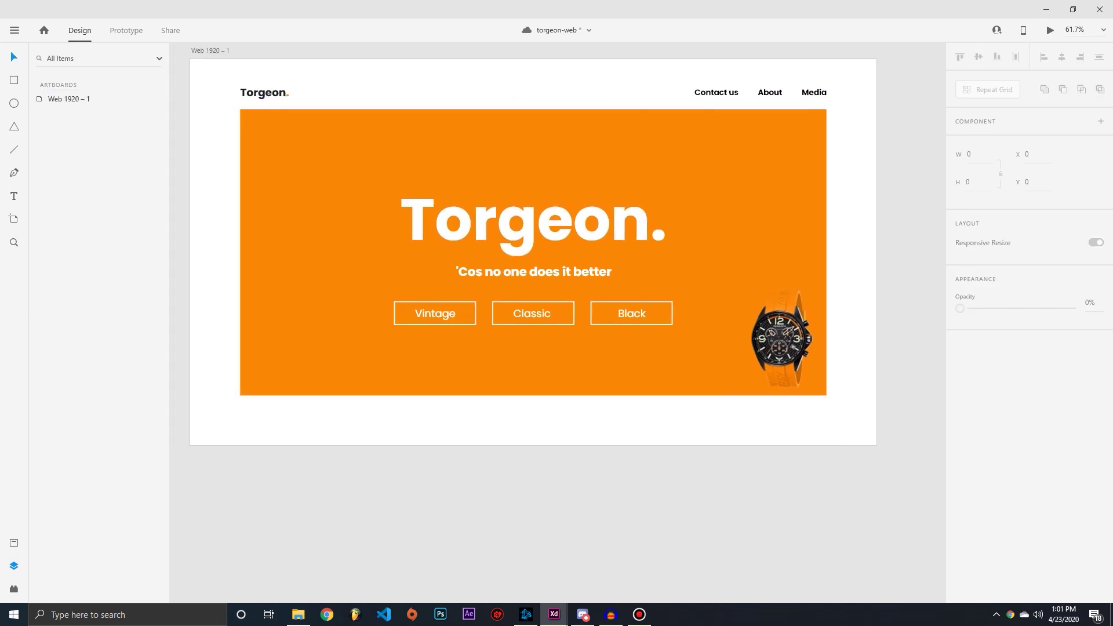
pyautogui.click(298, 615)
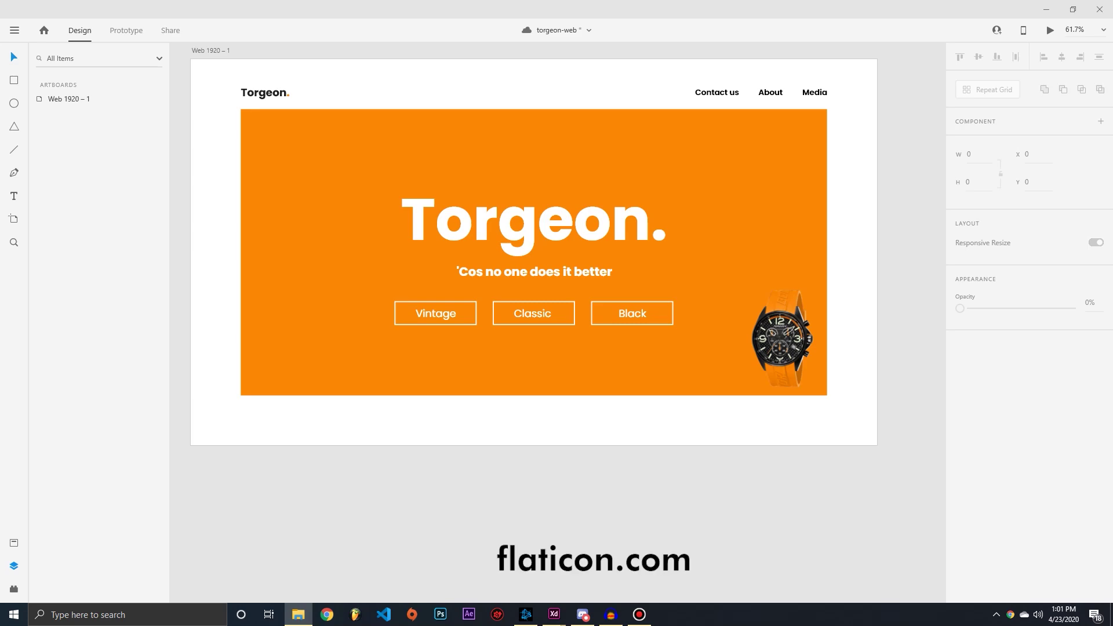
# Step: Go to flaticon.com in a new Chrome tab and search for 'facebook' icons
pyautogui.click(327, 614)
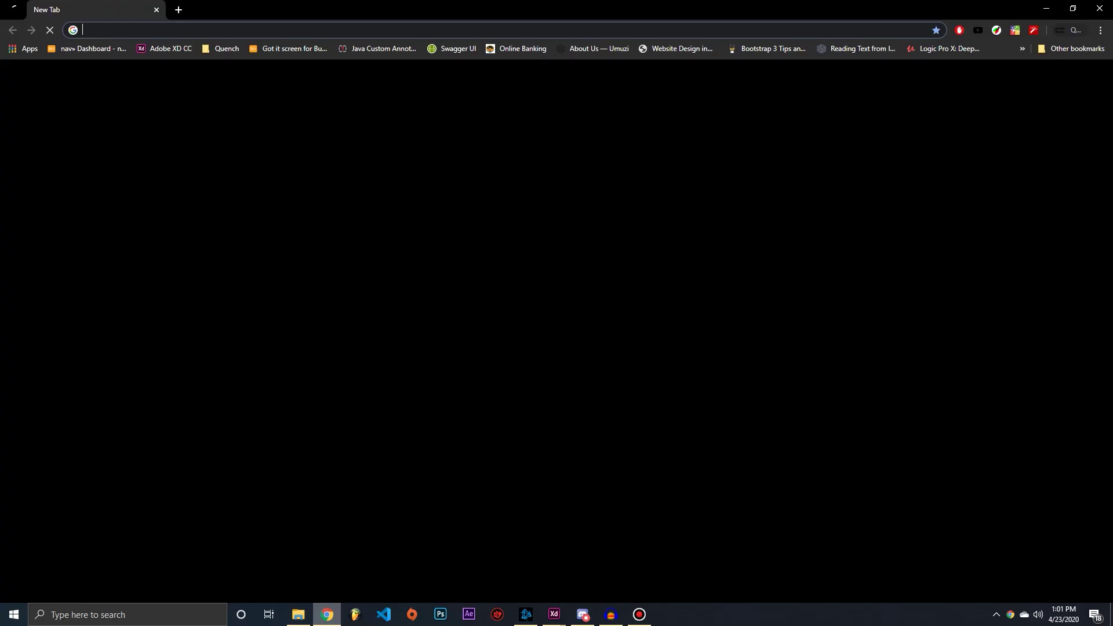
pyautogui.write('flaticon.com')
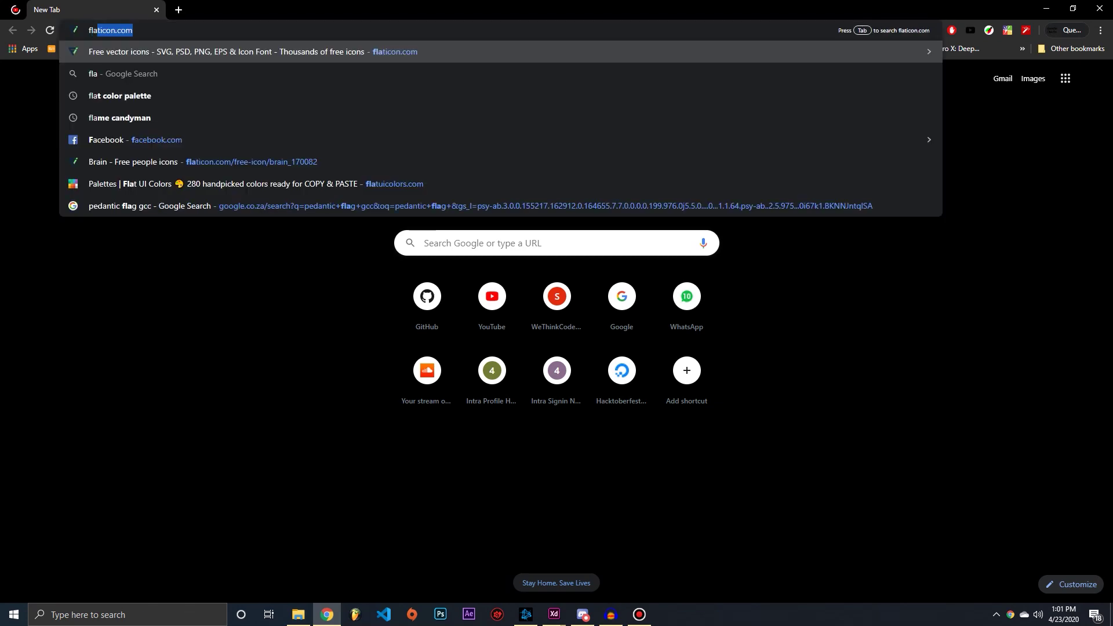
pyautogui.press('Return')
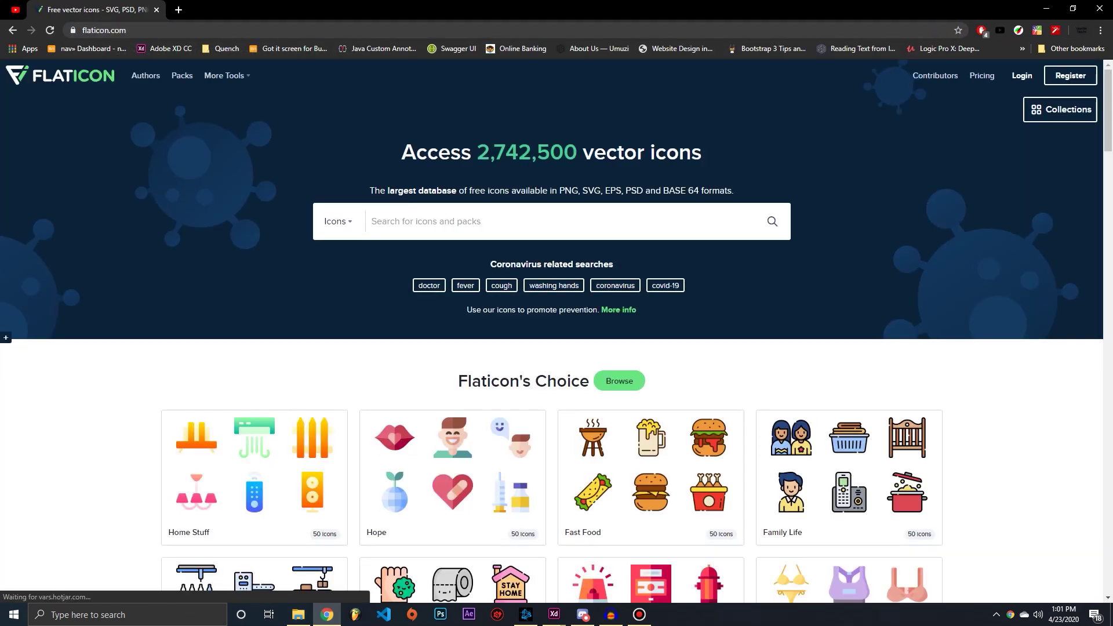
pyautogui.click(374, 221)
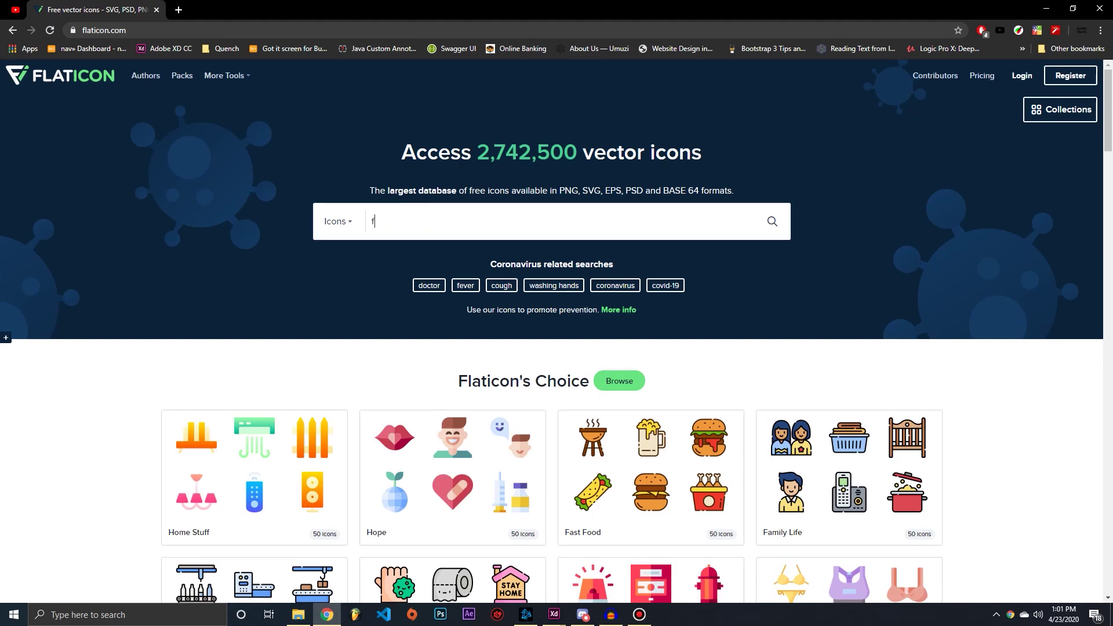
pyautogui.write('facebook')
pyautogui.press('Return')
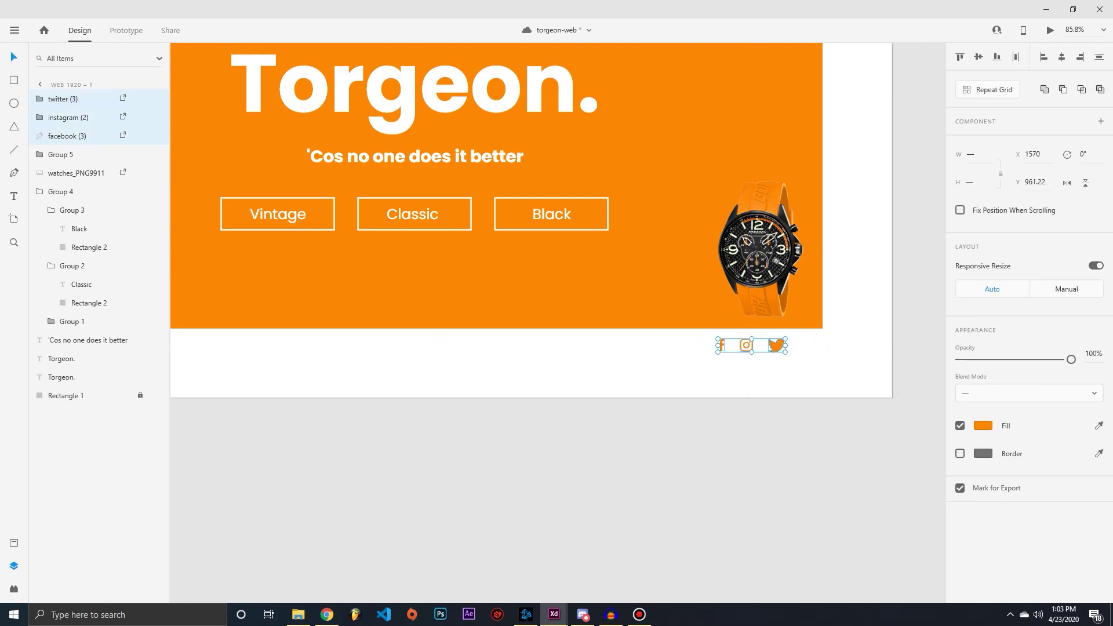
# Step: Group the three social icons and nudge the group right under the hero
pyautogui.hotkey('ctrl', 'g')
pyautogui.hotkey('shift', 'Right')
pyautogui.hotkey('shift', 'Right')
pyautogui.hotkey('shift', 'Right')
pyautogui.hotkey('shift', 'Right')
pyautogui.hotkey('shift', 'Right')
pyautogui.hotkey('shift', 'Right')
pyautogui.hotkey('shift', 'Right')
pyautogui.press('Right')
pyautogui.press('Right')
pyautogui.press('Right')
pyautogui.press('Right')
pyautogui.press('Right')
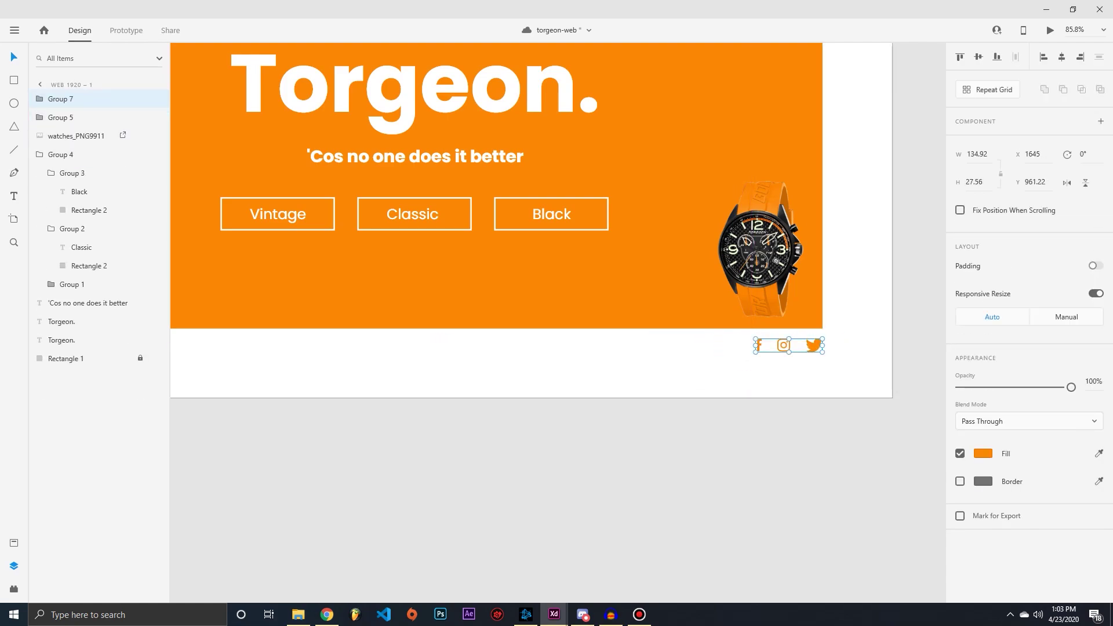
pyautogui.press('Escape')
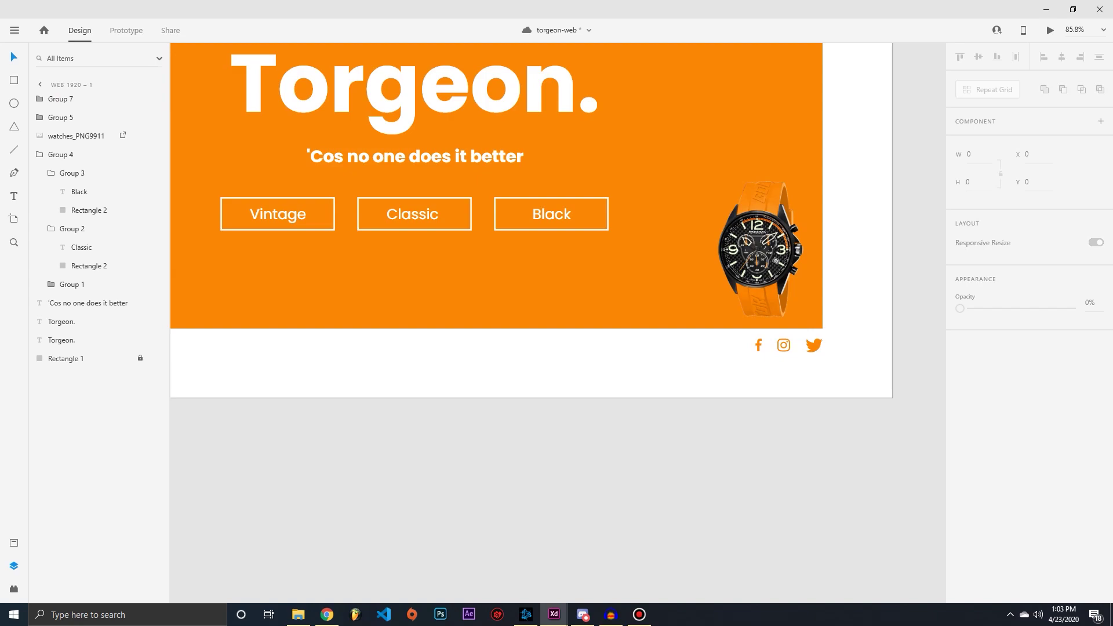
# Step: Preview the finished home page, then close the preview
pyautogui.hotkey('ctrl', 'Return')
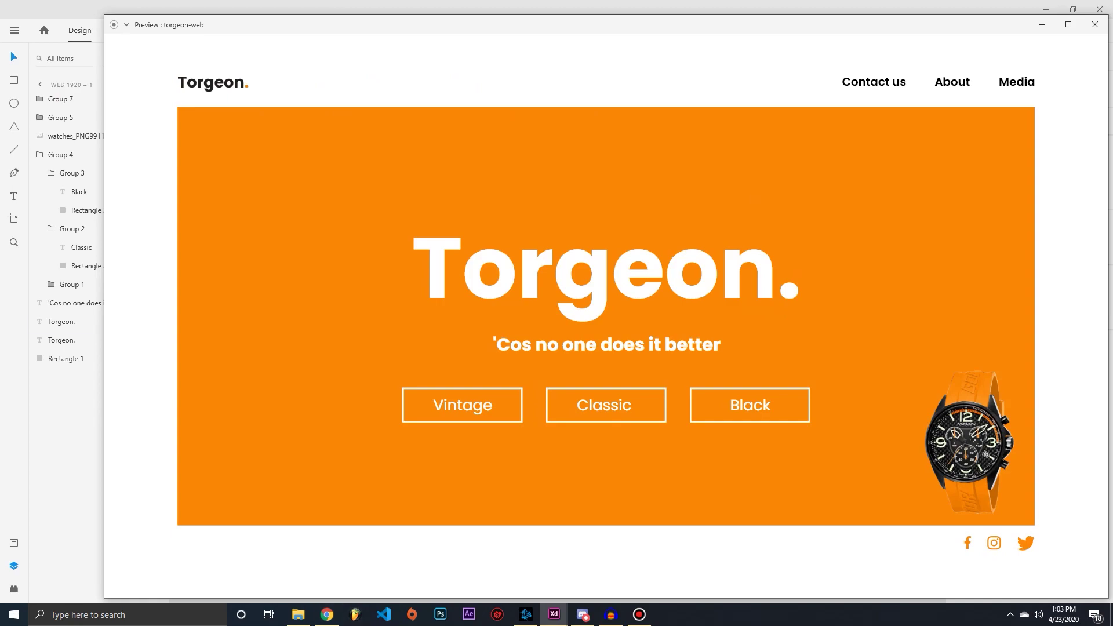
pyautogui.click(1095, 24)
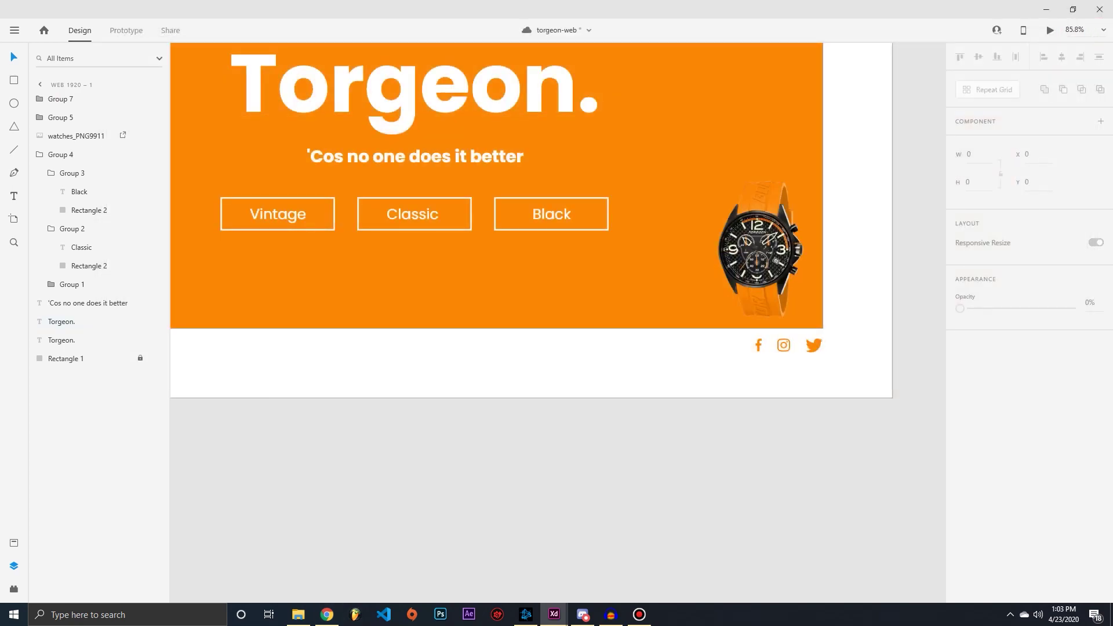
pyautogui.scroll(3, 522, 261)
pyautogui.scroll(-5, 397, 410)
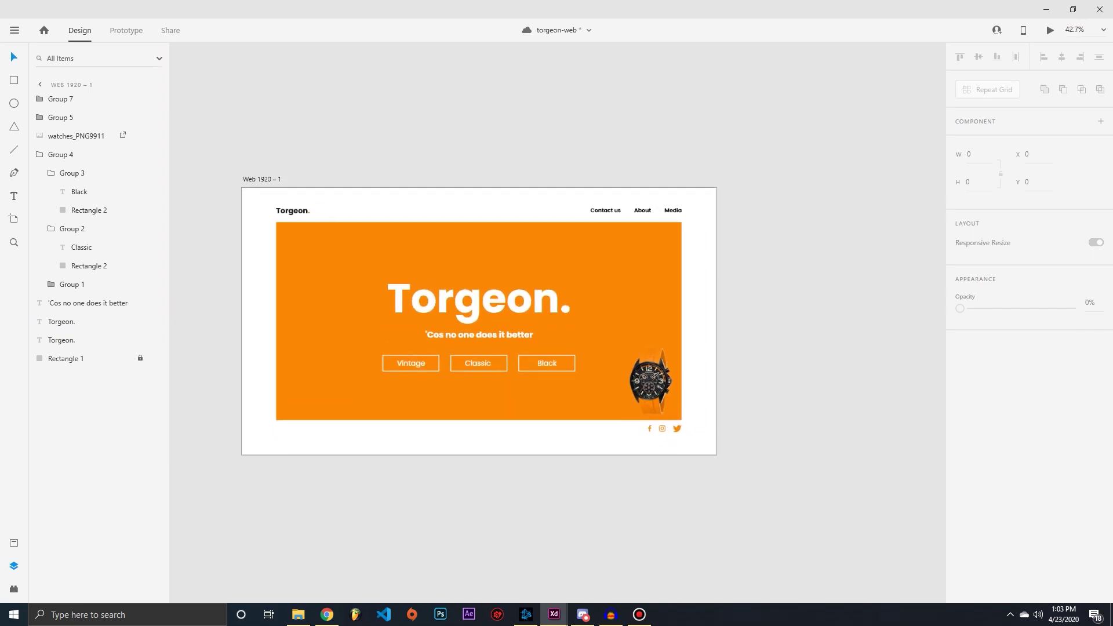
# Step: Duplicate artboard Web 1920 – 1 as Web 1920 – 2 beside it and enter Prototype mode
pyautogui.hscroll(1, 393, 332)
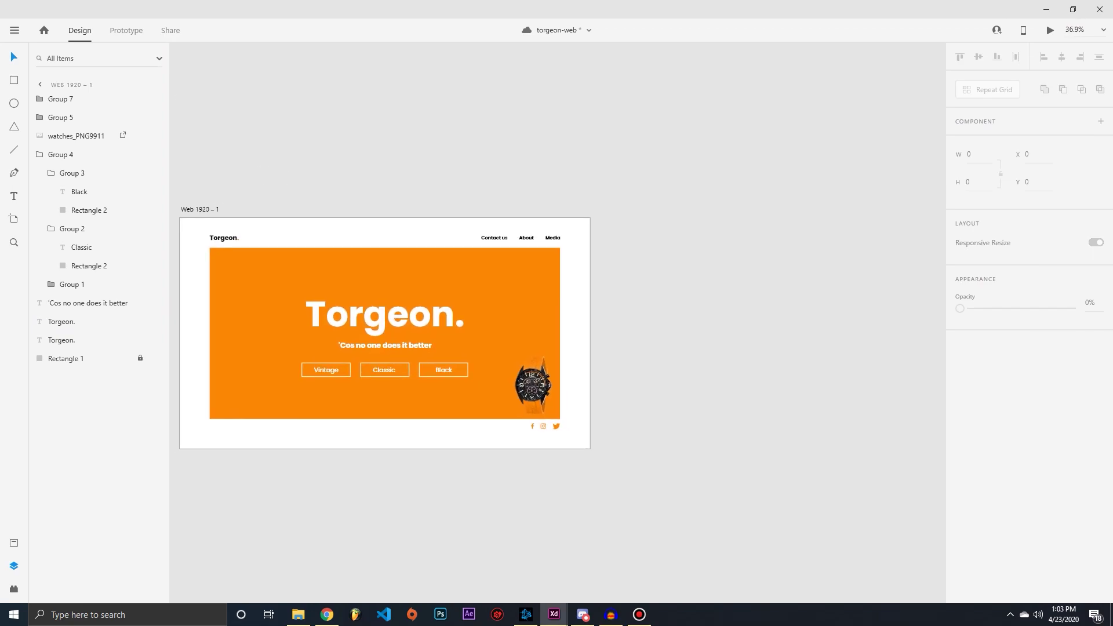
pyautogui.click(215, 198)
pyautogui.hotkey('ctrl', 'd')
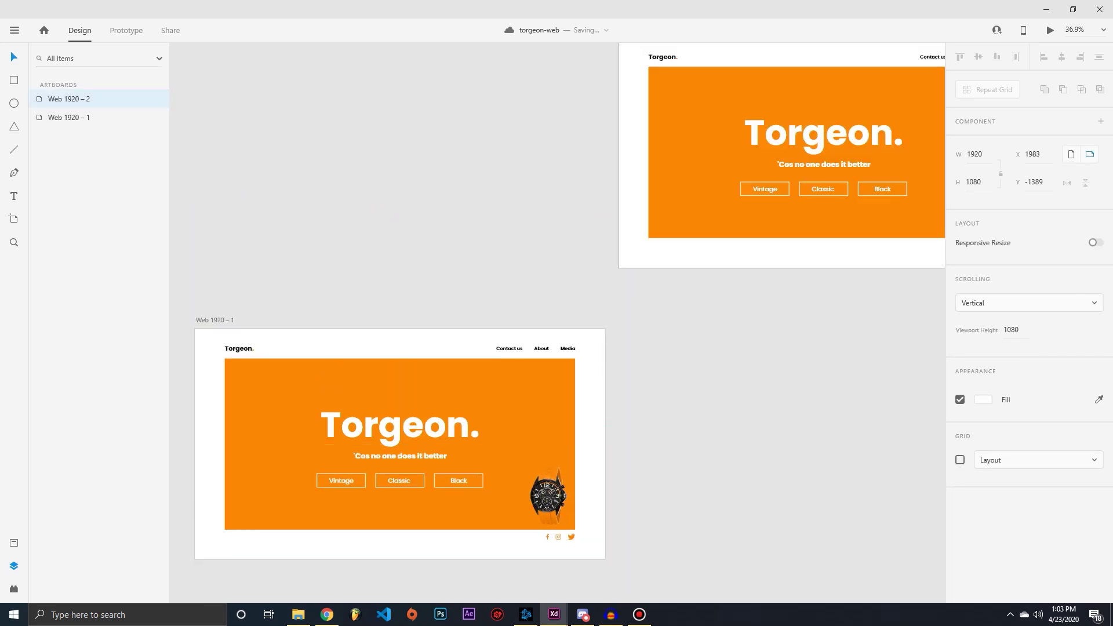
pyautogui.hotkey('ctrl', 'z')
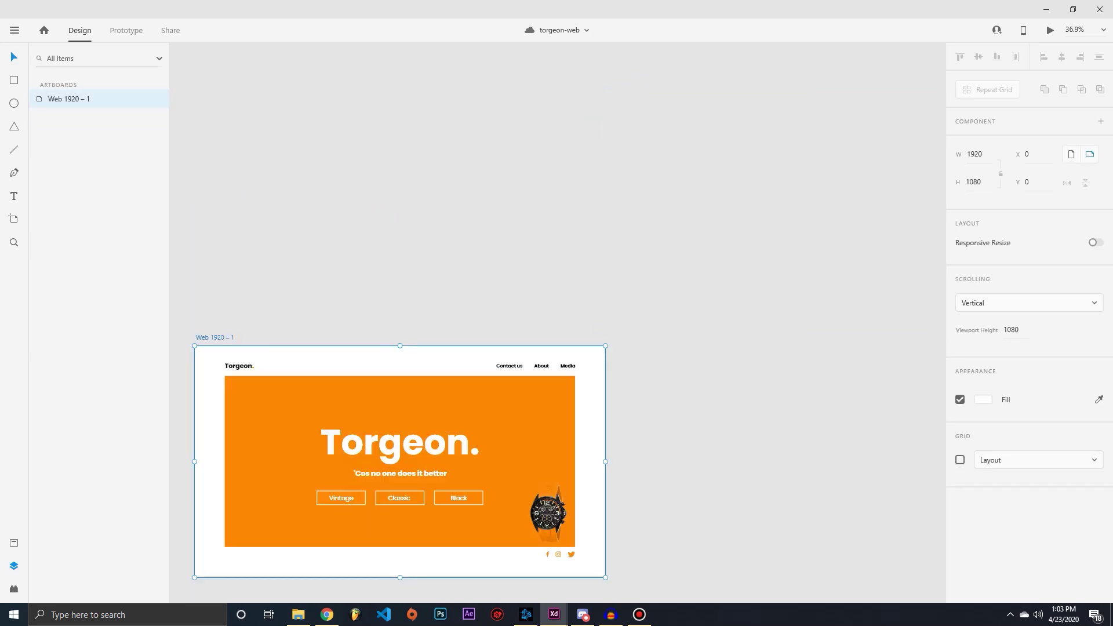
pyautogui.hotkey('ctrl', 'd')
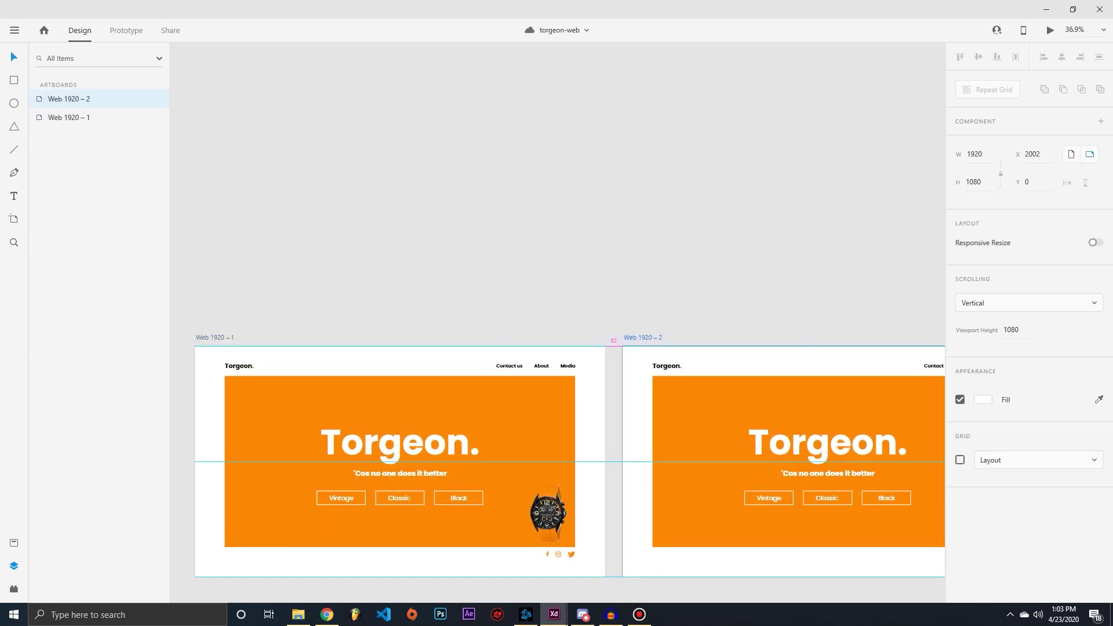
pyautogui.hotkey('ctrl', '0')
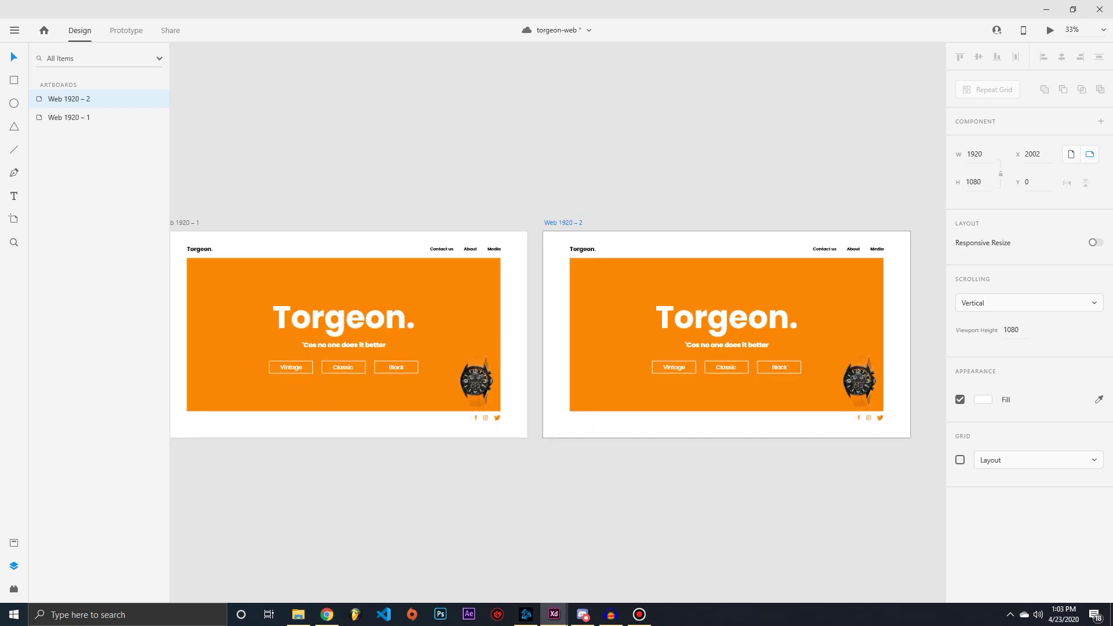
pyautogui.hotkey('ctrl', 'Tab')
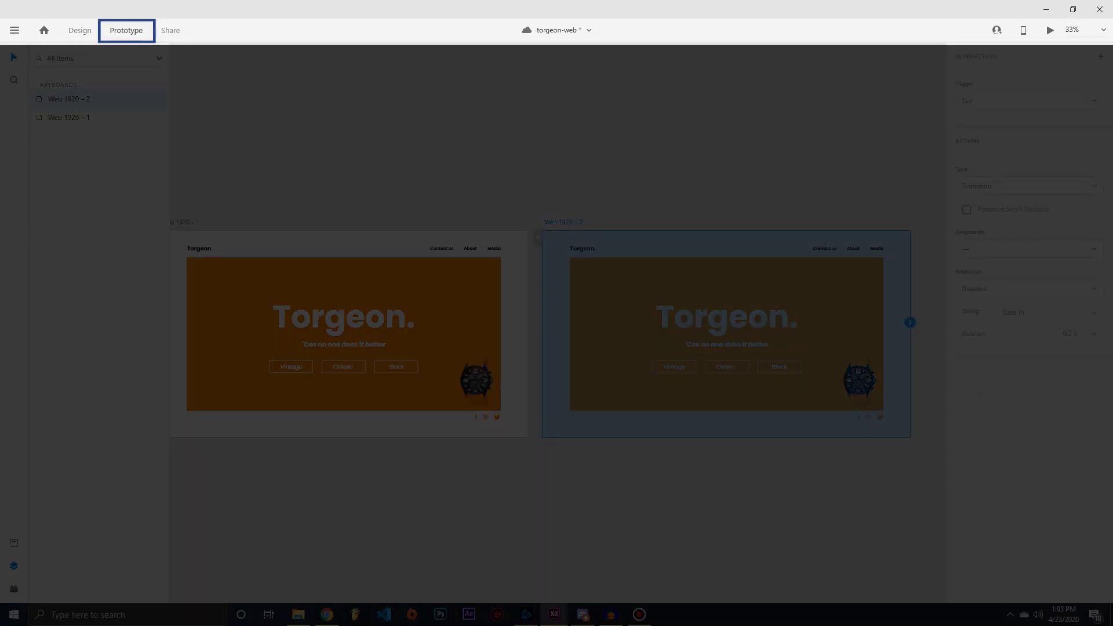
# Step: Link the Vintage button to Web 1920 – 2 with a 0.3 s Ease Out dissolve
pyautogui.click(184, 222)
pyautogui.click(564, 222)
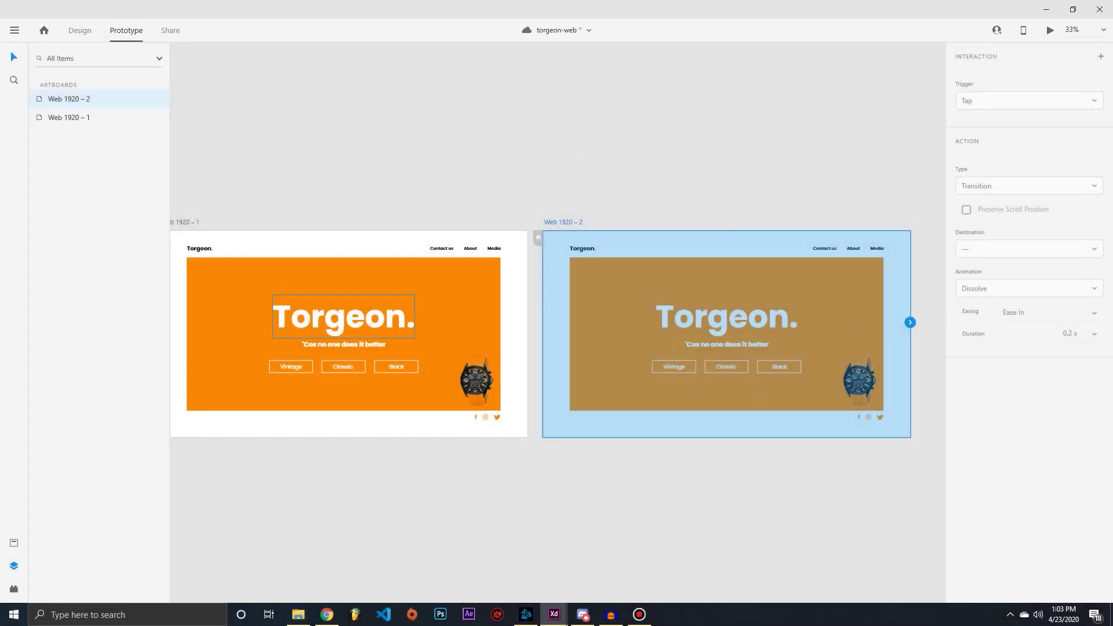
pyautogui.click(411, 324)
pyautogui.scroll(-2, 406, 325)
pyautogui.click(69, 284)
pyautogui.click(65, 358)
pyautogui.click(60, 155)
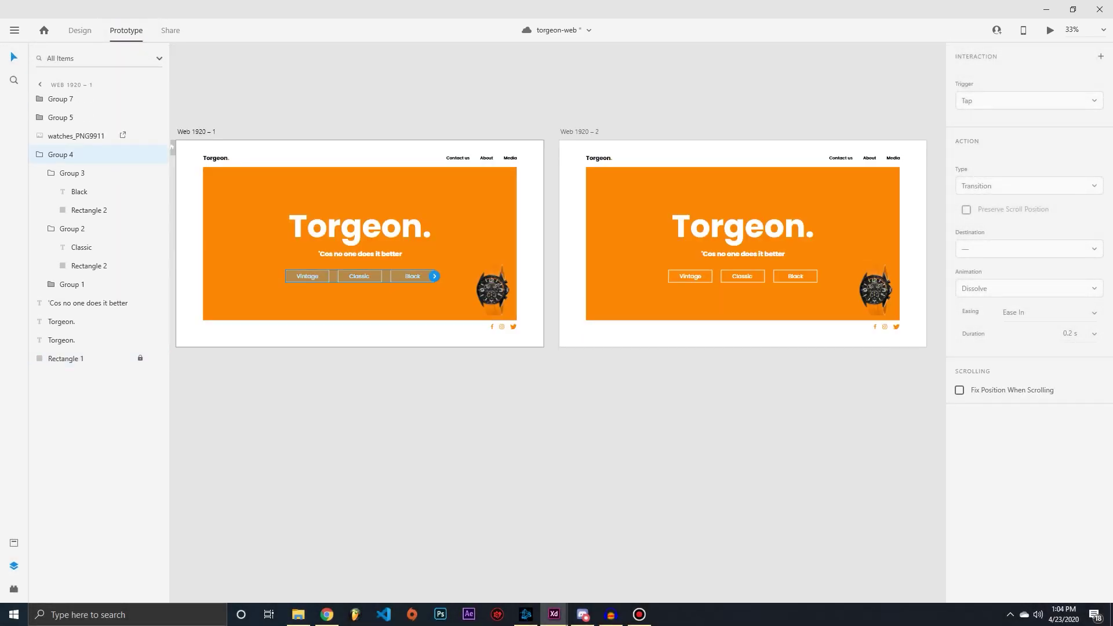
pyautogui.moveTo(435, 276); pyautogui.dragTo(198, 244)
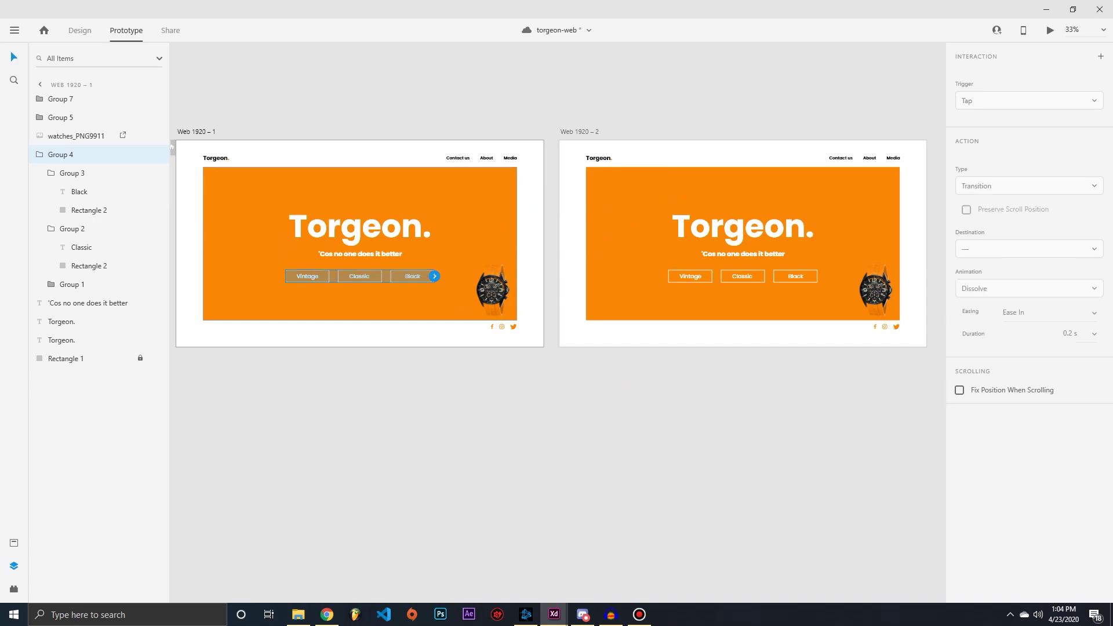
pyautogui.click(69, 284)
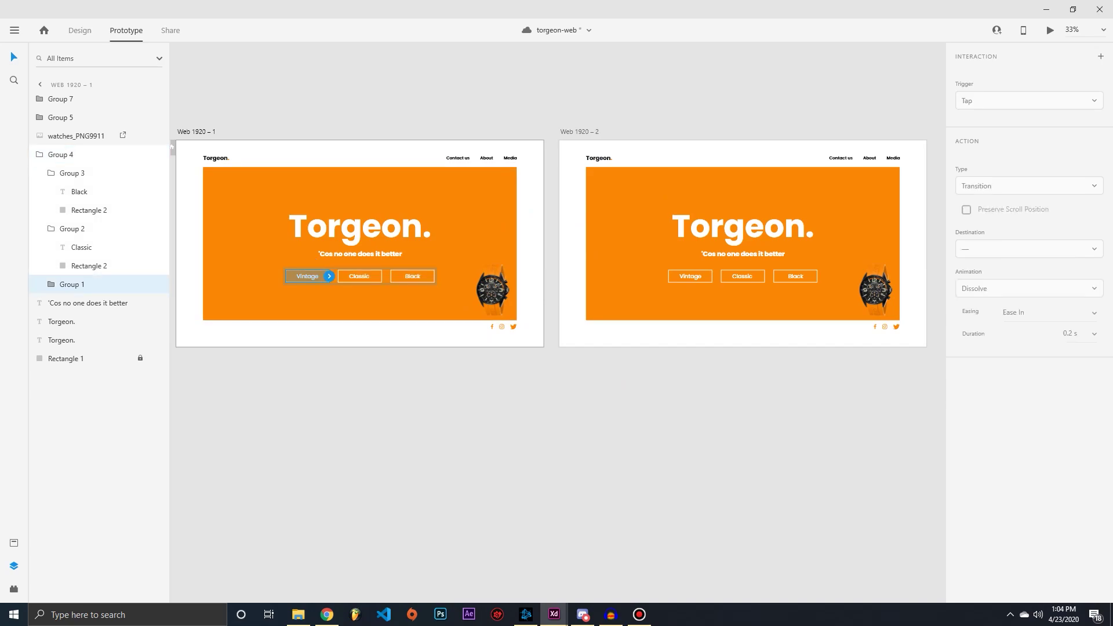
pyautogui.moveTo(329, 276); pyautogui.dragTo(576, 192)
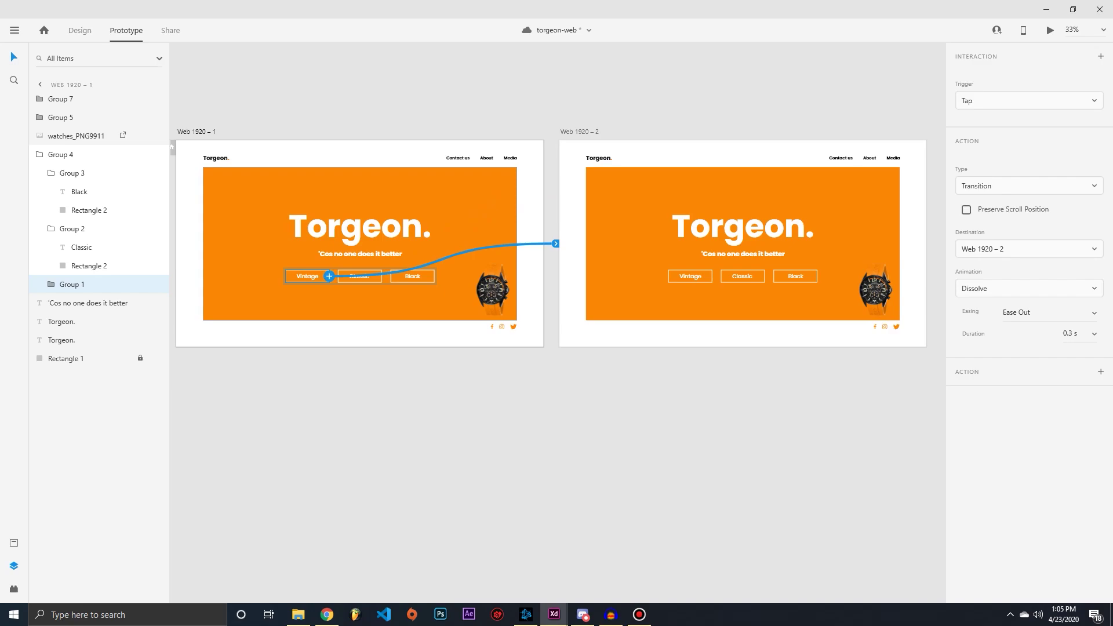
pyautogui.press('Escape')
# Step: Preview the prototype full screen, then close it
pyautogui.hotkey('ctrl', 'Return')
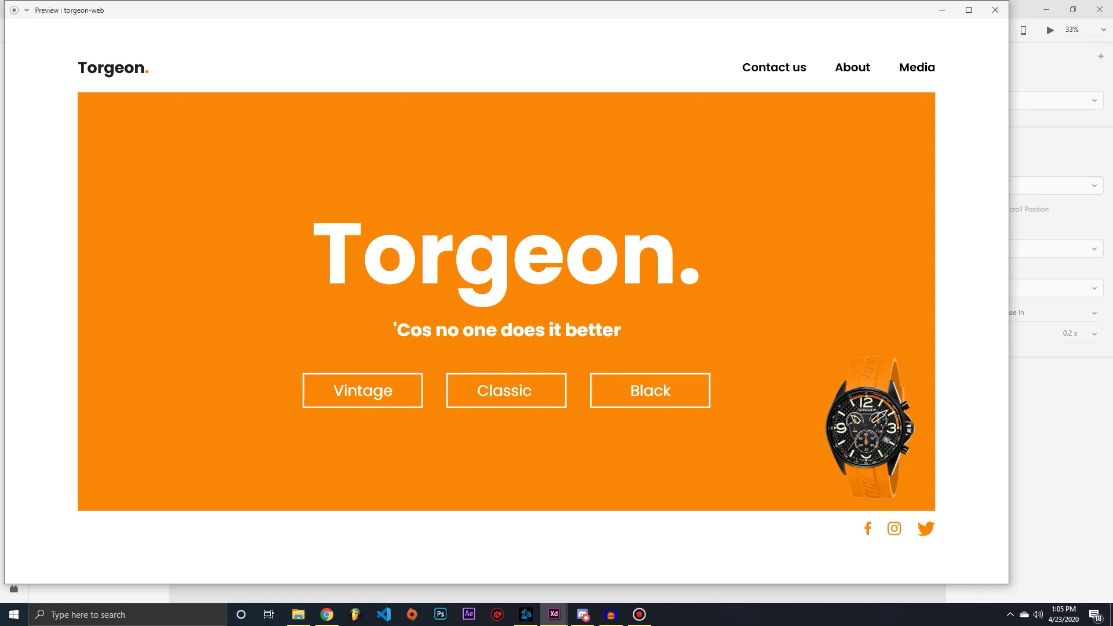
pyautogui.click(968, 9)
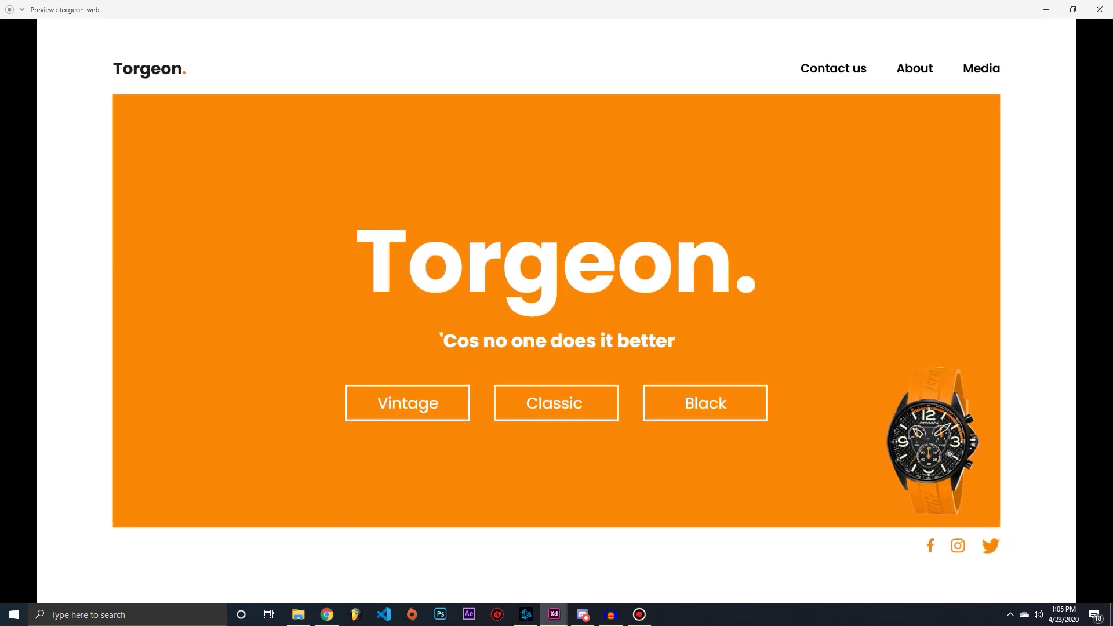
pyautogui.click(1100, 9)
# Step: Delete the orange background, watch image and social icons group from Web 1920 – 2
pyautogui.press('Escape')
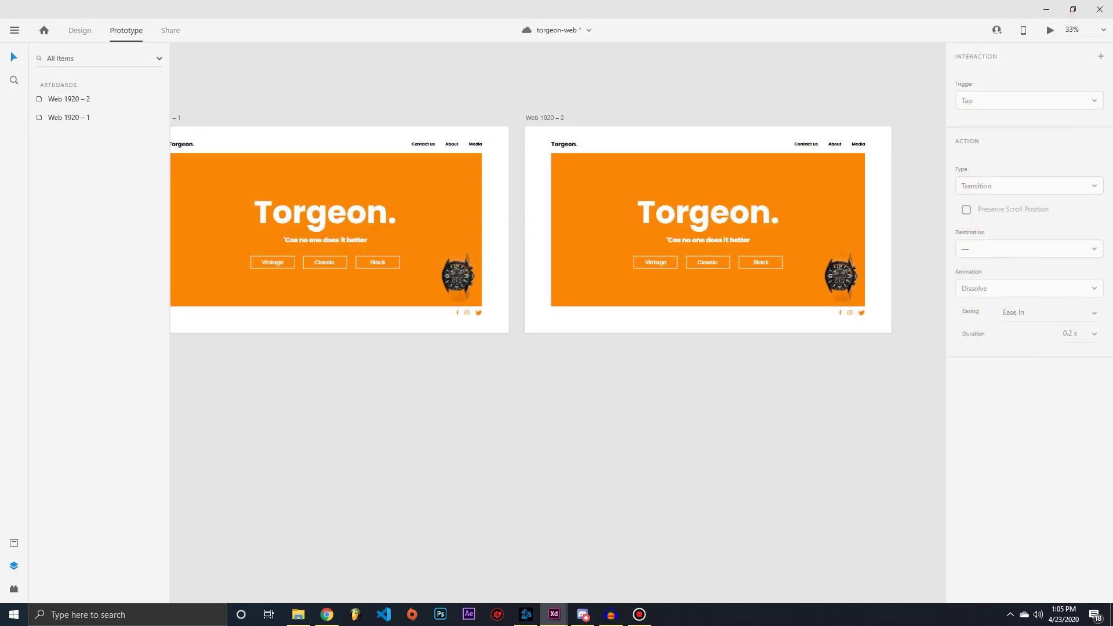
pyautogui.click(579, 284)
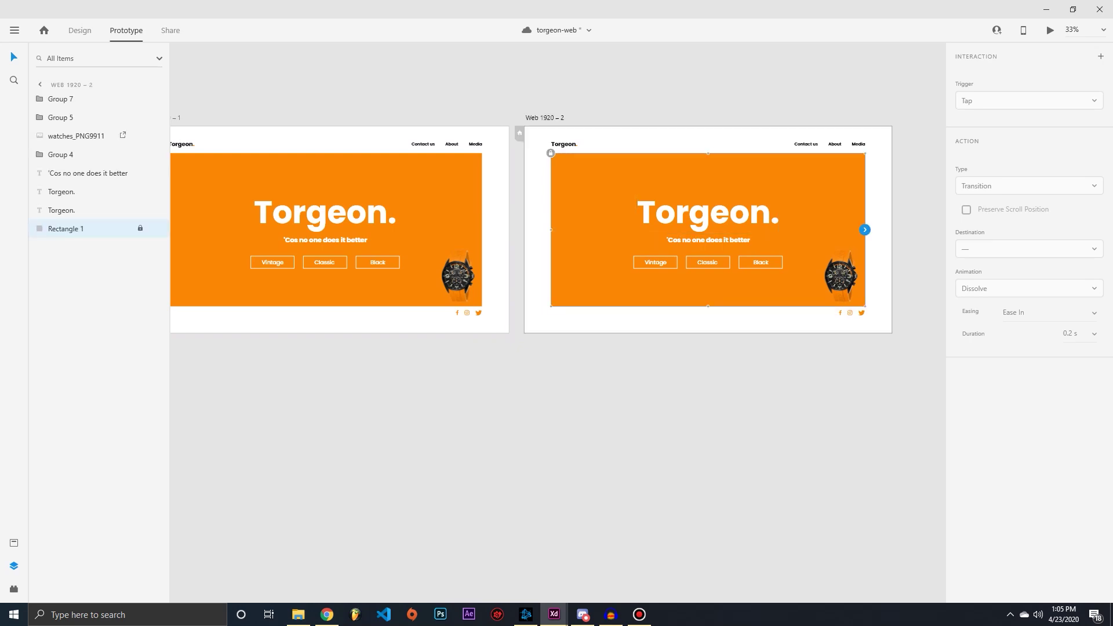
pyautogui.press('Delete')
pyautogui.click(76, 135)
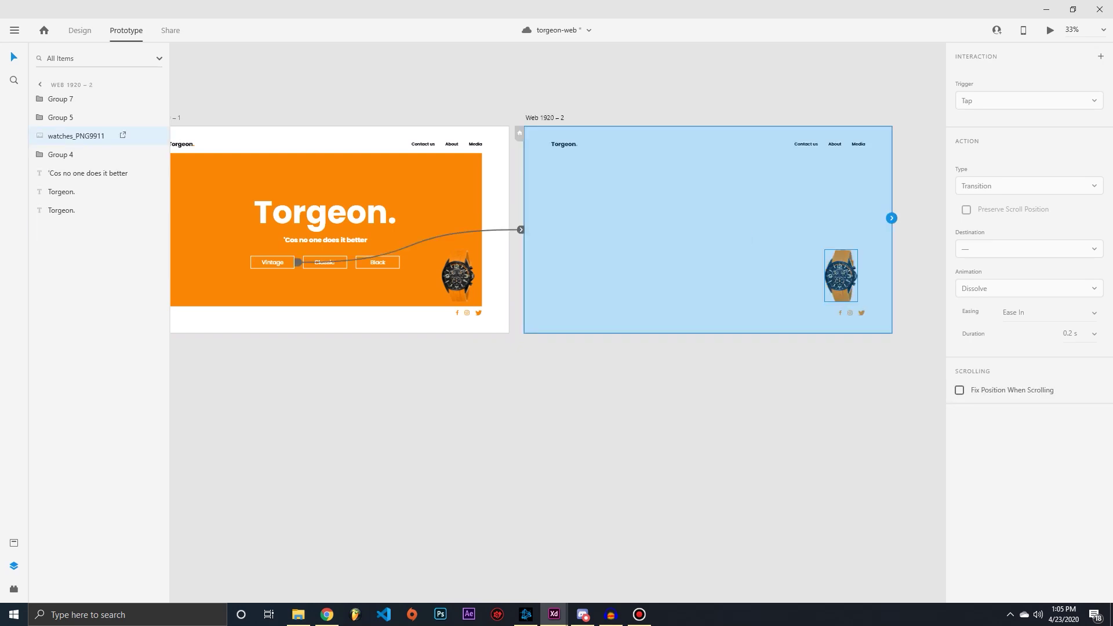
pyautogui.press('Delete')
pyautogui.click(69, 99)
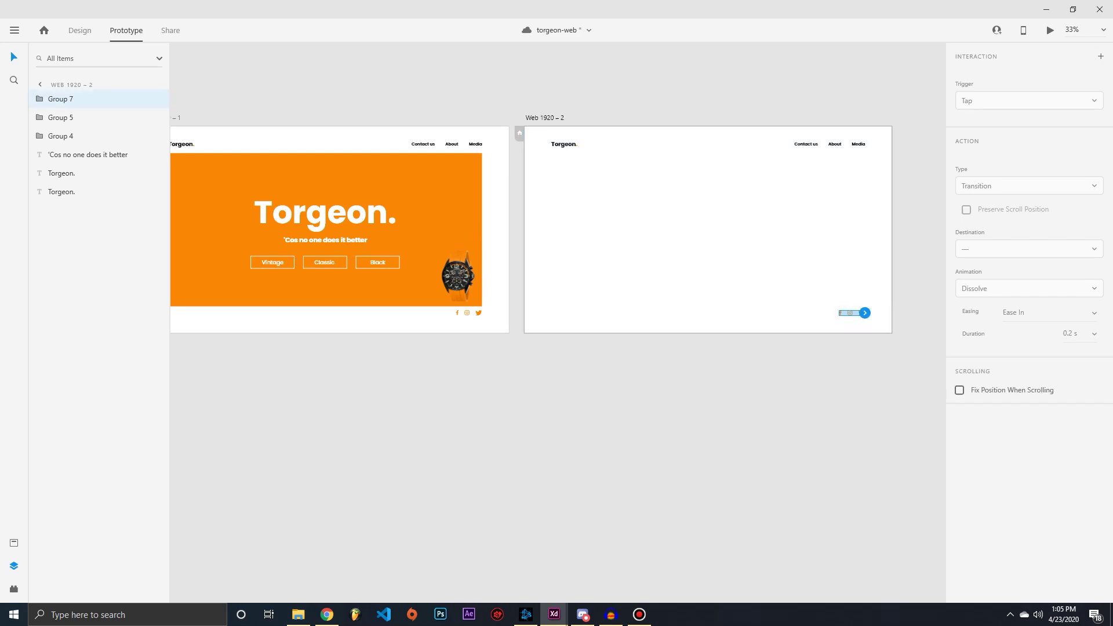
pyautogui.press('Delete')
pyautogui.press('Escape')
# Step: Preview the prototype, then reselect the pages and the home page's button group
pyautogui.click(64, 117)
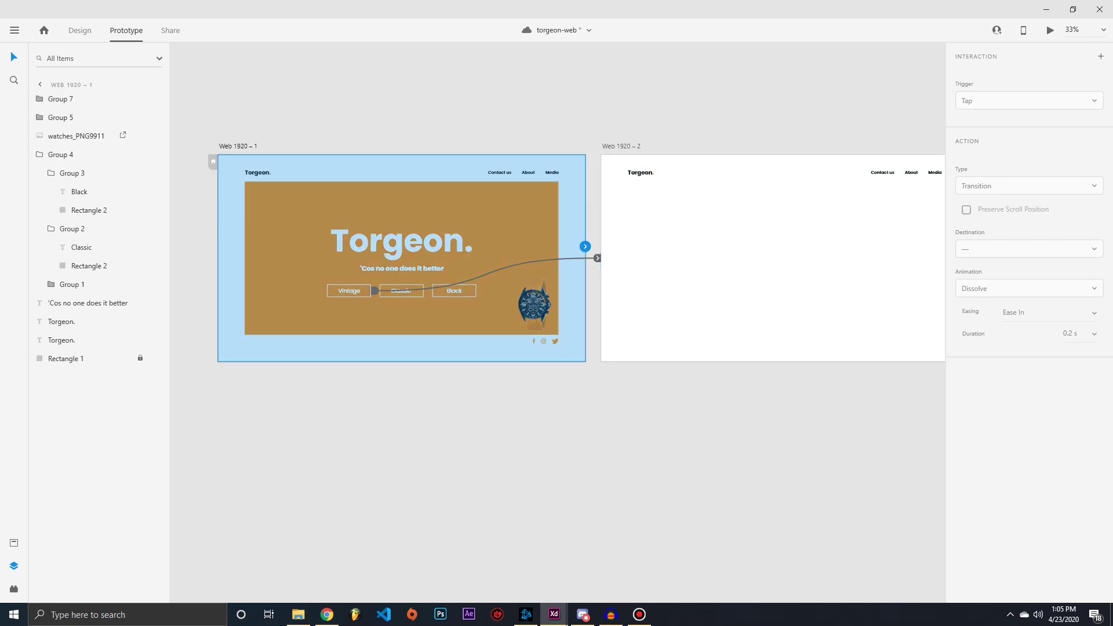
pyautogui.click(61, 154)
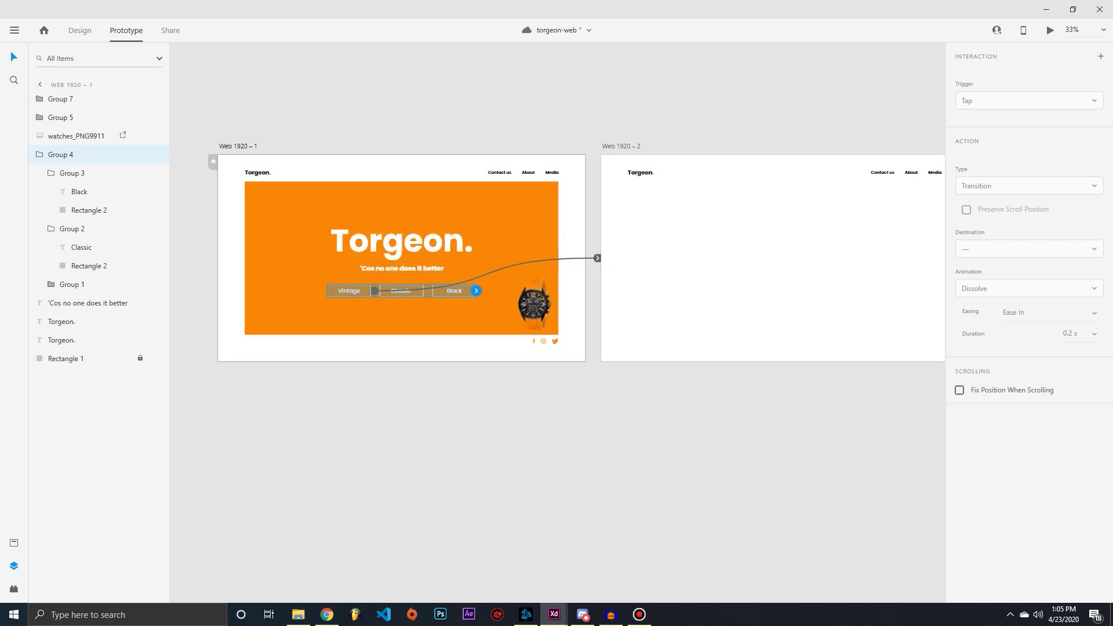
pyautogui.click(621, 146)
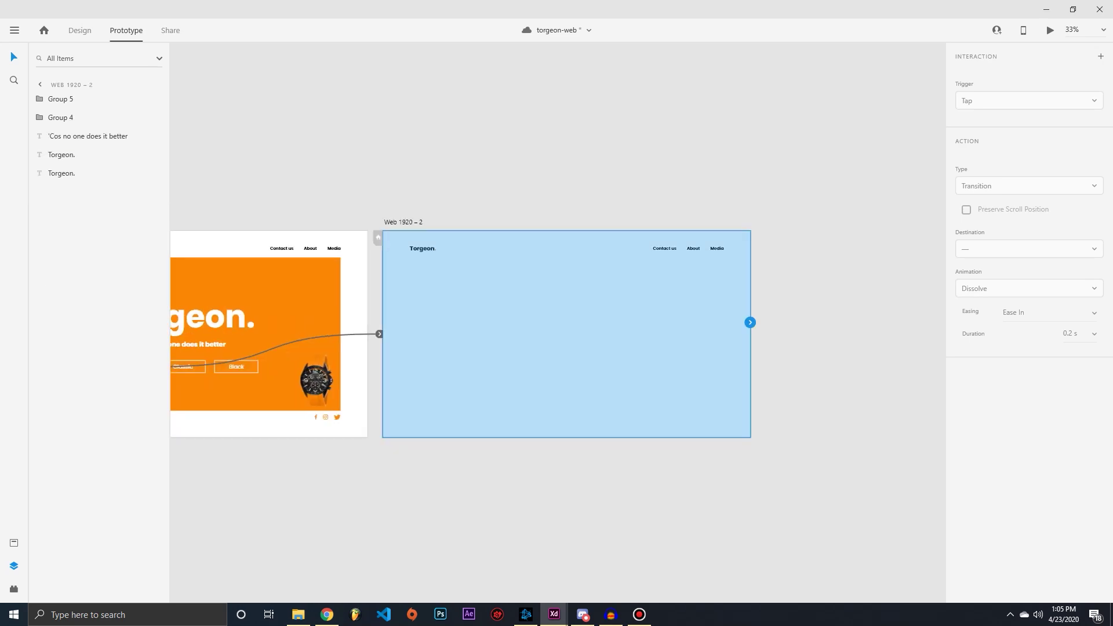
pyautogui.hotkey('ctrl', 'Return')
pyautogui.click(994, 6)
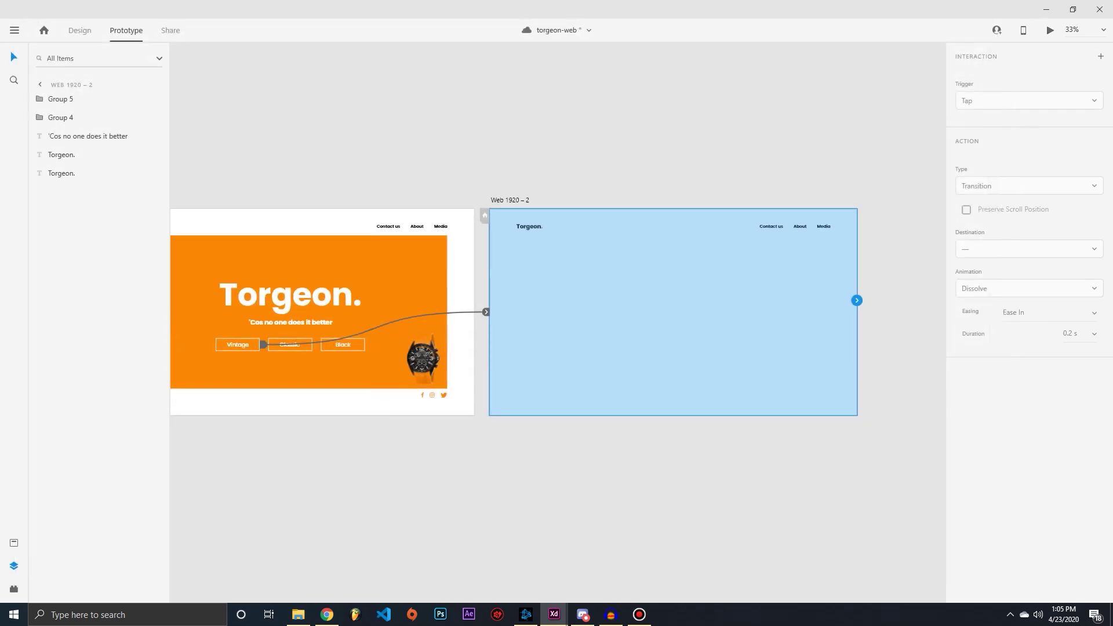
pyautogui.press('Escape')
pyautogui.click(679, 290)
pyautogui.moveTo(678, 290); pyautogui.dragTo(742, 296)
pyautogui.press('Escape')
pyautogui.click(421, 347)
pyautogui.click(357, 313)
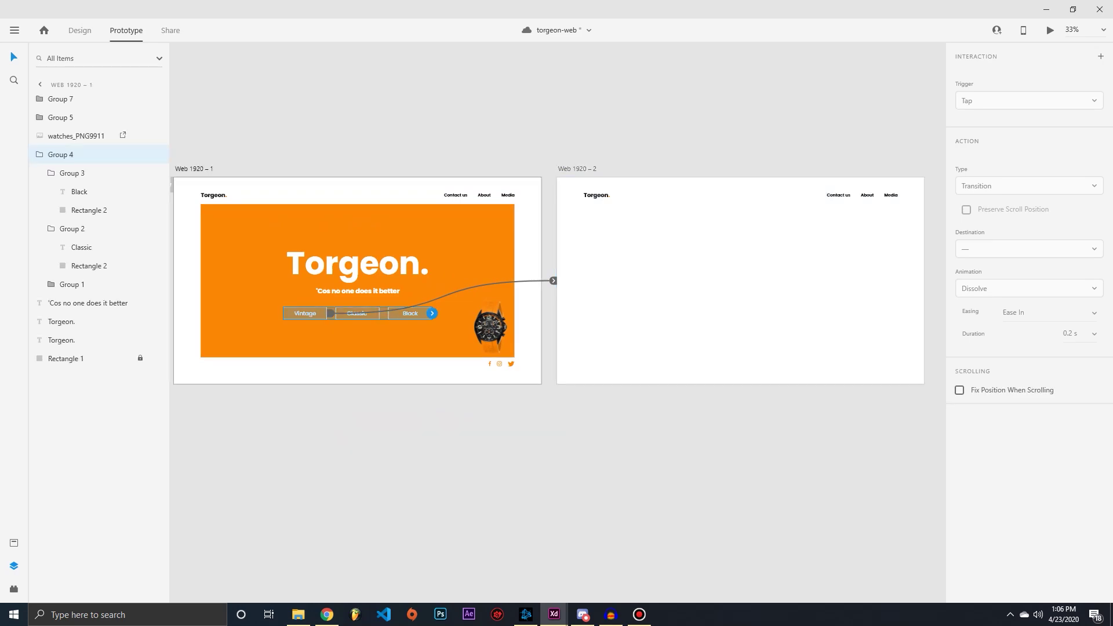
pyautogui.hscroll(-2, 551, 271)
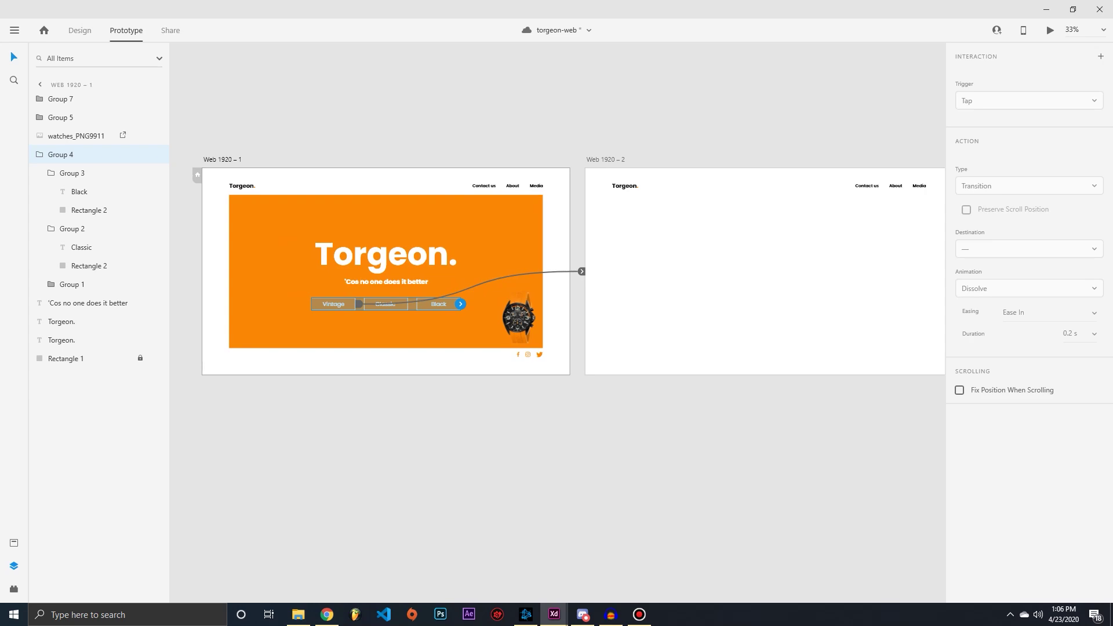
pyautogui.hscroll(1, 551, 271)
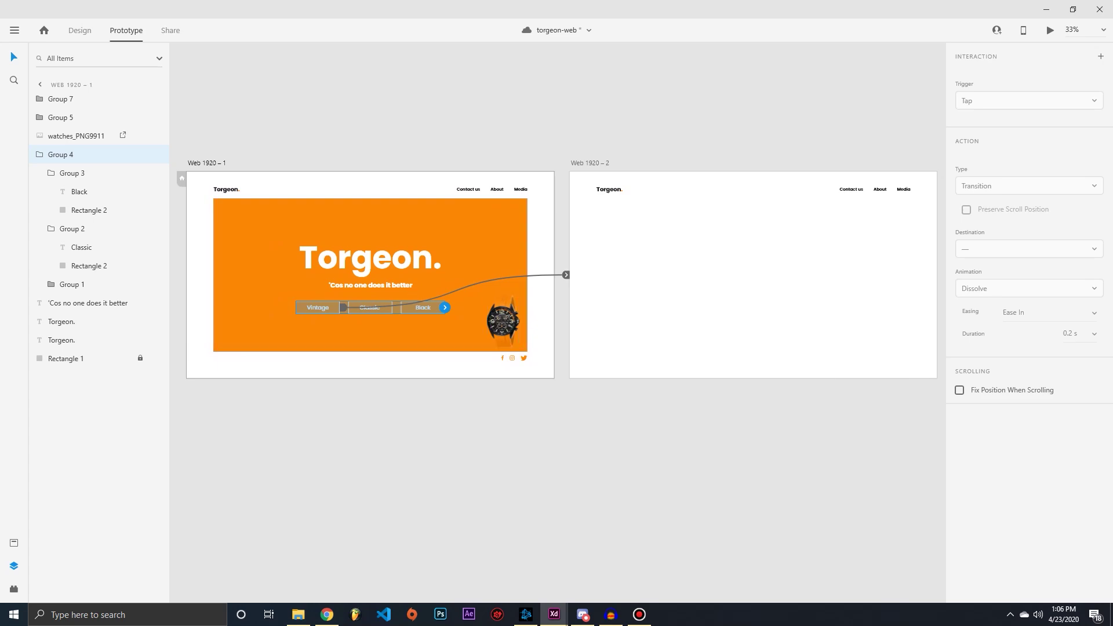
pyautogui.click(72, 284)
pyautogui.click(1029, 100)
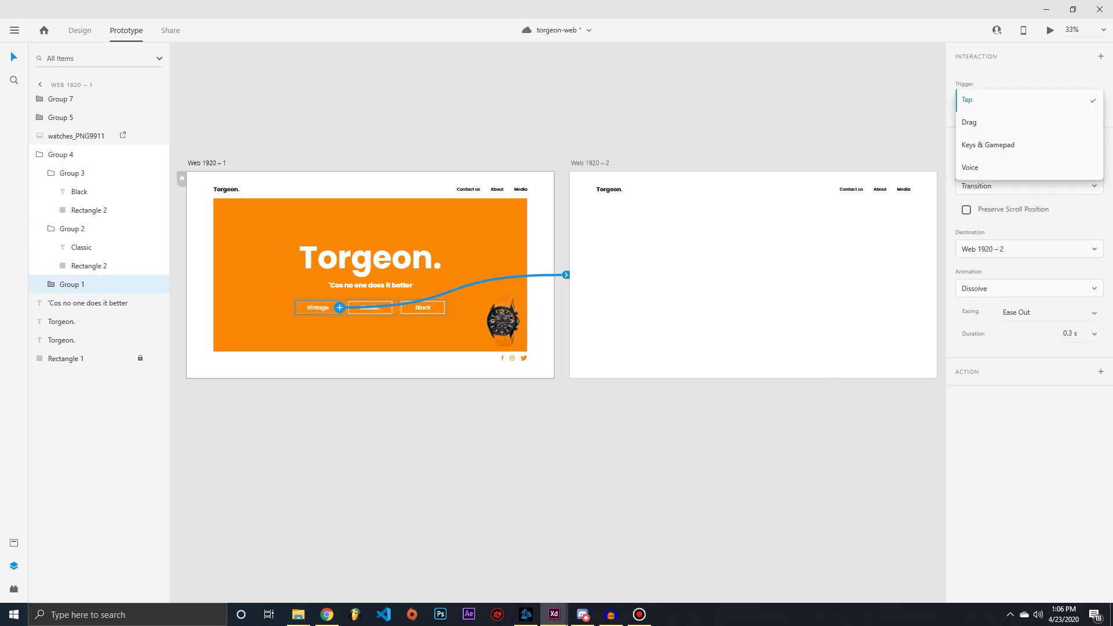
pyautogui.press('Escape')
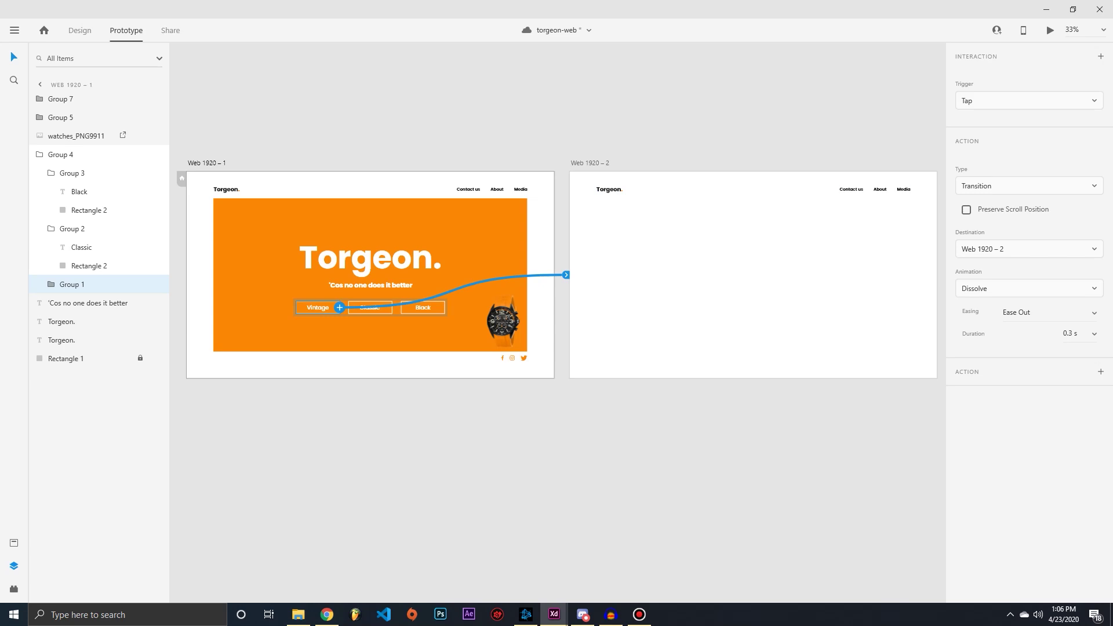
pyautogui.click(1029, 185)
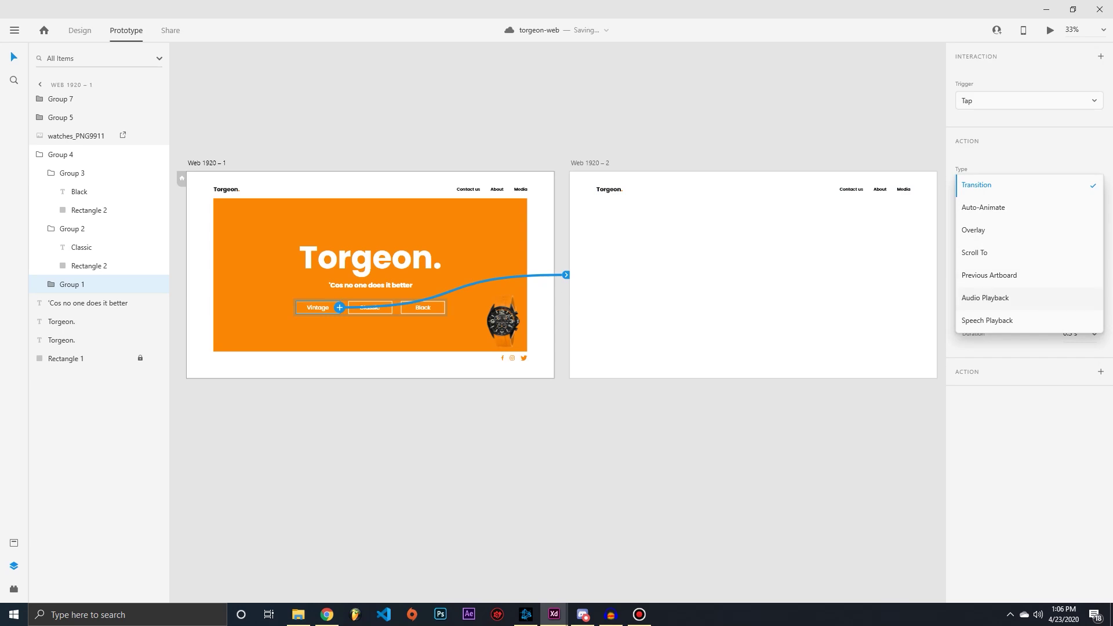
pyautogui.press('Escape')
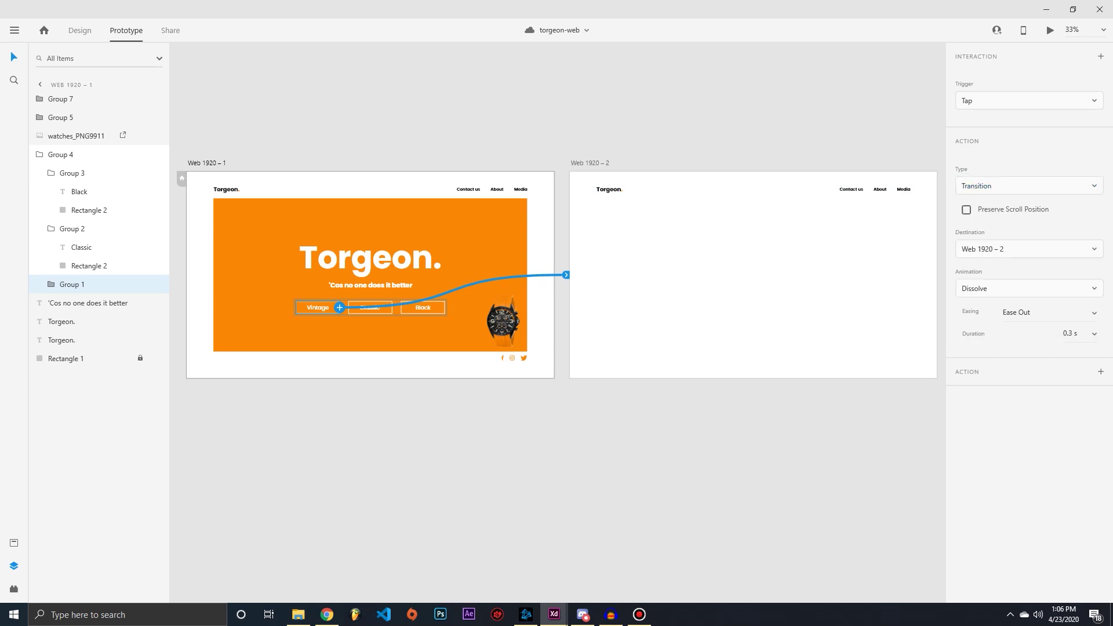
pyautogui.press('space')
pyautogui.press('Escape')
pyautogui.scroll(-1, 553, 268)
pyautogui.press('space')
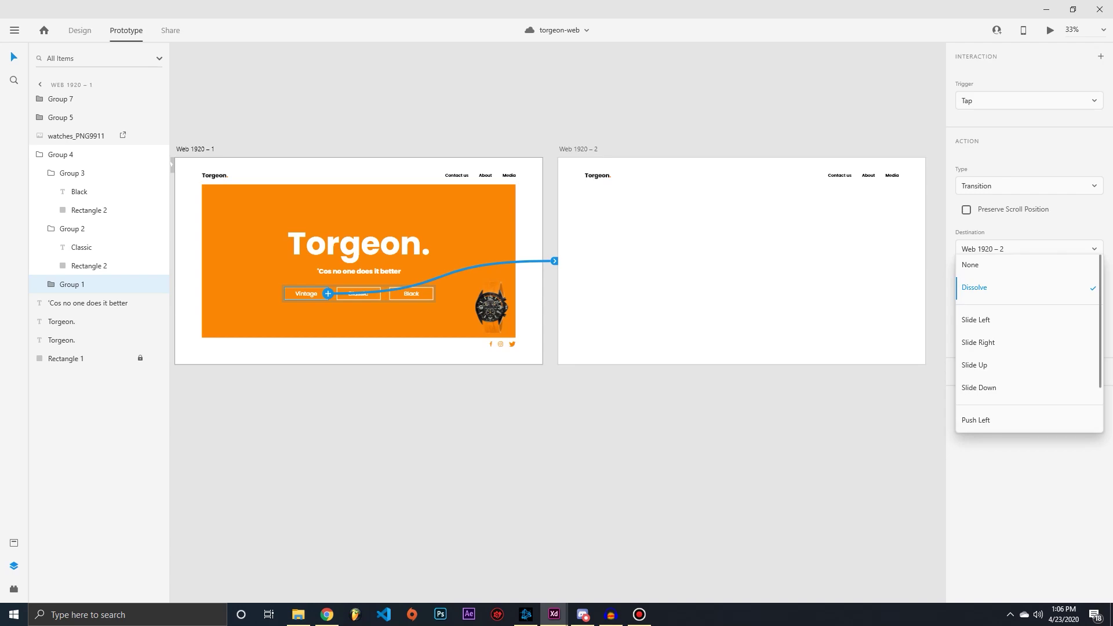
pyautogui.press('Return')
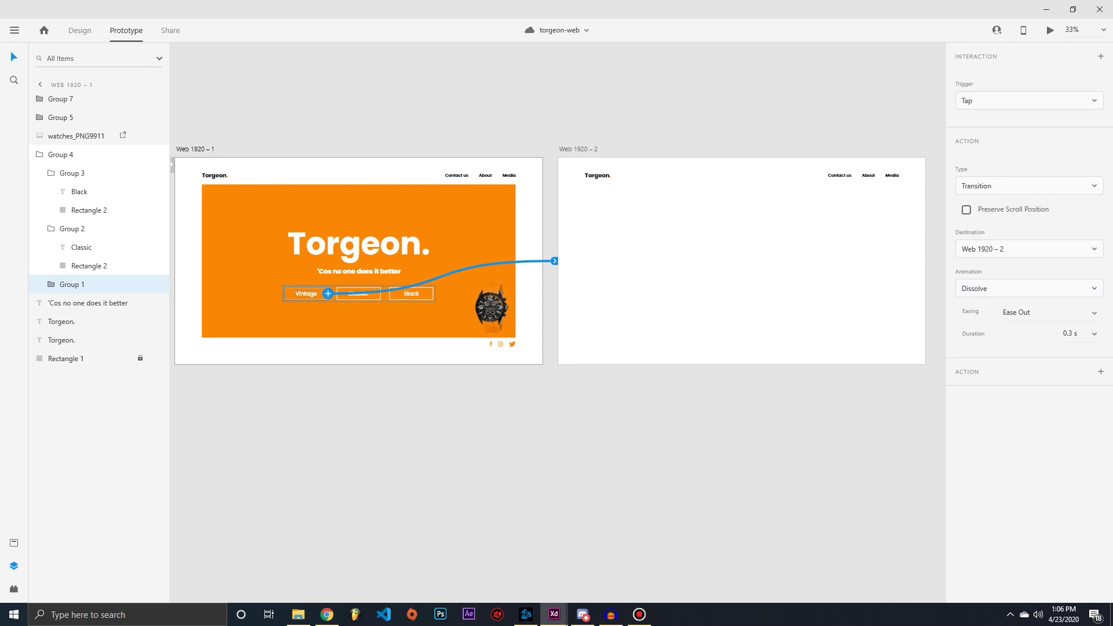
pyautogui.press('Escape')
pyautogui.scroll(-2, 548, 232)
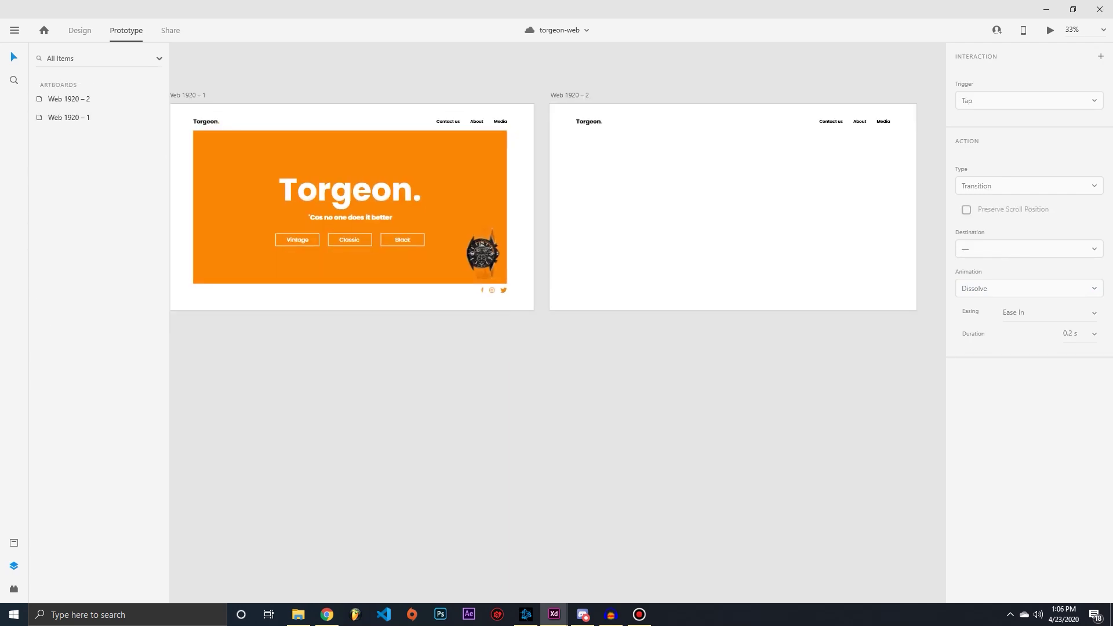
# Step: Duplicate Web 1920 – 2 twice to create Web 1920 – 3 and Web 1920 – 4
pyautogui.hscroll(1, 548, 232)
pyautogui.click(570, 95)
pyautogui.hotkey('ctrl', 'd')
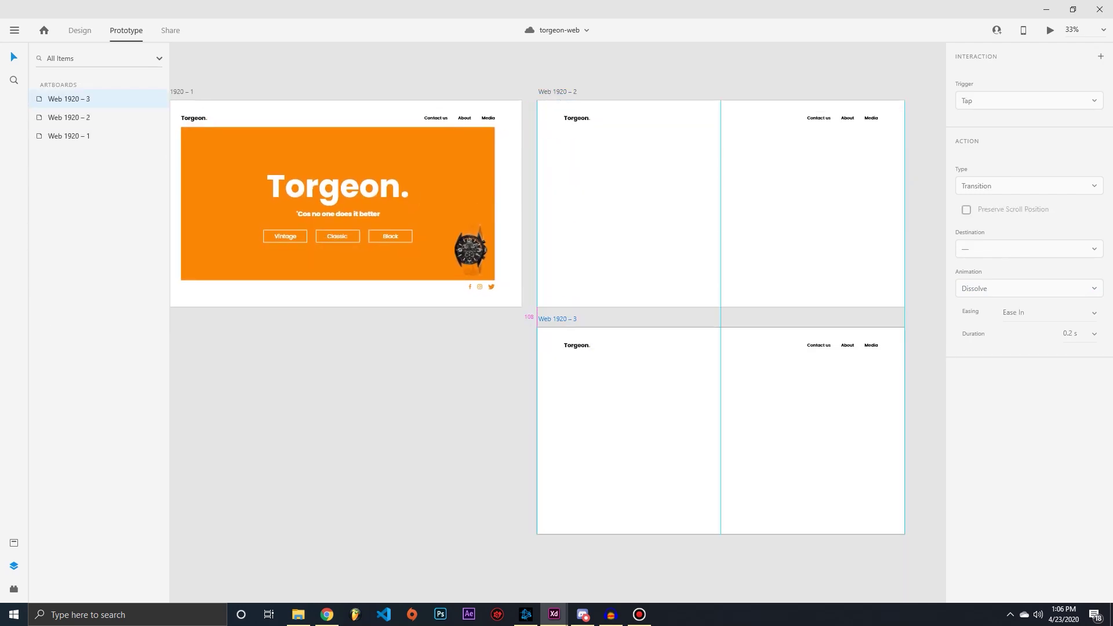
pyautogui.hotkey('ctrl', 'd')
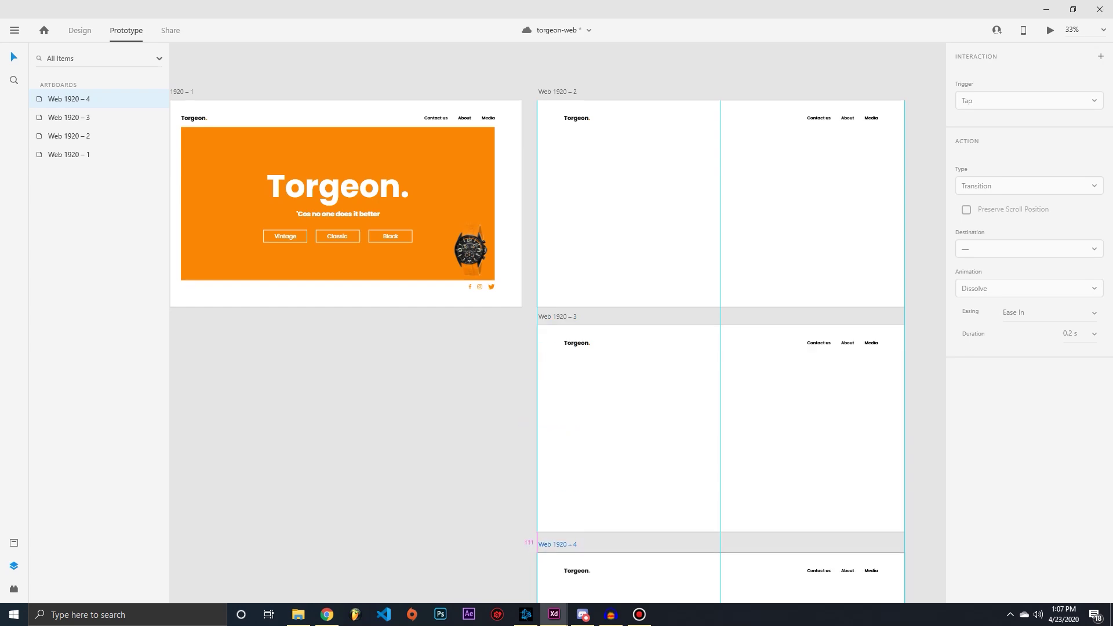
# Step: Wire the Classic button to Web 1920 – 3 and the Black button to Web 1920 – 4
pyautogui.scroll(-3, 548, 290)
pyautogui.doubleClick(305, 162)
pyautogui.moveTo(328, 162); pyautogui.dragTo(688, 247)
pyautogui.click(252, 162)
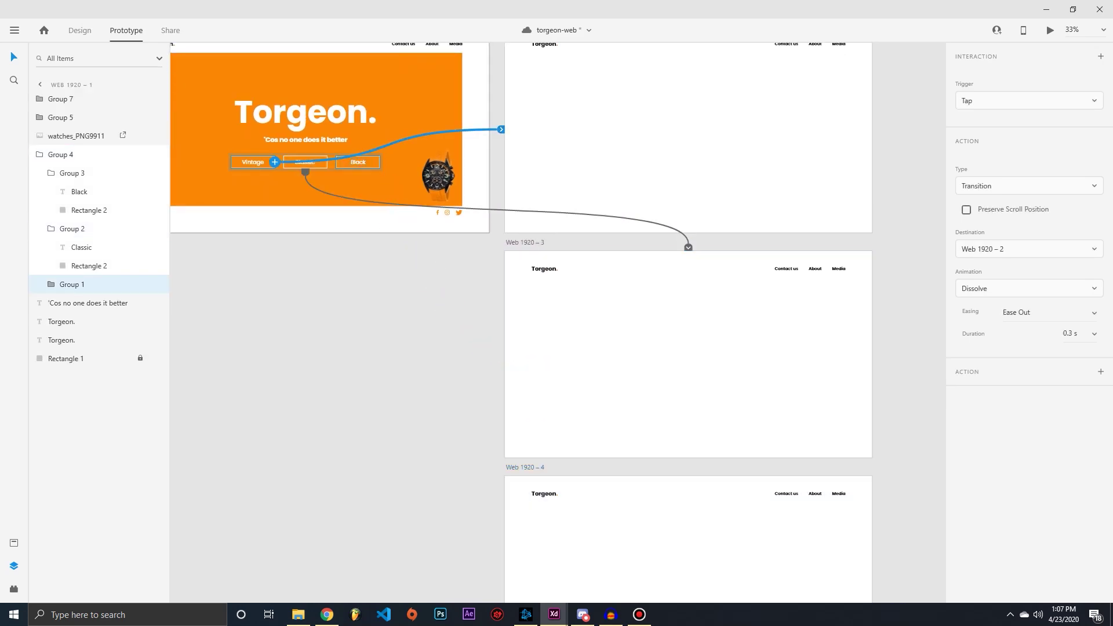
pyautogui.doubleClick(358, 162)
pyautogui.click(394, 185)
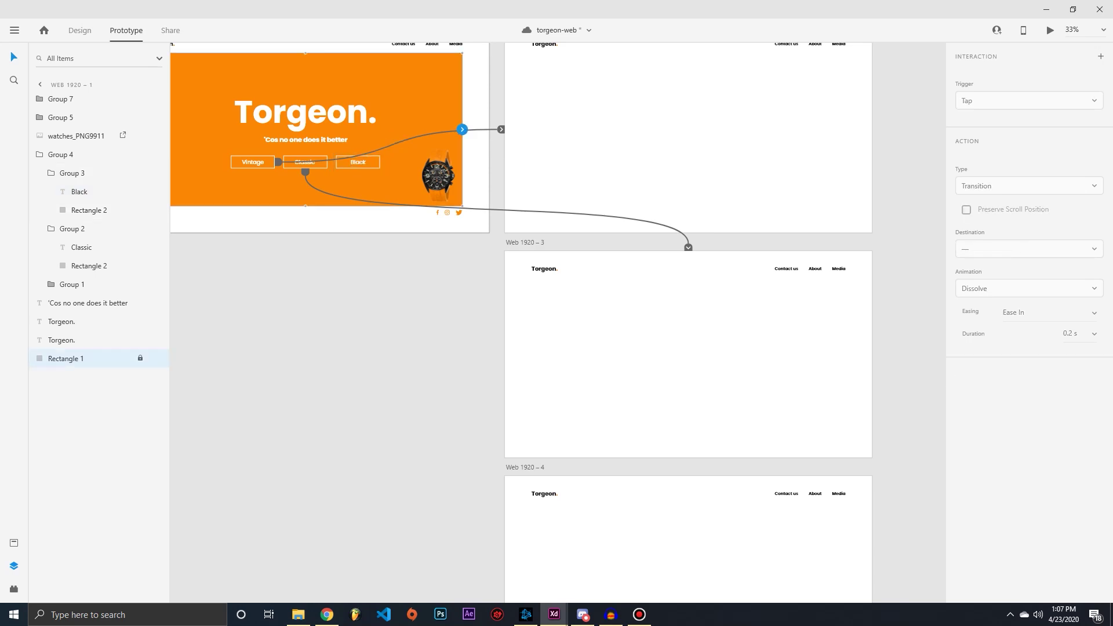
pyautogui.doubleClick(358, 162)
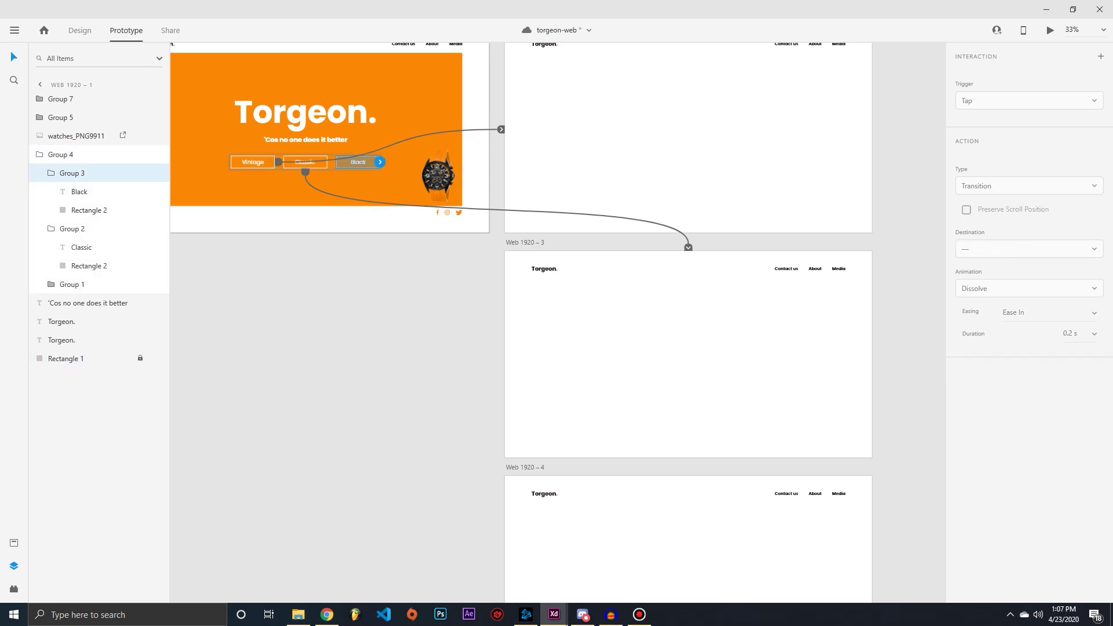
pyautogui.moveTo(380, 161); pyautogui.dragTo(686, 522)
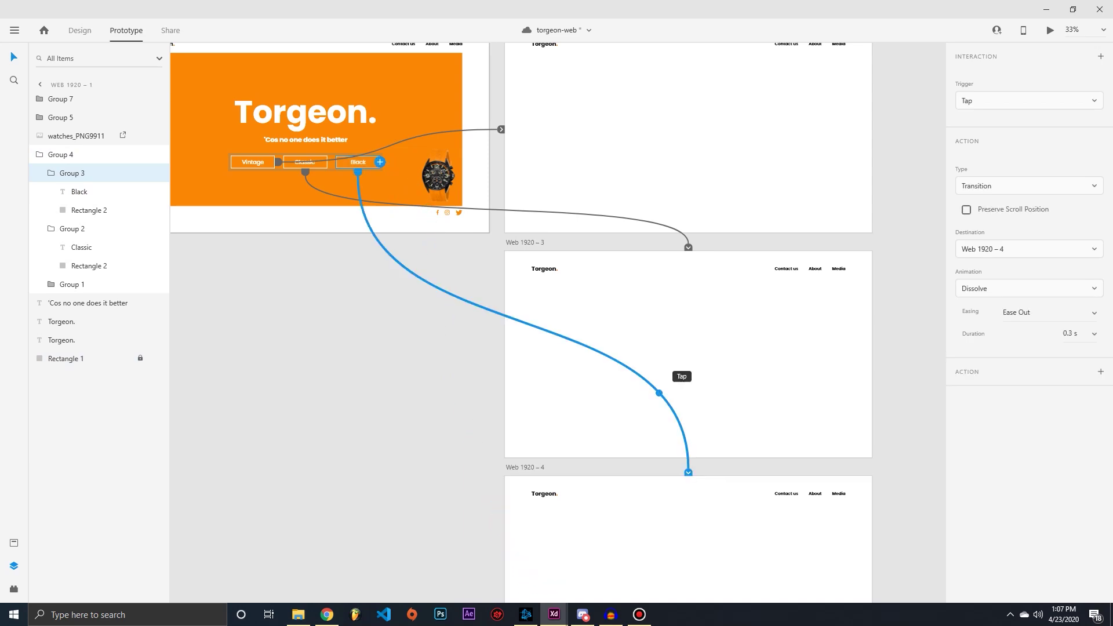
pyautogui.scroll(-3, 686, 522)
pyautogui.hscroll(3, 686, 522)
pyautogui.scroll(-5, 383, 325)
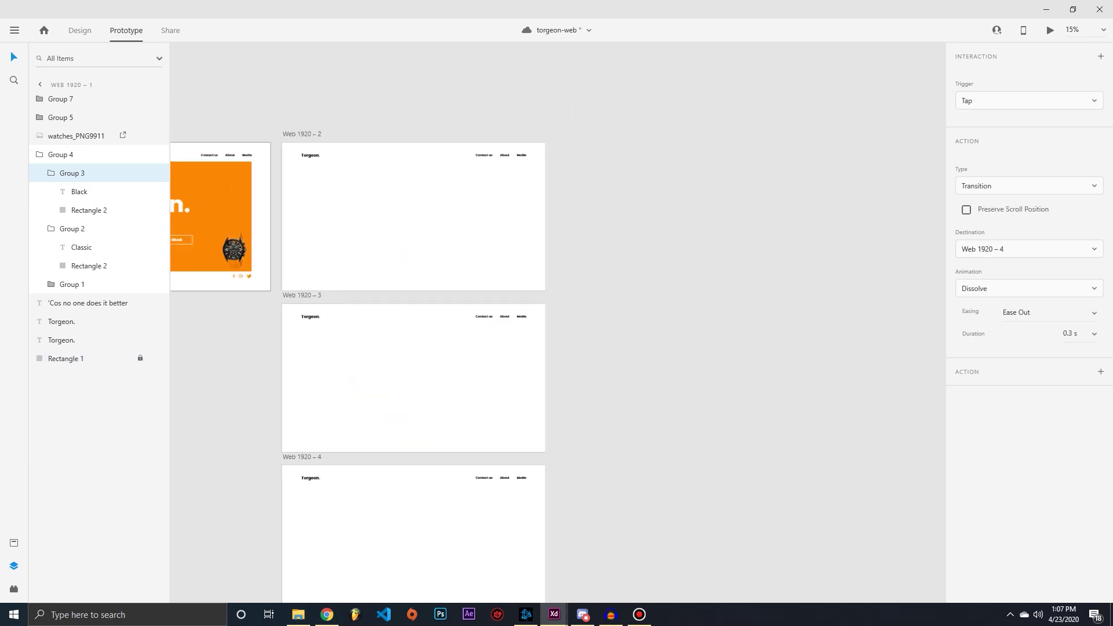
pyautogui.hscroll(2, 344, 355)
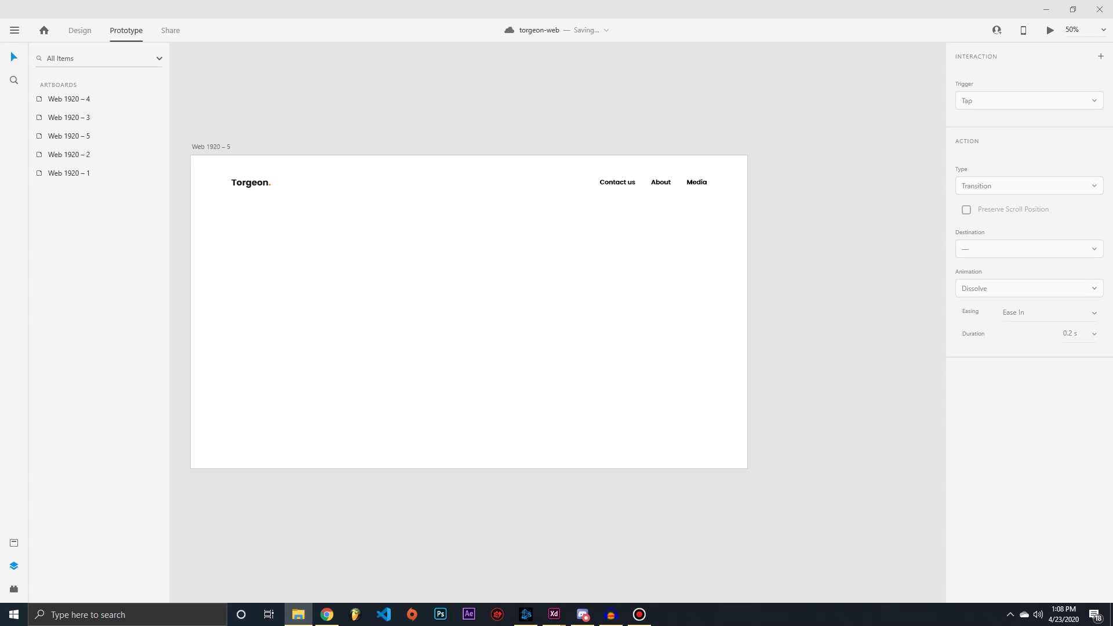
# Step: Drop the watch photo onto Web 1920 – 5, nudge it to Y 177, and move it right
pyautogui.hscroll(-10, 557, 313)
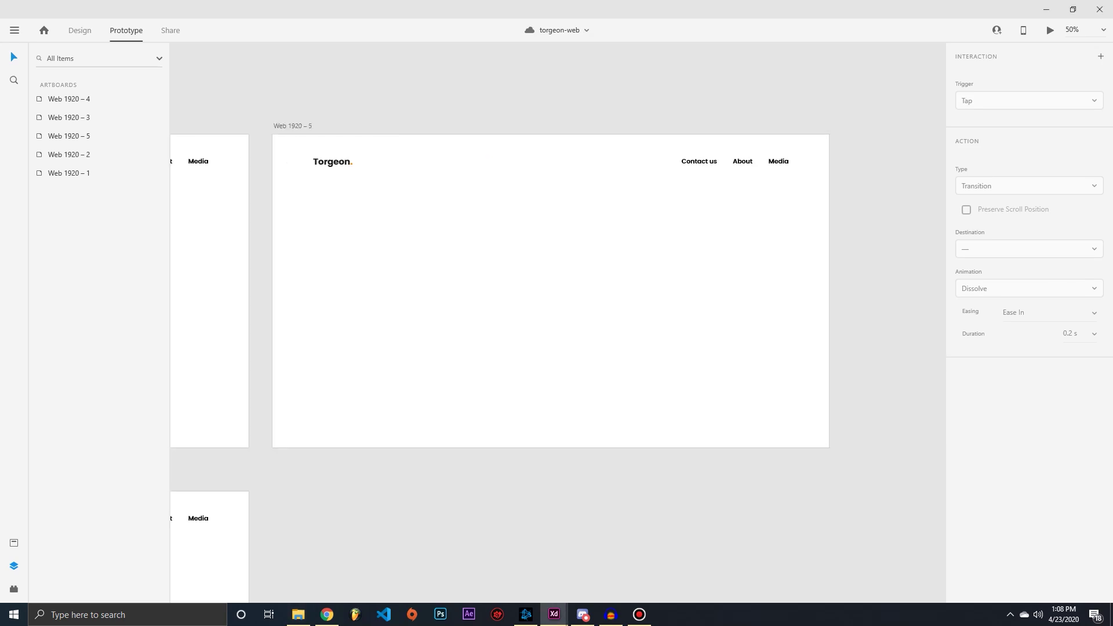
pyautogui.hscroll(10, 556, 313)
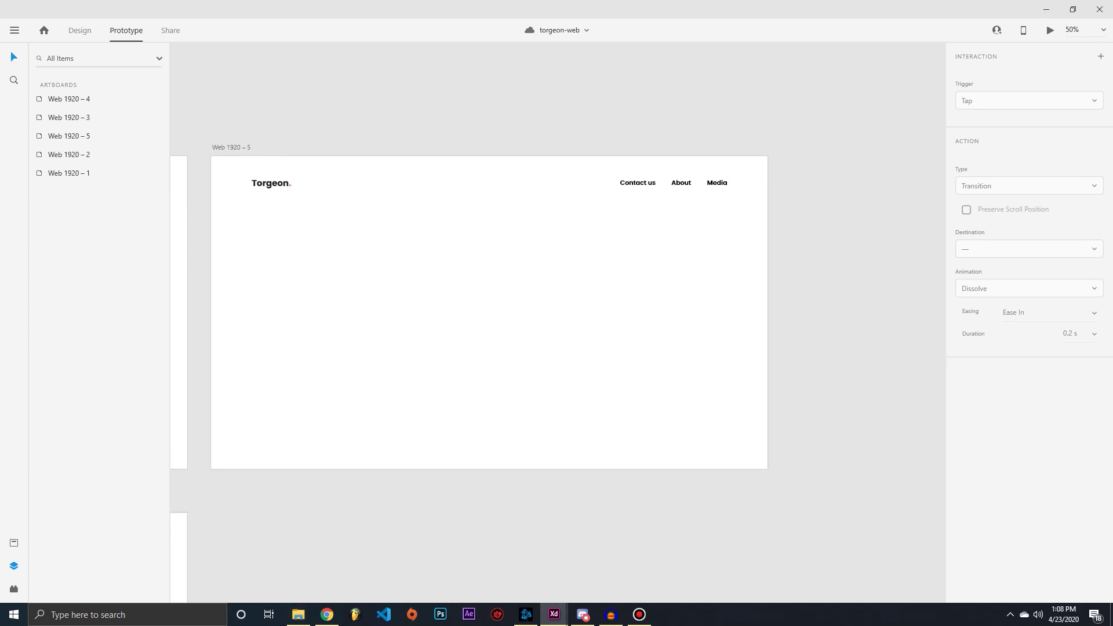
pyautogui.moveTo(446, 315); pyautogui.dragTo(510, 321)
pyautogui.hotkey('ctrl', '1')
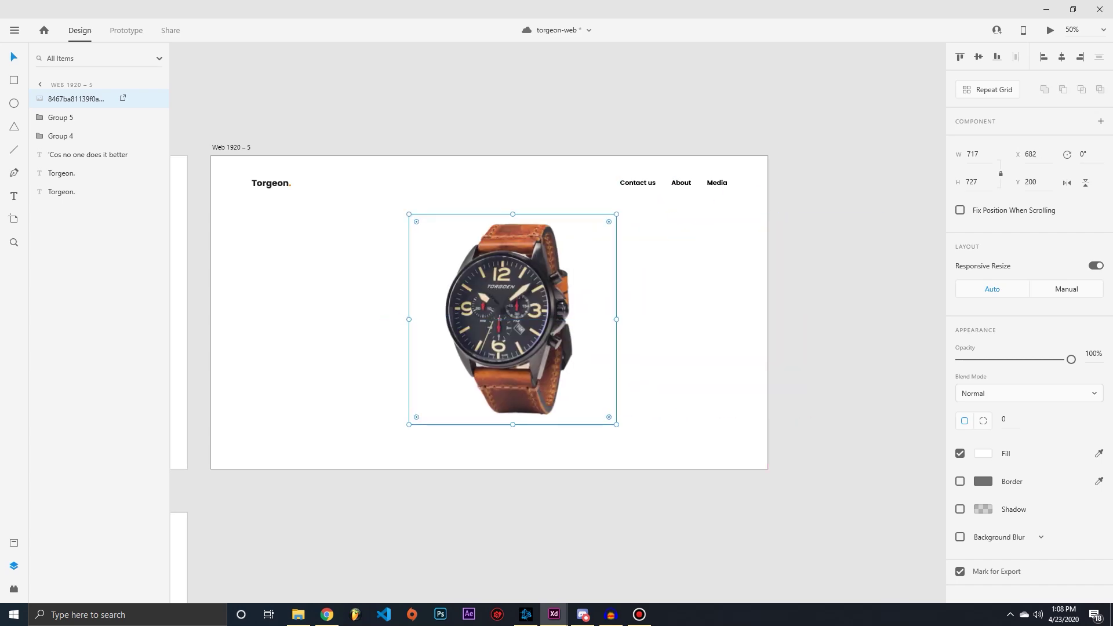
pyautogui.press('Up')
pyautogui.press('Up')
pyautogui.press('Up')
pyautogui.press('Up')
pyautogui.press('Up')
pyautogui.press('Up')
pyautogui.press('Up')
pyautogui.press('Up')
pyautogui.press('Up')
pyautogui.press('Up')
pyautogui.press('Up')
pyautogui.press('Up')
pyautogui.press('Up')
pyautogui.press('Up')
pyautogui.press('Up')
pyautogui.press('Up')
pyautogui.press('Up')
pyautogui.press('Up')
pyautogui.press('Up')
pyautogui.press('Up')
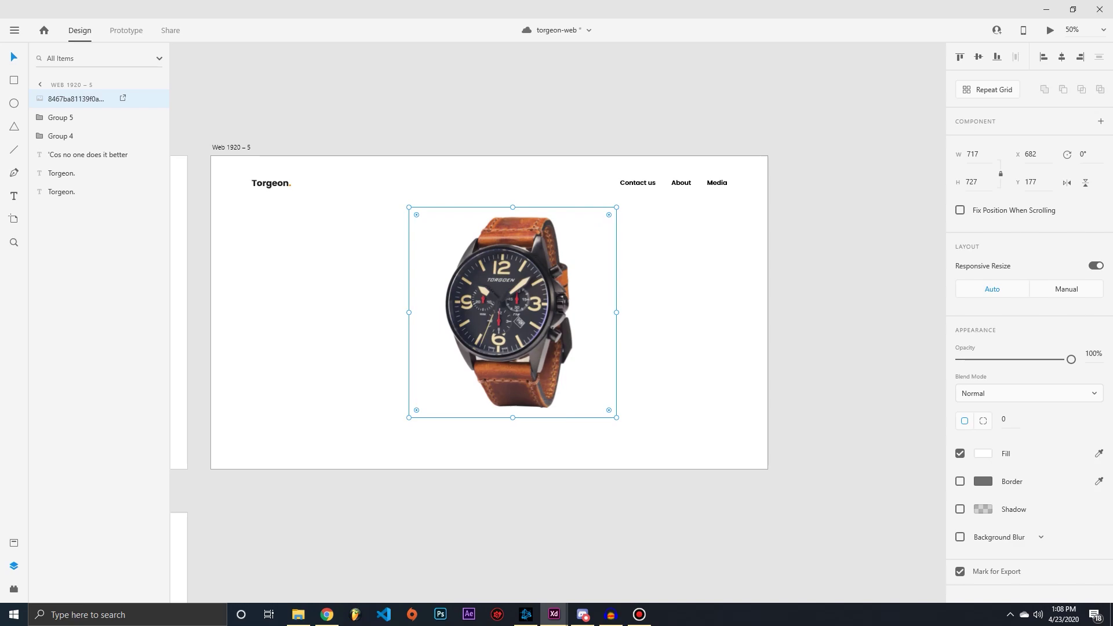
pyautogui.moveTo(512, 313); pyautogui.dragTo(619, 313)
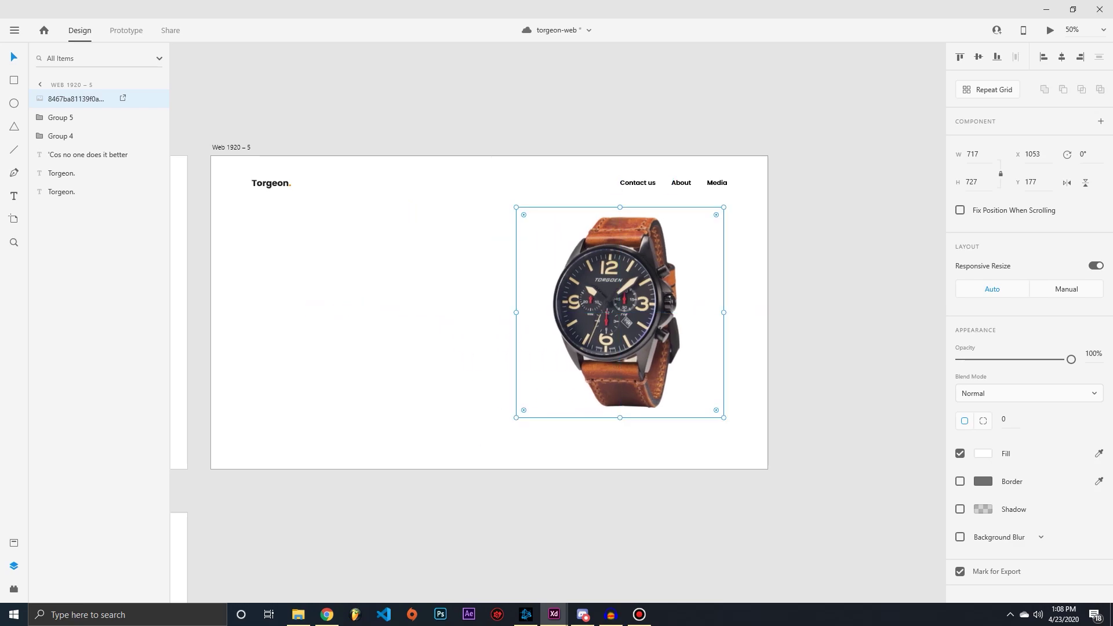
pyautogui.scroll(-3, 476, 313)
# Step: Open the desktop preview from the home page, maximize it, then close it
pyautogui.click(302, 348)
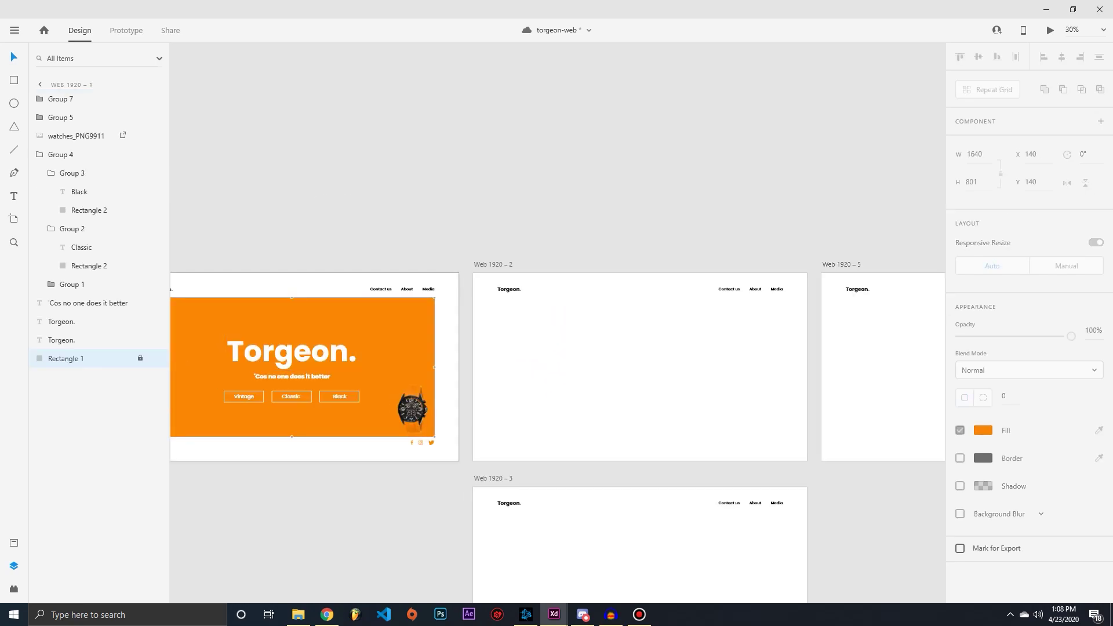
pyautogui.hotkey('ctrl', 'Return')
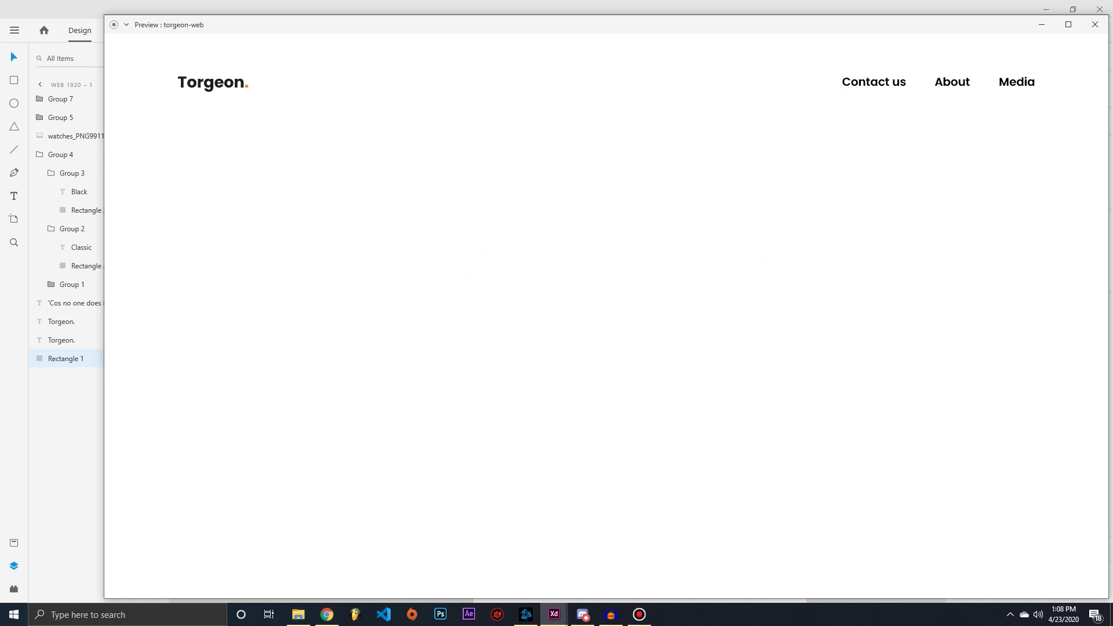
pyautogui.moveTo(330, 30); pyautogui.dragTo(283, 25)
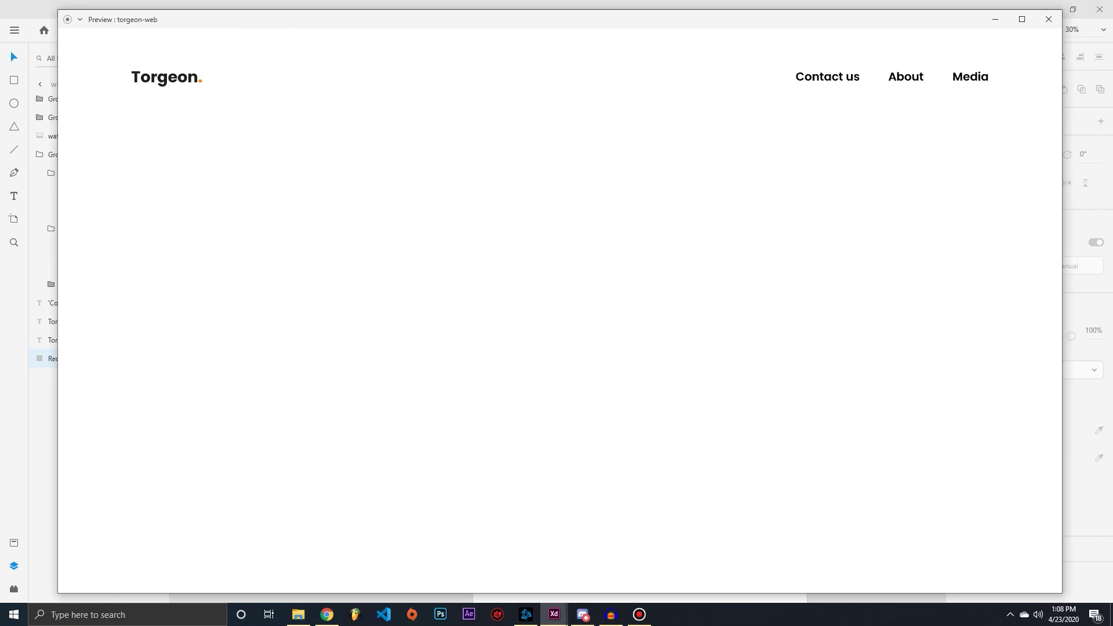
pyautogui.click(1023, 19)
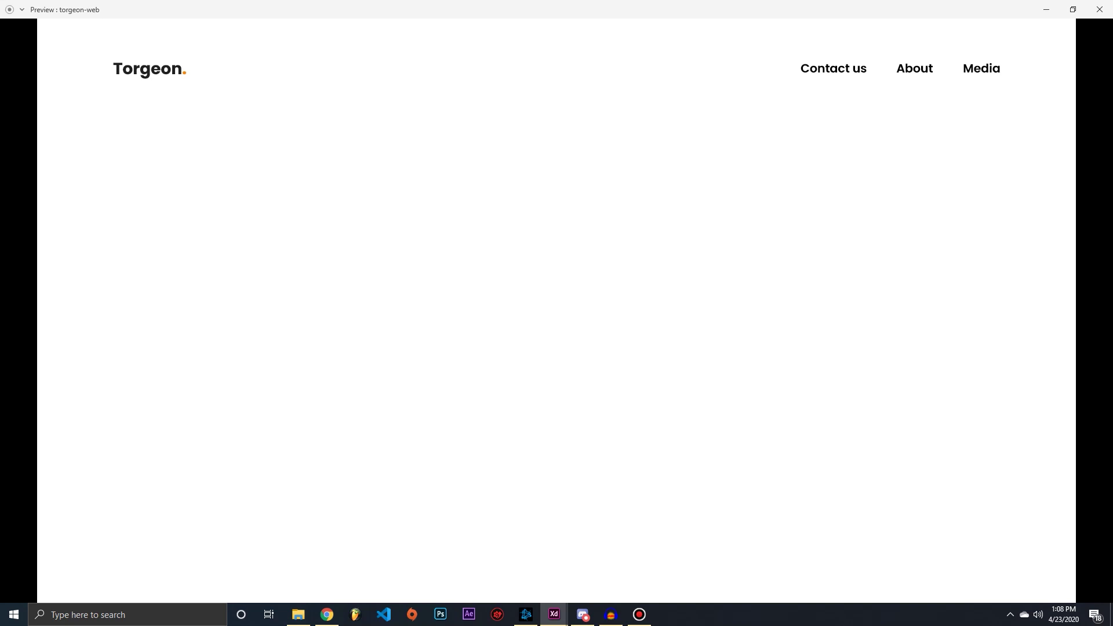
pyautogui.click(1100, 10)
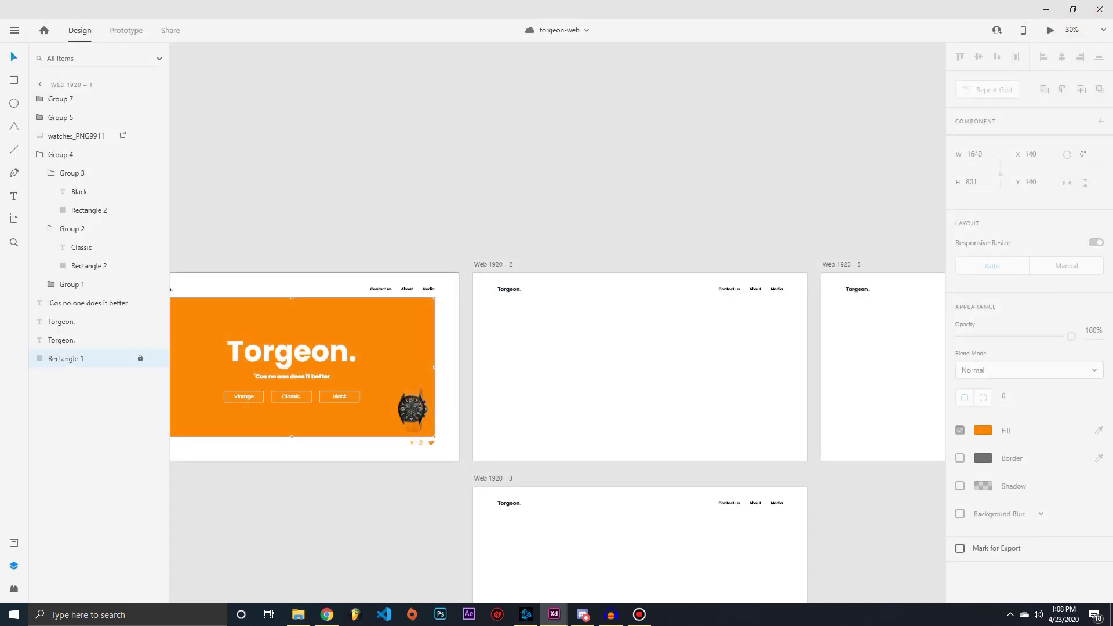
# Step: Wire the Web 1920 – 2 artboard to Web 1920 – 5 in Prototype mode
pyautogui.hscroll(3, 556, 406)
pyautogui.click(510, 330)
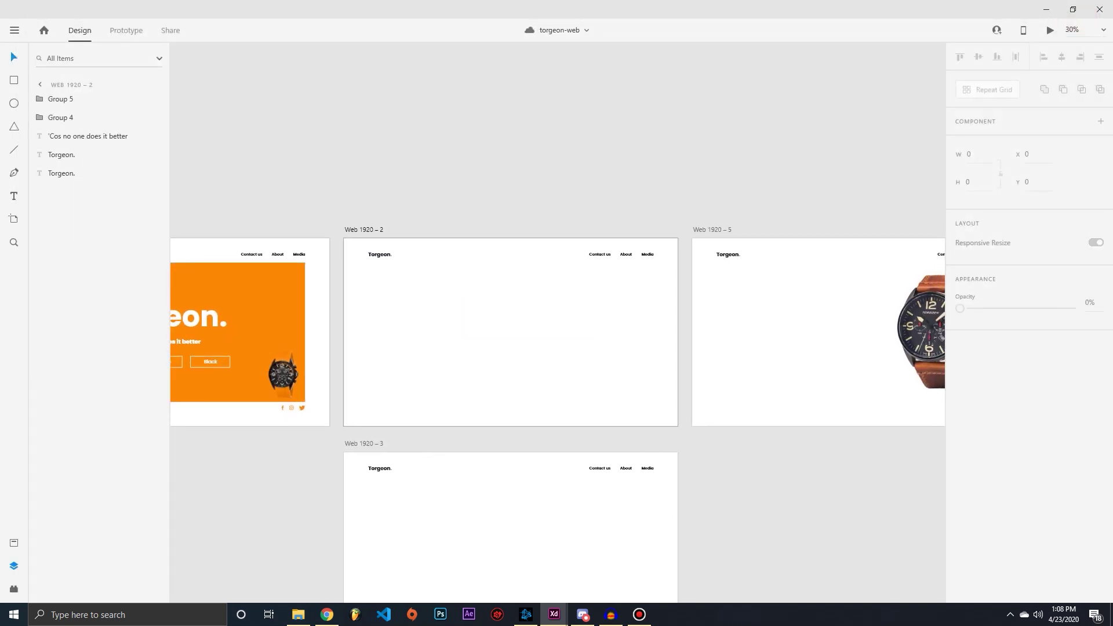
pyautogui.hotkey('ctrl', 'Tab')
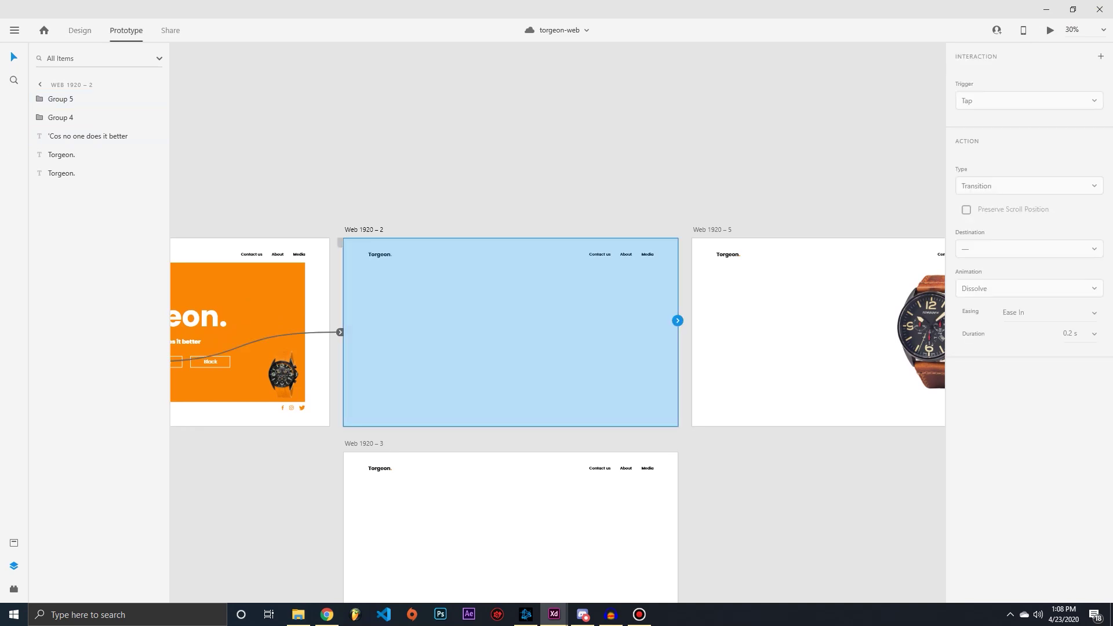
pyautogui.moveTo(677, 321); pyautogui.dragTo(808, 321)
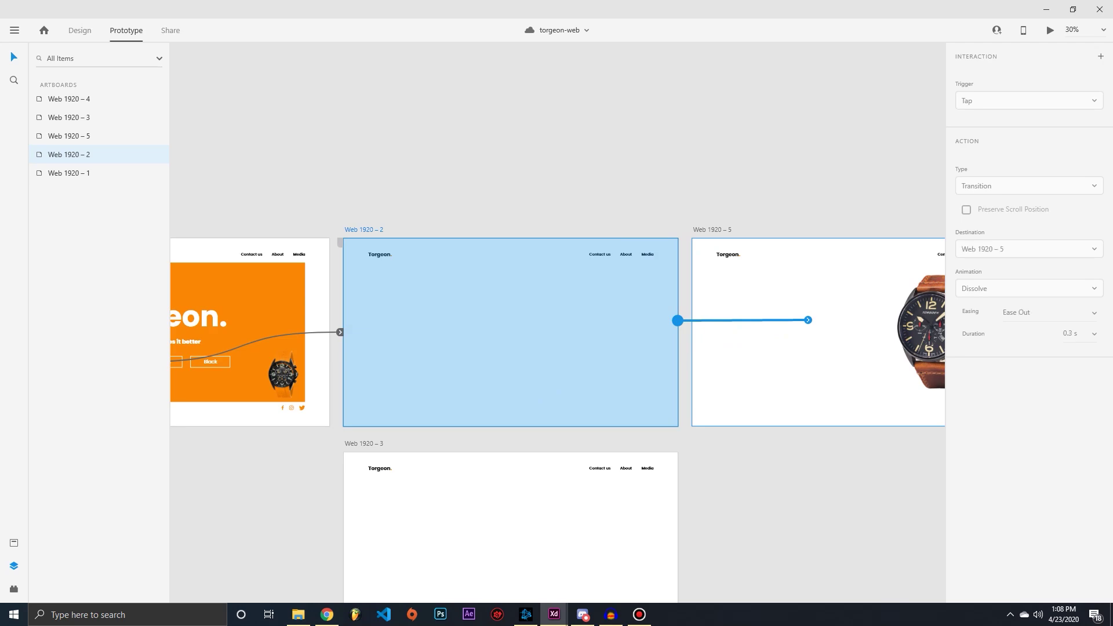
# Step: Preview the prototype starting from the Web 1920 – 1 home page
pyautogui.hscroll(-3, 557, 319)
pyautogui.scroll(-2, 557, 319)
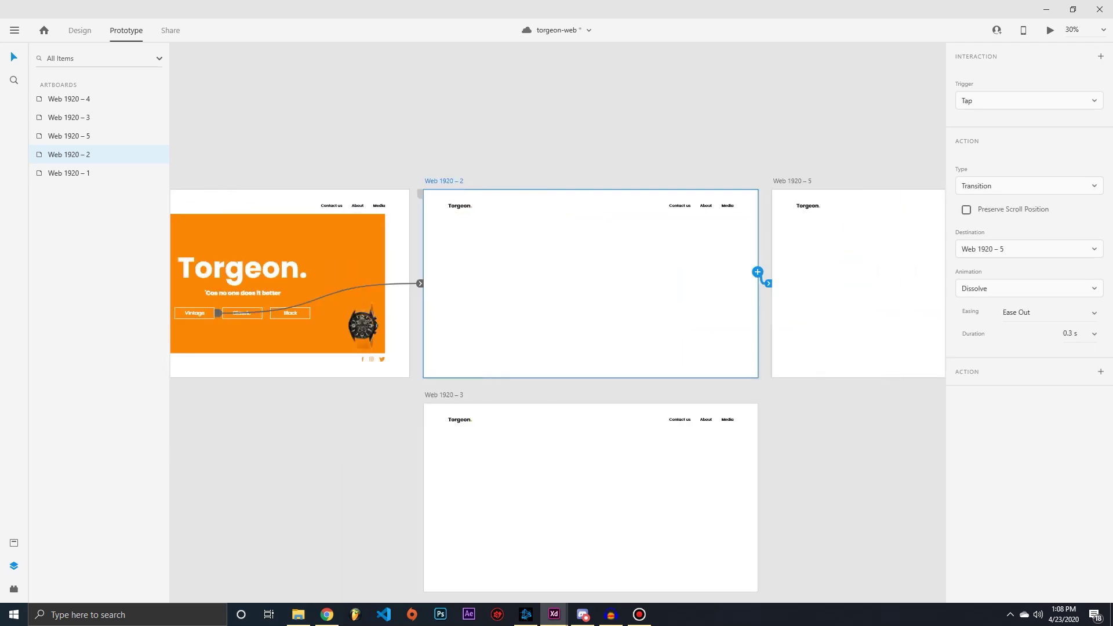
pyautogui.click(348, 368)
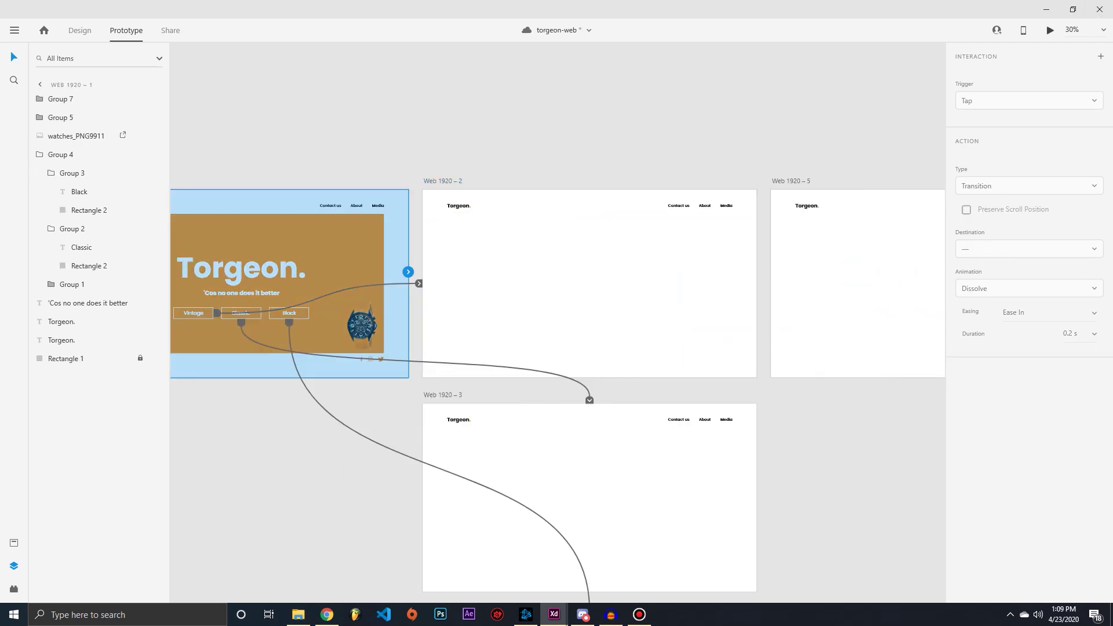
pyautogui.click(1050, 29)
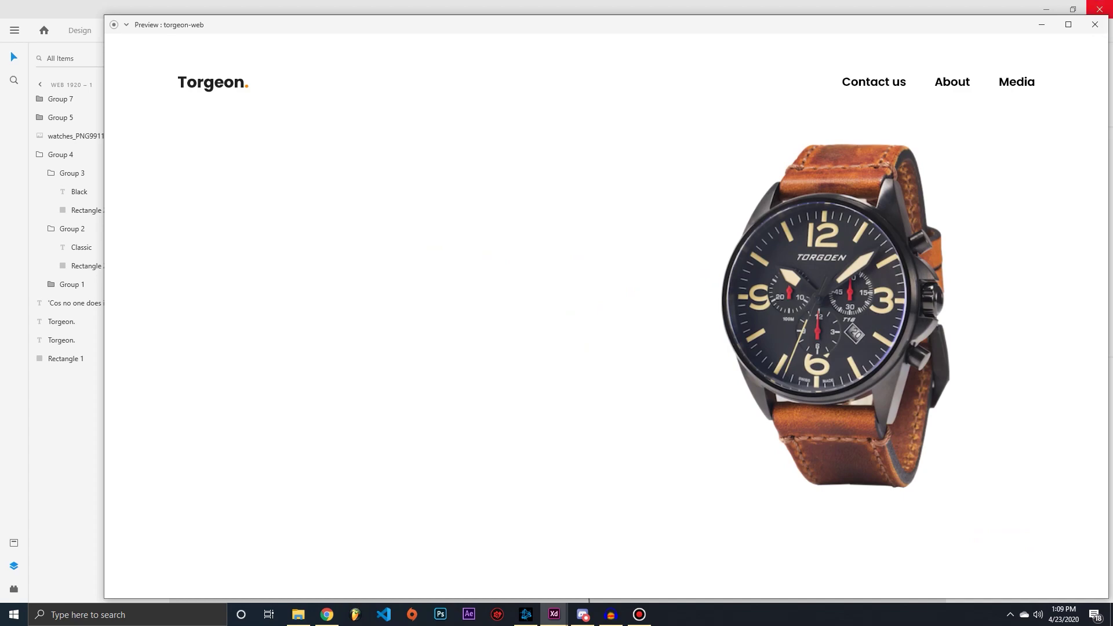
# Step: Set the Web 1920 – 2 link to Auto-Animate with Ease In-Out easing and 0.3 s duration
pyautogui.click(1096, 24)
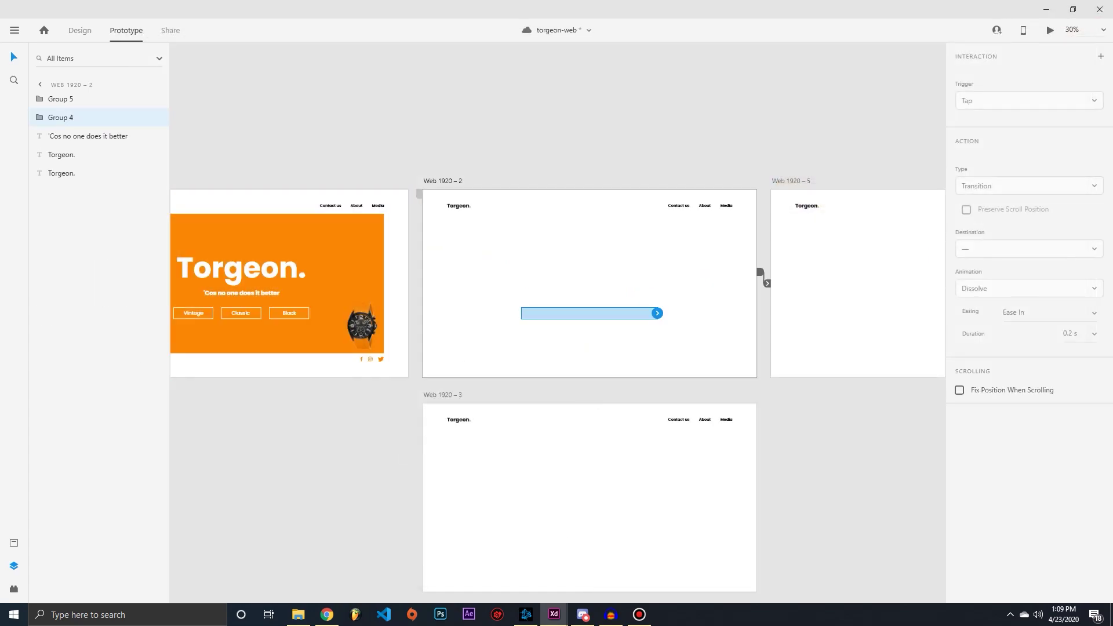
pyautogui.click(442, 181)
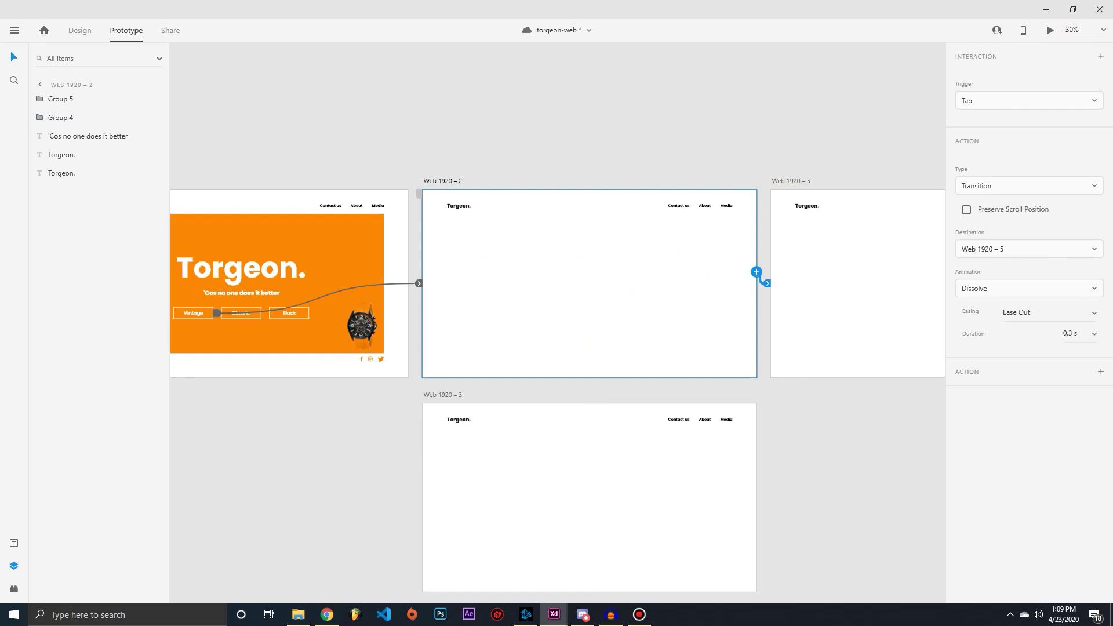
pyautogui.hscroll(5, 557, 325)
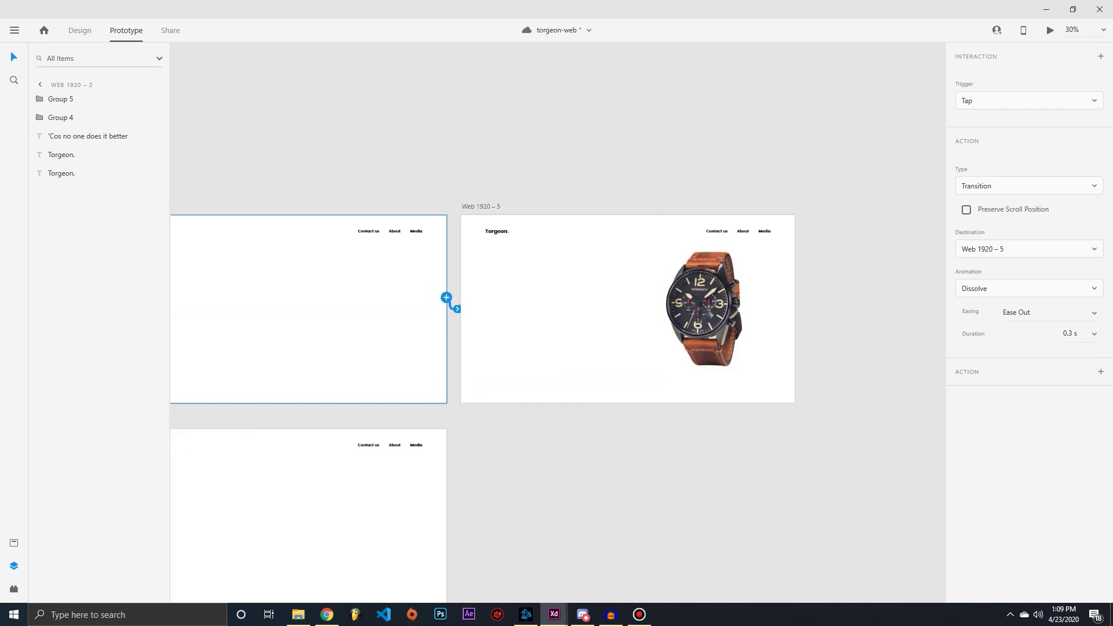
pyautogui.scroll(5, 365, 307)
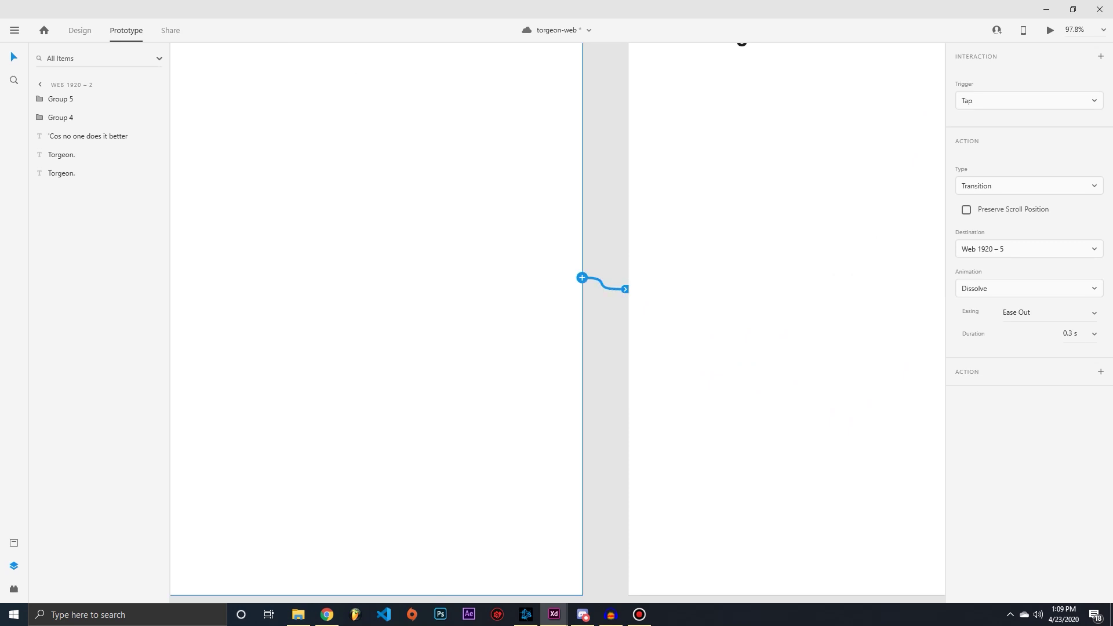
pyautogui.click(1030, 186)
pyautogui.click(983, 207)
pyautogui.scroll(-5, 847, 242)
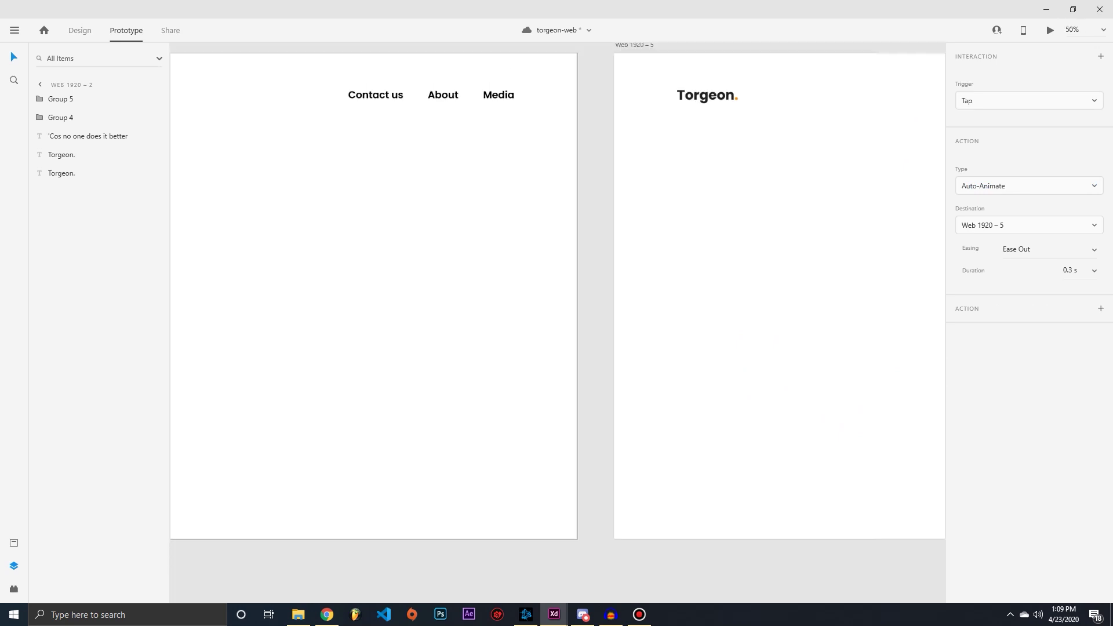
pyautogui.click(1049, 249)
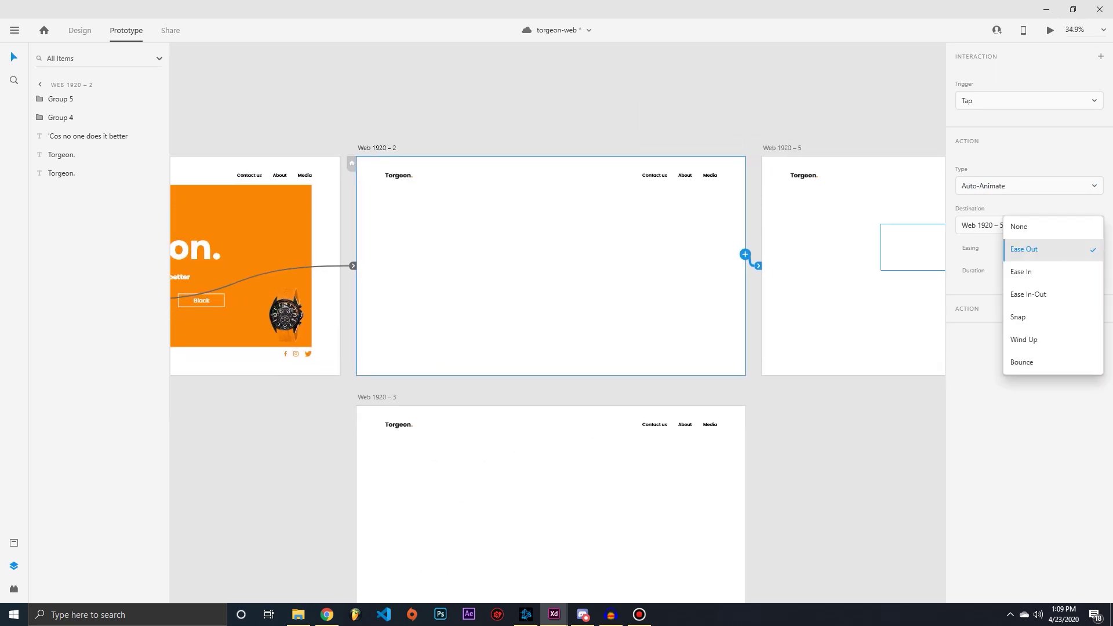
pyautogui.click(1024, 249)
pyautogui.click(1048, 249)
pyautogui.click(1029, 294)
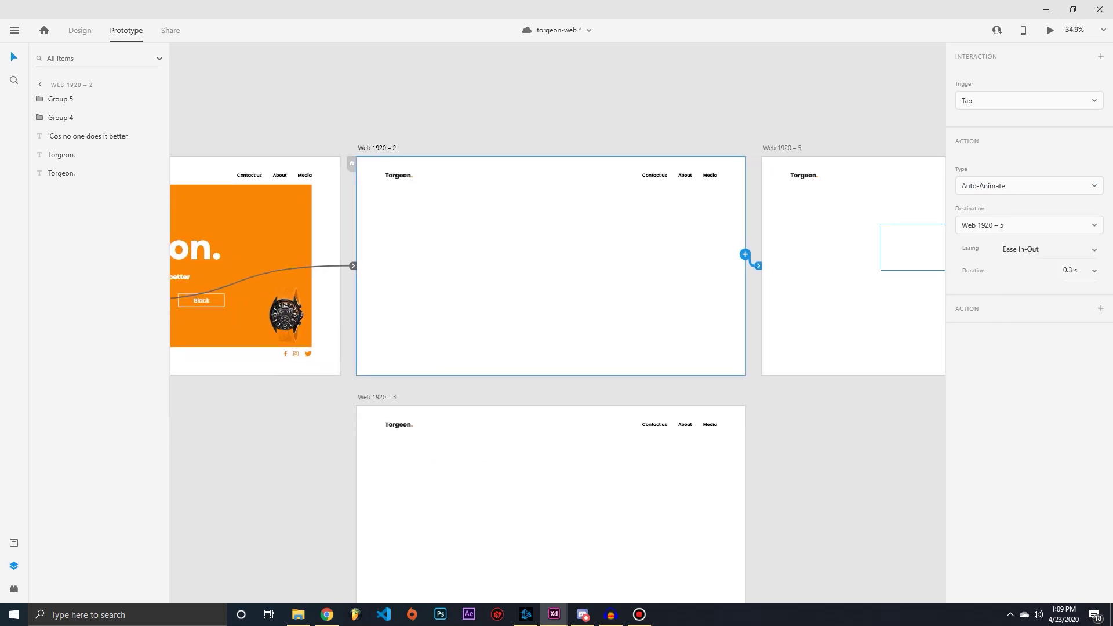
pyautogui.click(1071, 270)
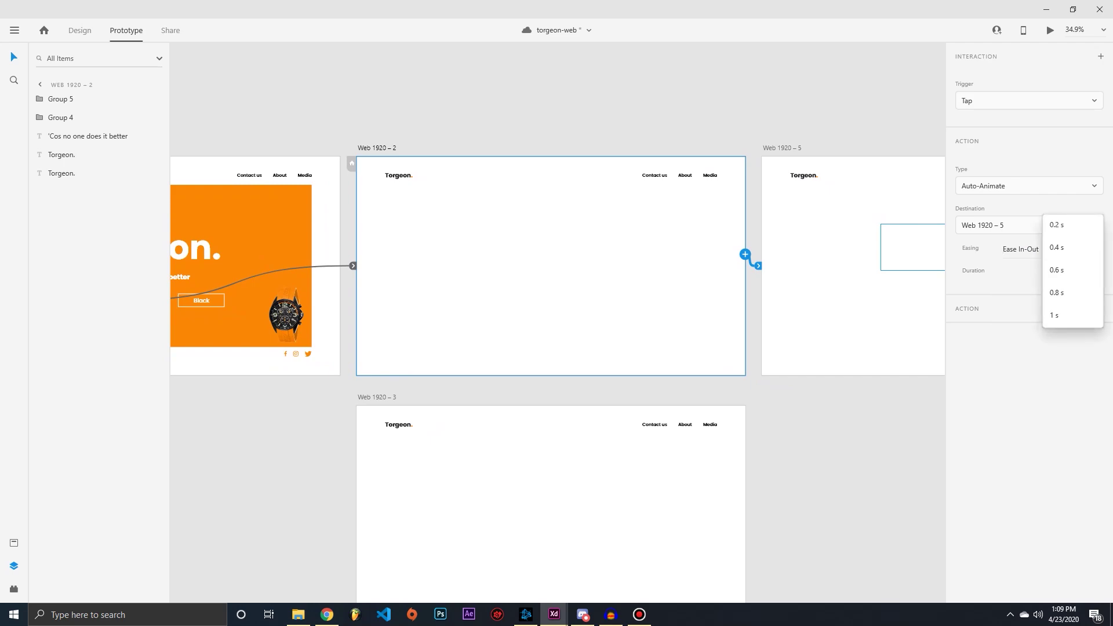
# Step: Preview the prototype again from the orange hero on Web 1920 – 1
pyautogui.press('Escape')
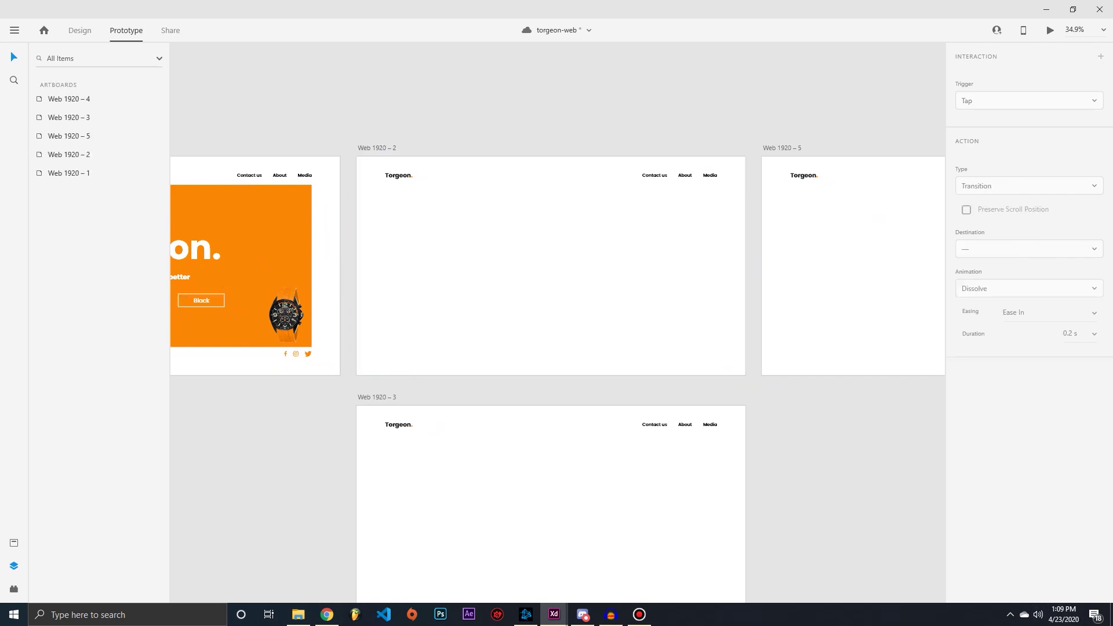
pyautogui.hscroll(-3, 557, 371)
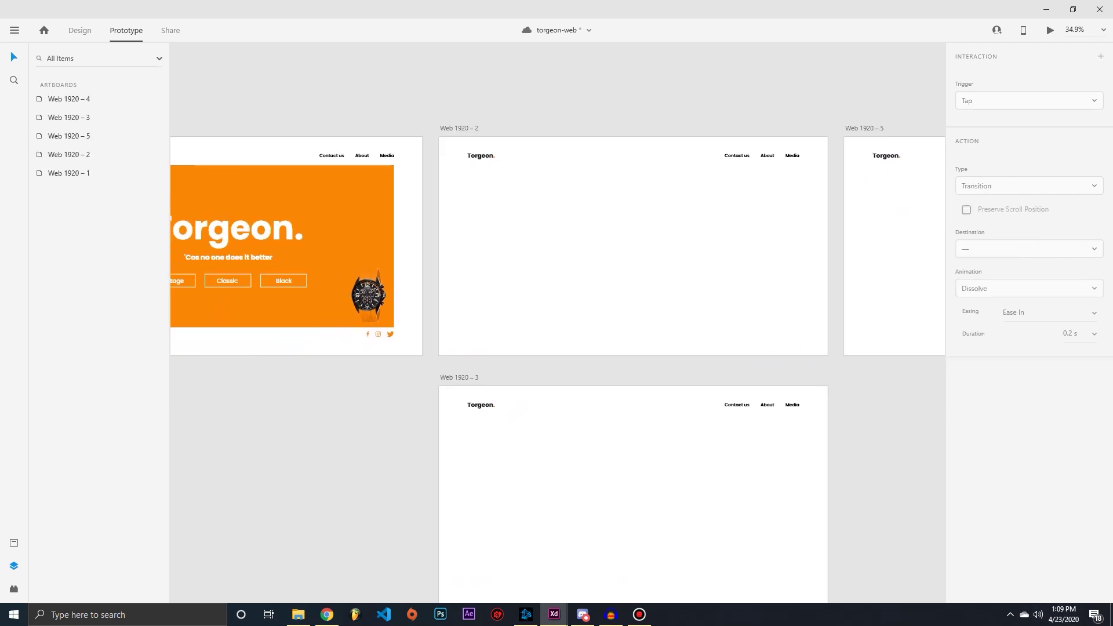
pyautogui.click(272, 307)
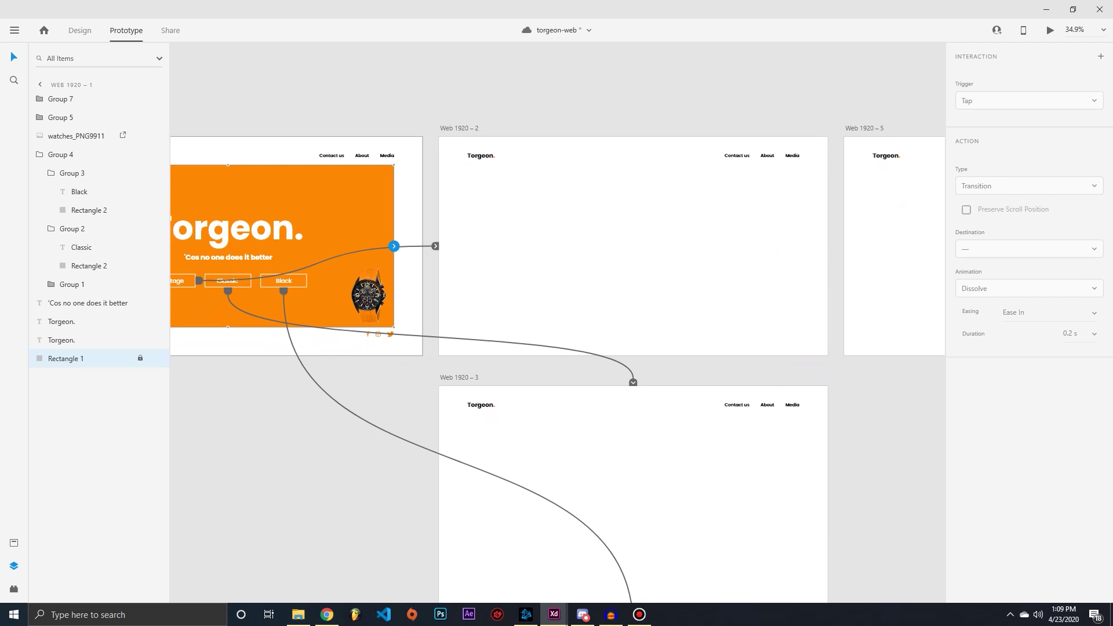
pyautogui.hotkey('ctrl', 'Return')
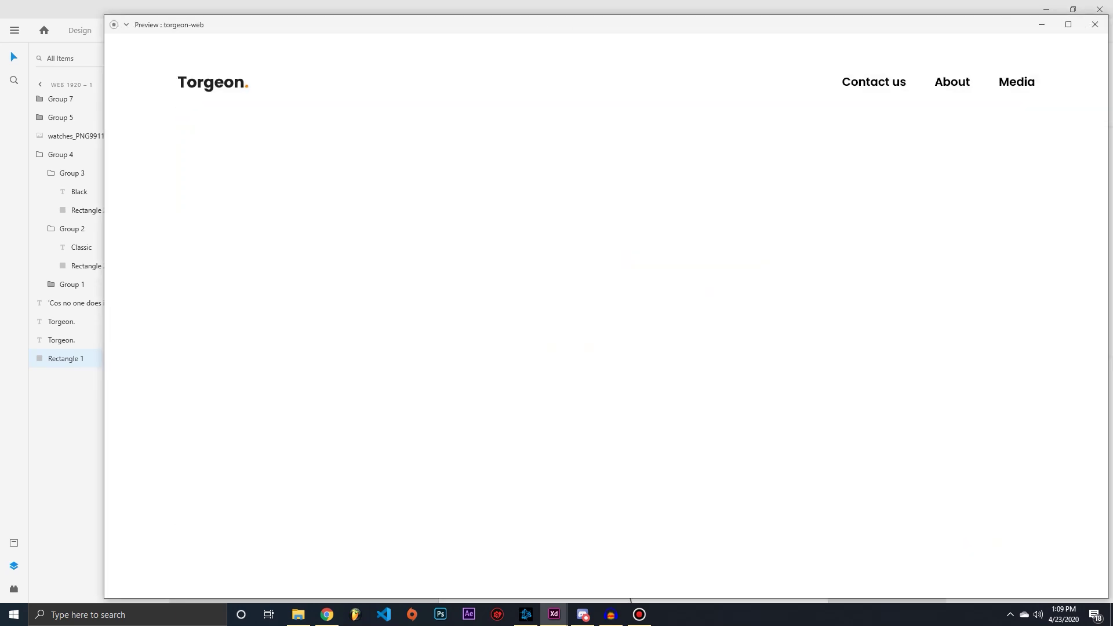
# Step: Remove the old Web 1920 – 2 link and the stray text box
pyautogui.click(1095, 24)
pyautogui.hscroll(1, 557, 372)
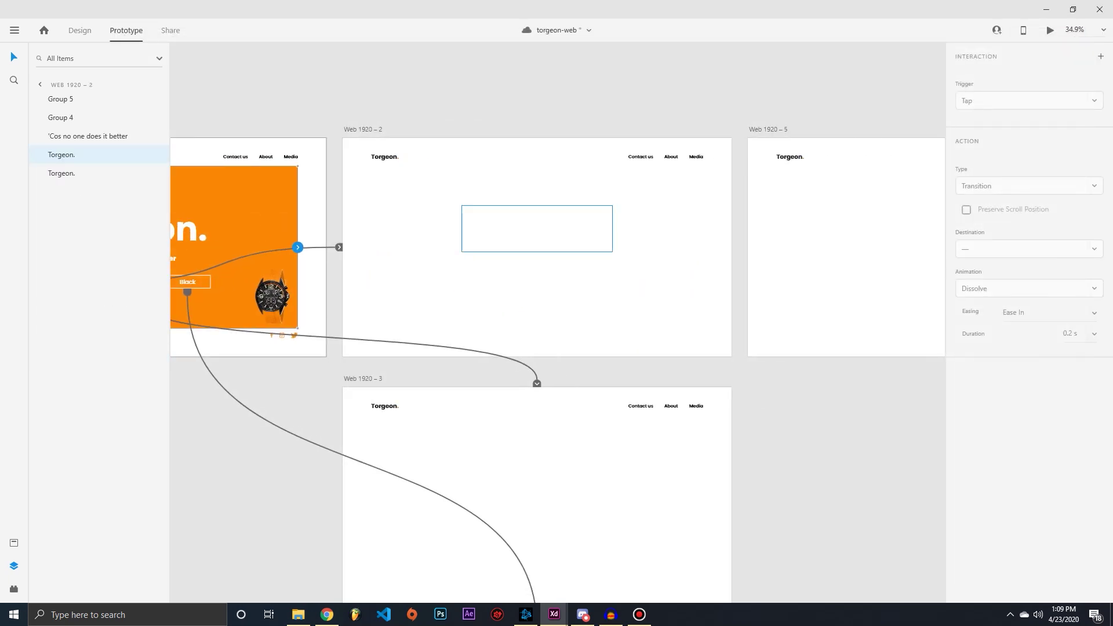
pyautogui.click(728, 238)
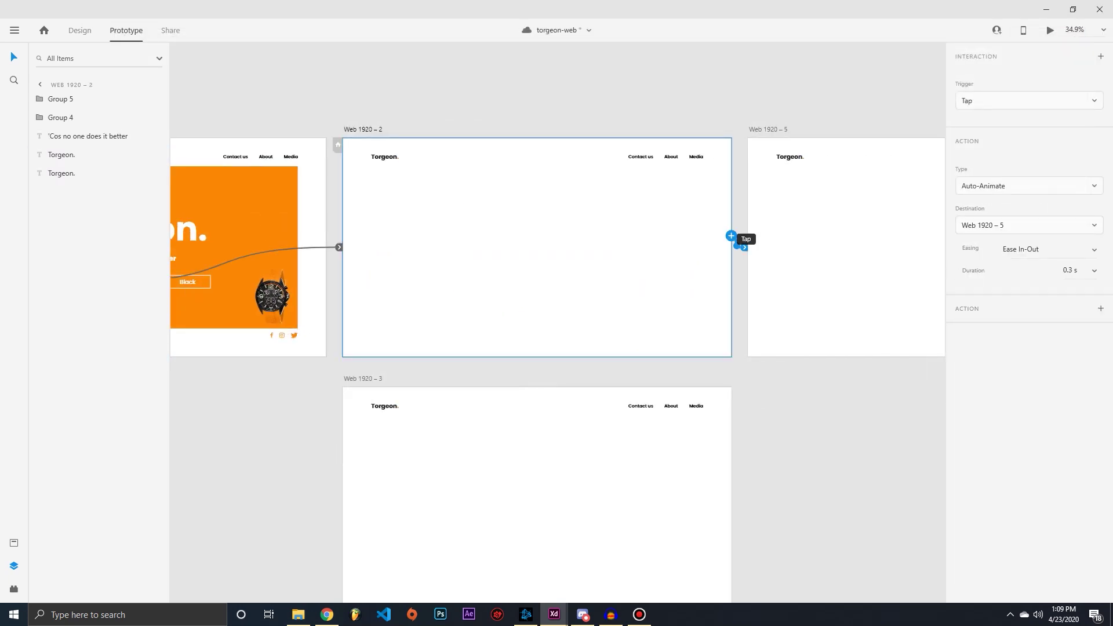
pyautogui.moveTo(744, 247); pyautogui.dragTo(696, 244)
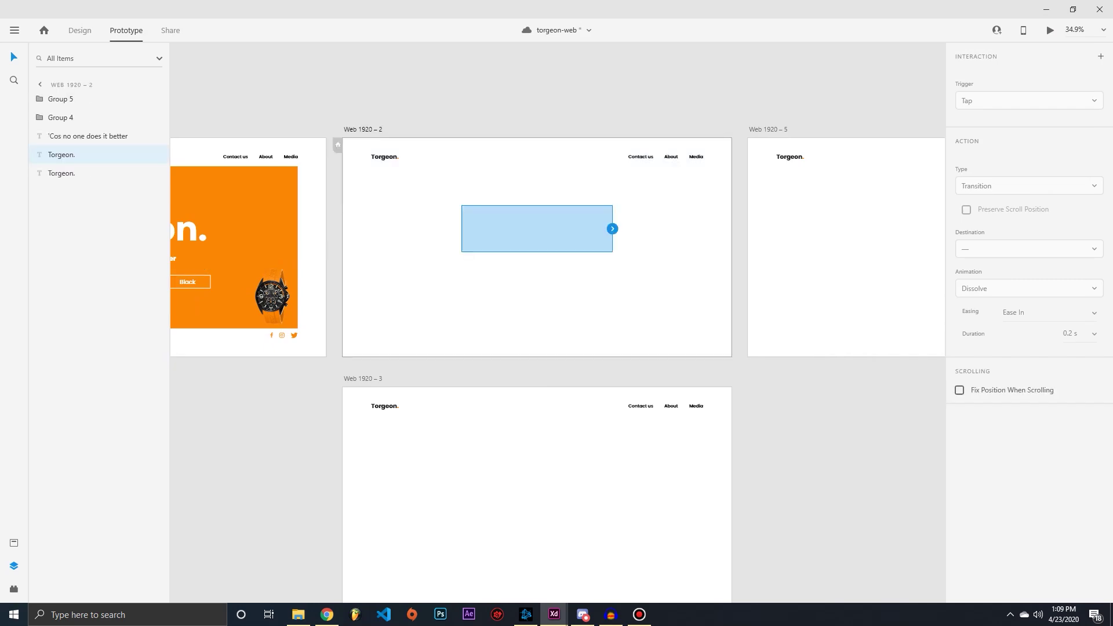
pyautogui.click(310, 347)
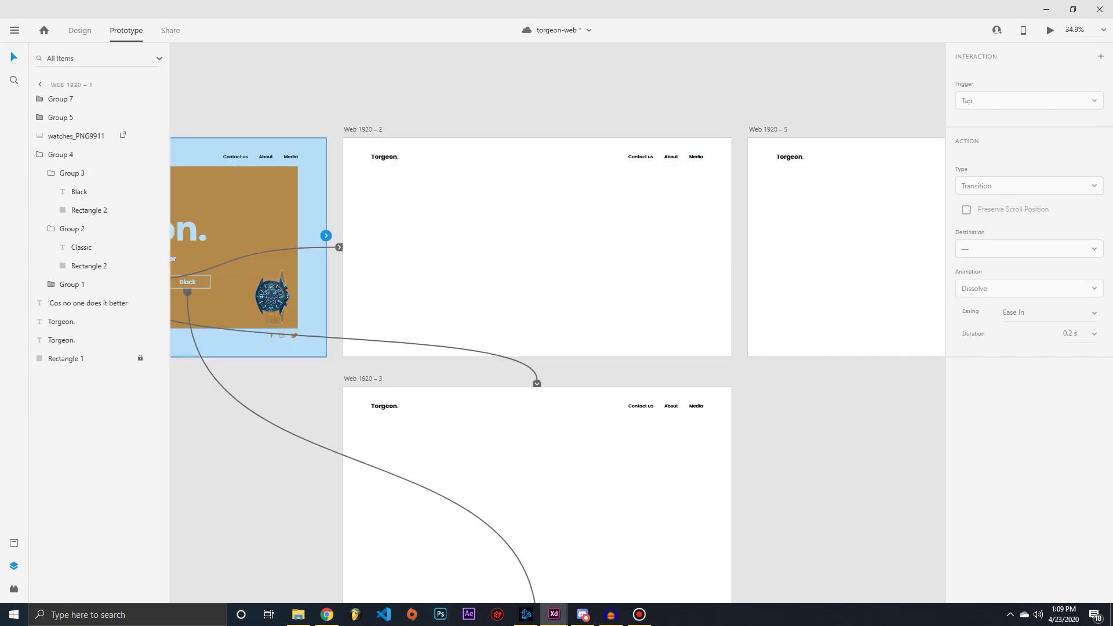
pyautogui.hscroll(-3, 407, 462)
pyautogui.click(654, 216)
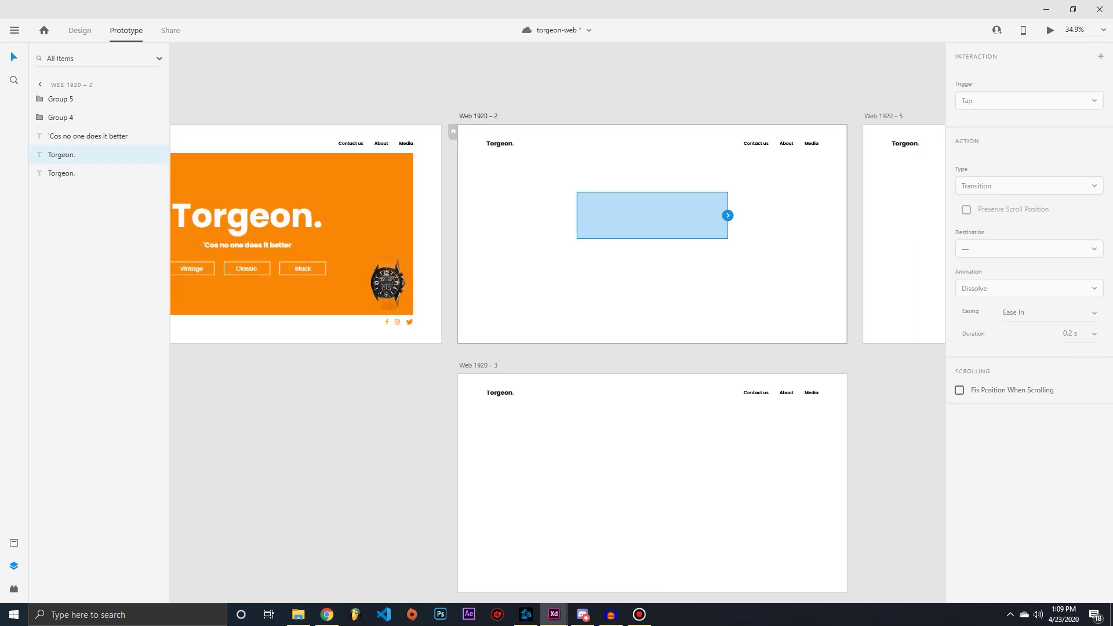
pyautogui.hscroll(4, 559, 348)
pyautogui.click(263, 167)
pyautogui.hotkey('ctrl', 'z')
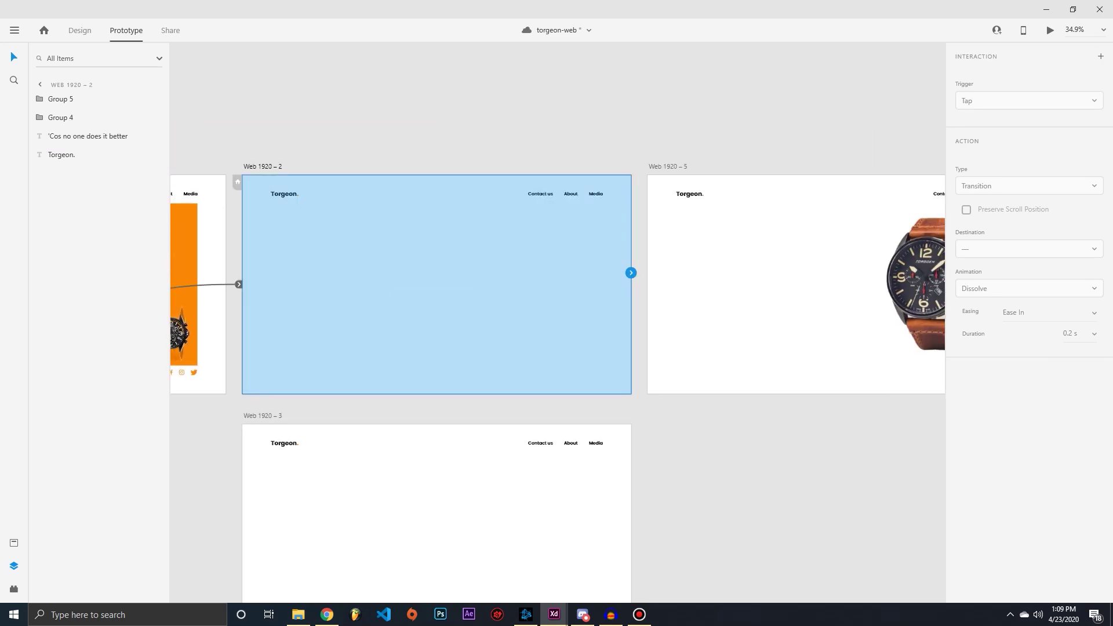
pyautogui.hotkey('ctrl', 'z')
pyautogui.hotkey('ctrl', 'z')
# Step: Relink Web 1920 – 2 to Web 1920 – 5 with a Time trigger and Auto-Animate
pyautogui.moveTo(631, 272); pyautogui.dragTo(700, 272)
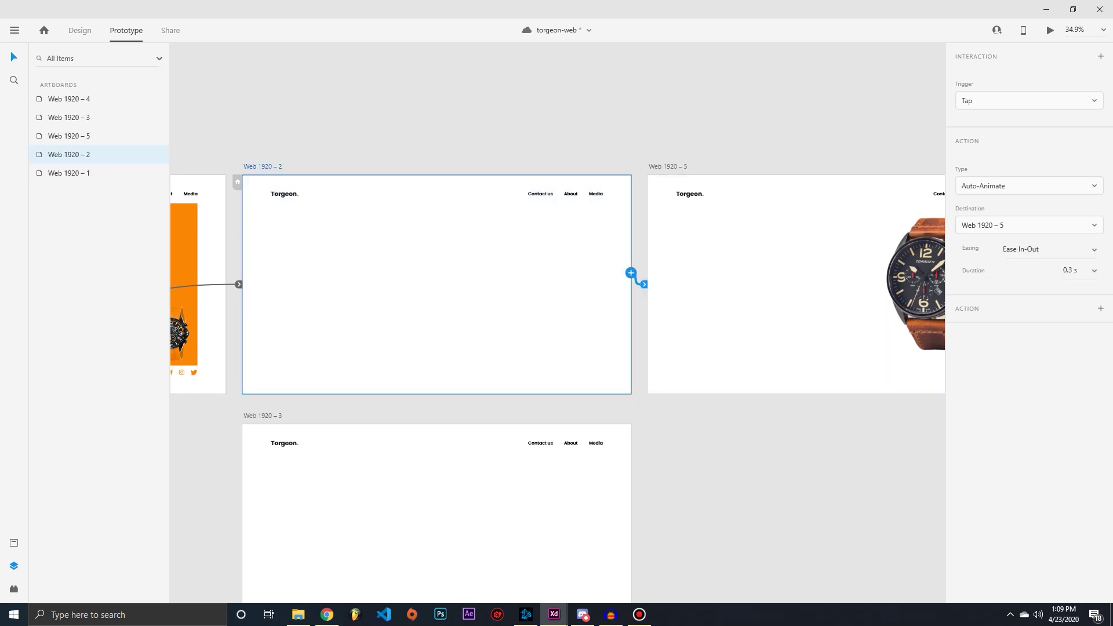
pyautogui.click(1030, 101)
pyautogui.click(969, 144)
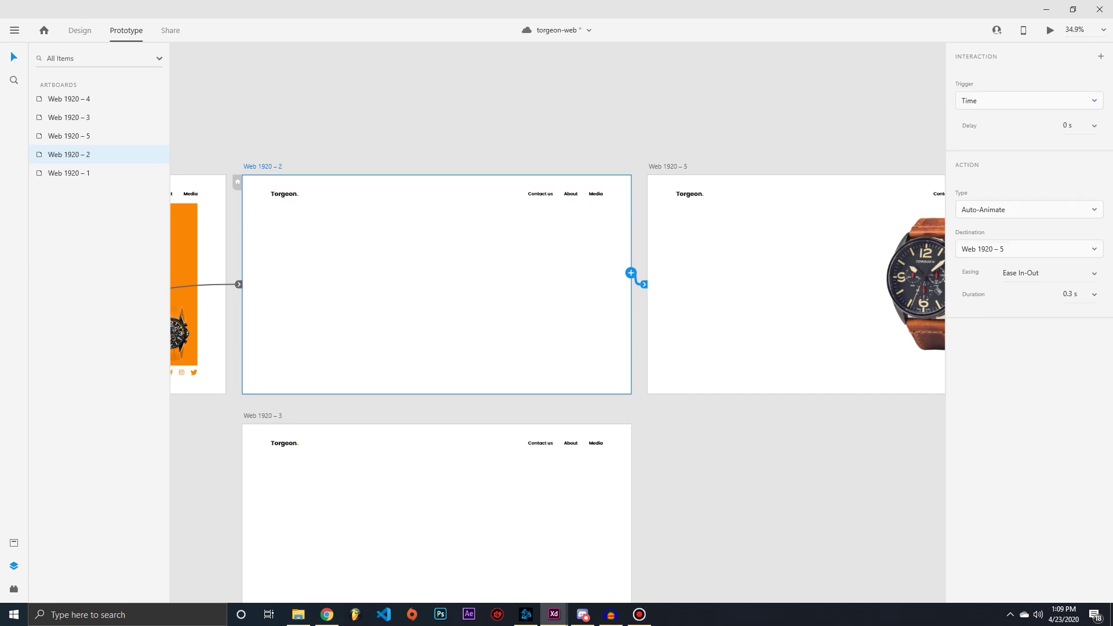
pyautogui.click(1029, 209)
pyautogui.click(986, 208)
# Step: Preview the prototype from the orange hero on the home page
pyautogui.hscroll(-3, 557, 319)
pyautogui.scroll(-1, 557, 319)
pyautogui.hscroll(-1, 557, 319)
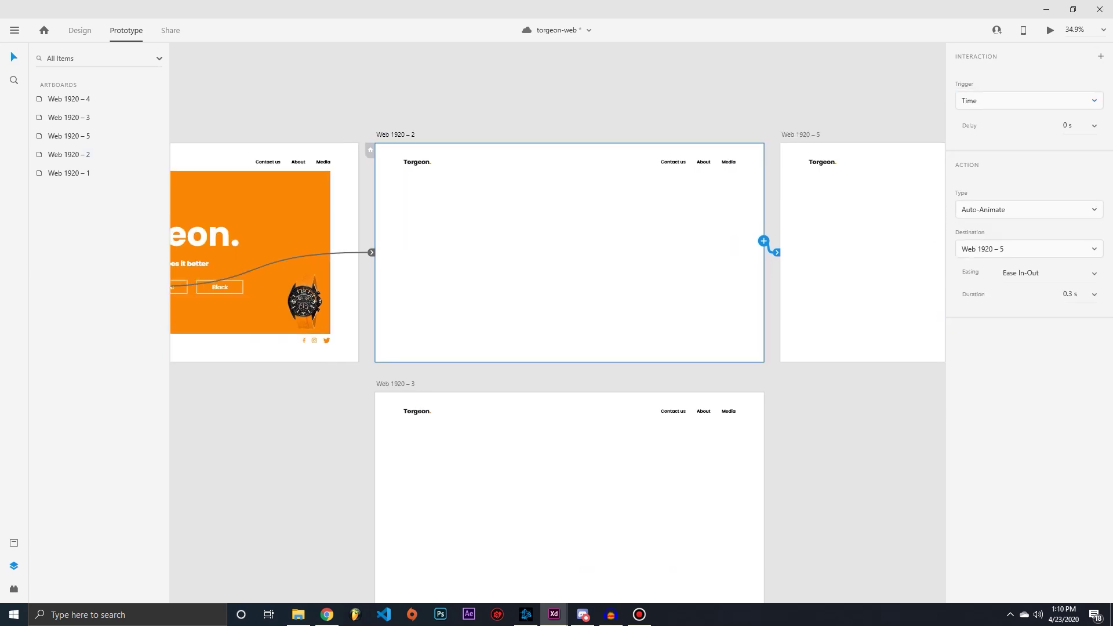
pyautogui.click(250, 313)
pyautogui.hotkey('ctrl', 'Return')
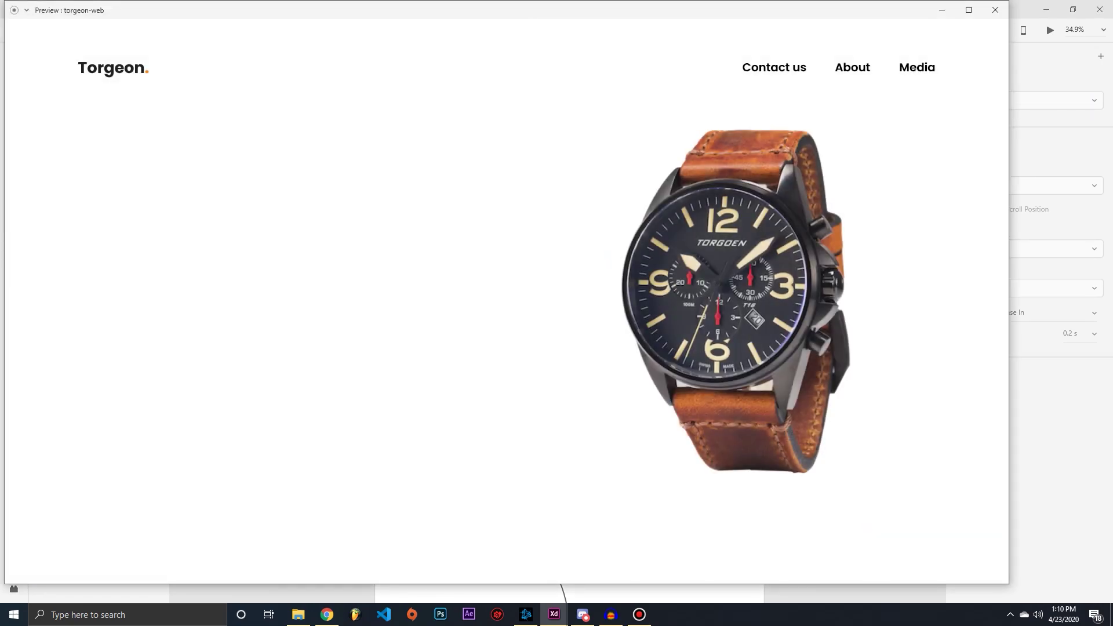
# Step: Move the watch image off Web 1920 – 5, past its right edge
pyautogui.click(995, 10)
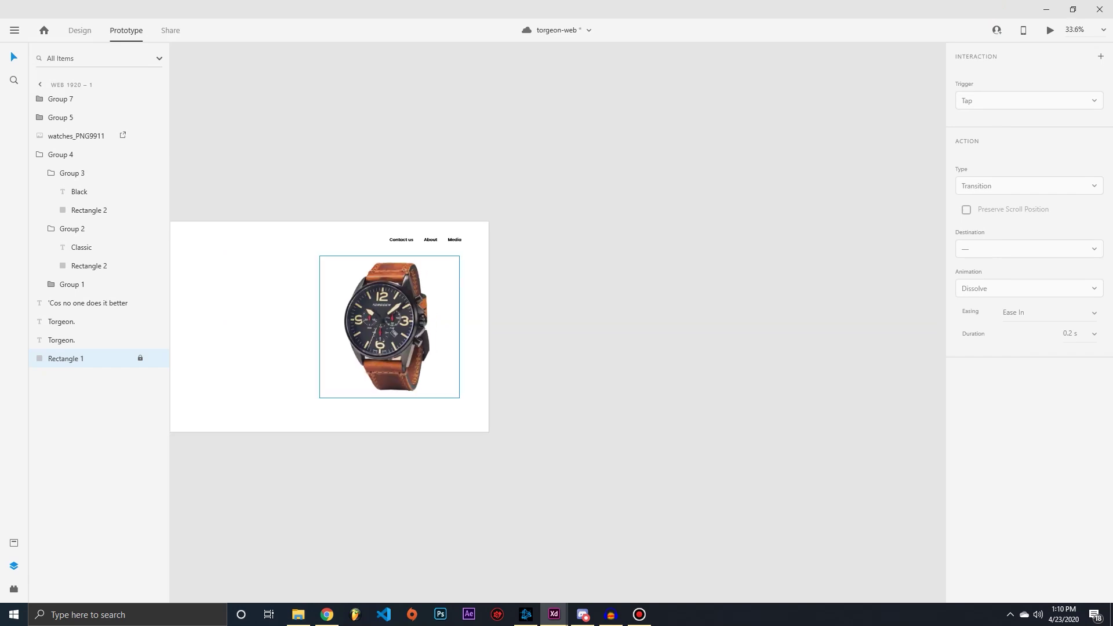
pyautogui.click(392, 336)
pyautogui.moveTo(392, 337); pyautogui.dragTo(529, 333)
pyautogui.hscroll(-5, 557, 325)
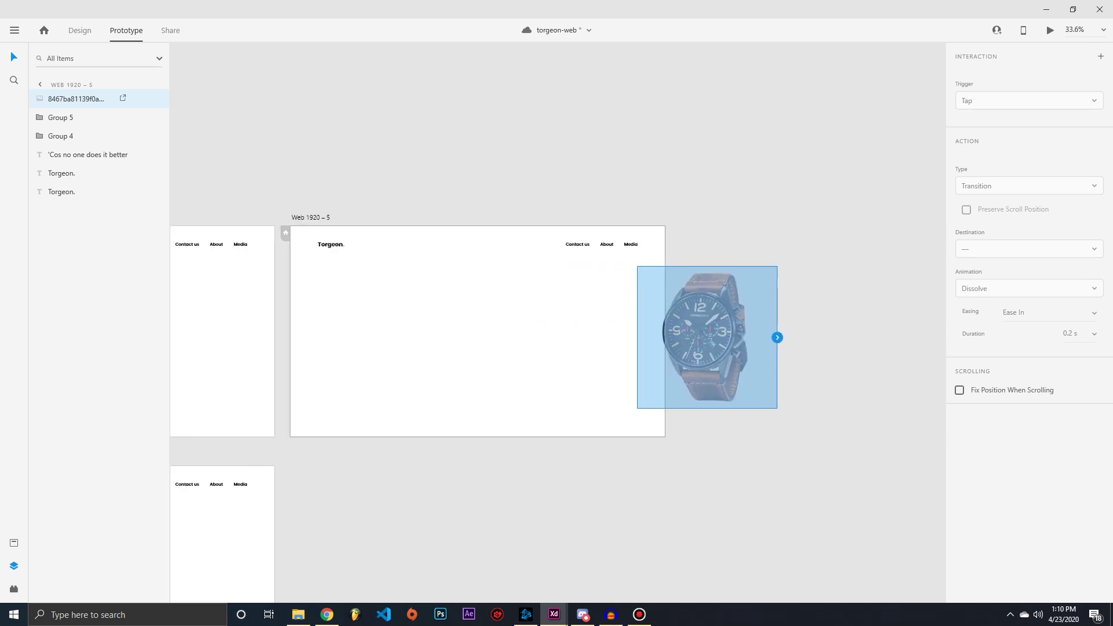
pyautogui.moveTo(743, 302)
pyautogui.mouseDown()
pyautogui.moveTo(766, 311)
pyautogui.moveTo(747, 312)
pyautogui.mouseUp()
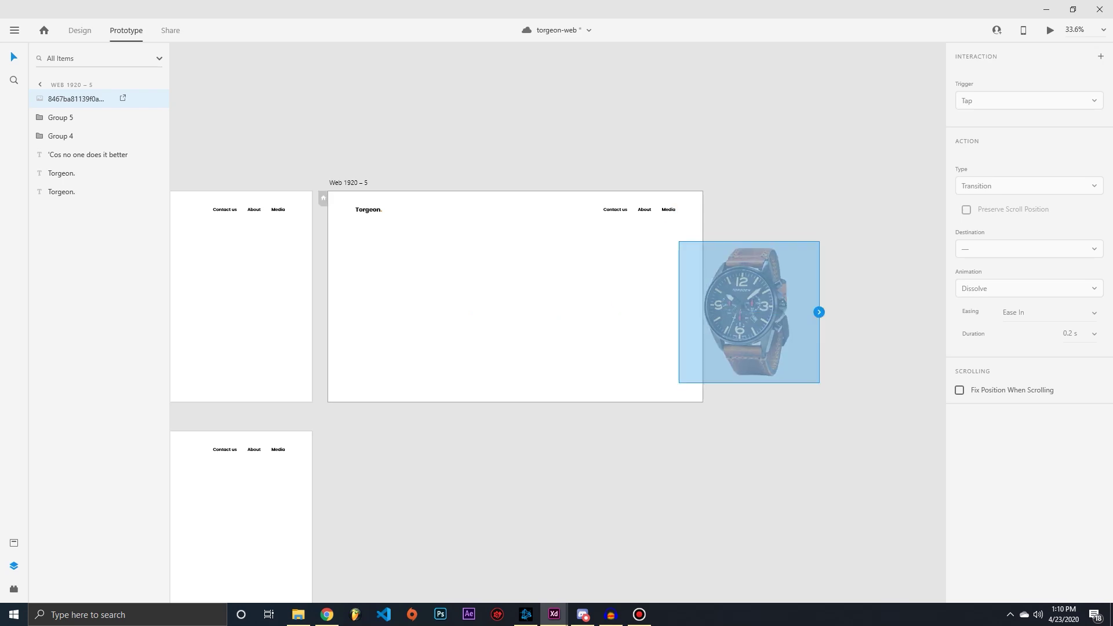
pyautogui.press('Delete')
# Step: Duplicate the page as Web 1920 – 6 and space it beside Web 1920 – 5
pyautogui.scroll(-4, 441, 324)
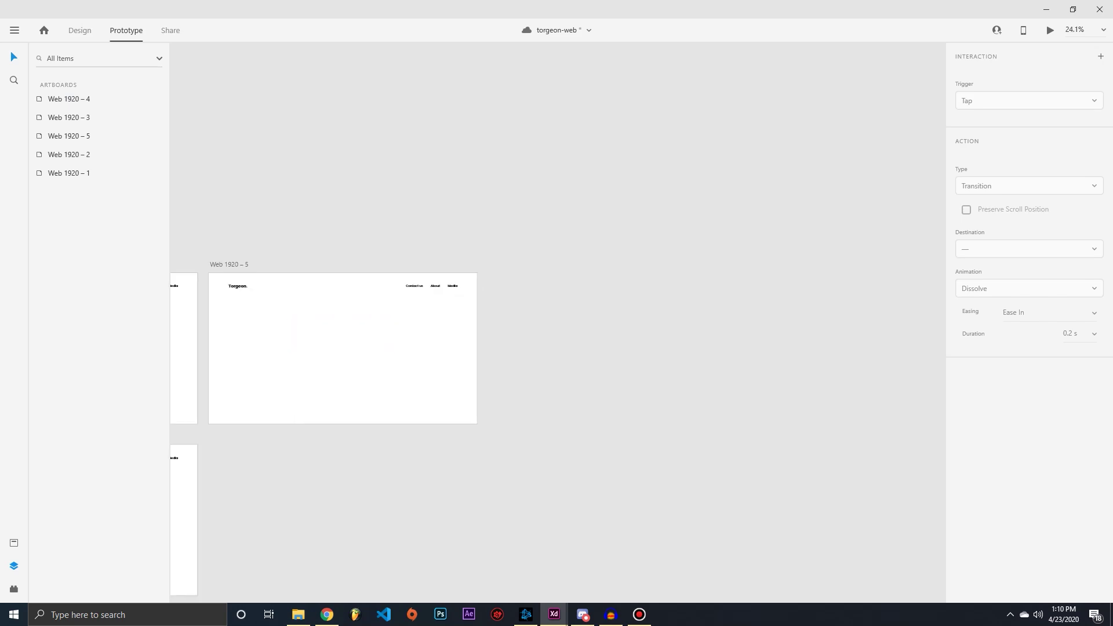
pyautogui.hotkey('ctrl', 'd')
pyautogui.moveTo(627, 348); pyautogui.dragTo(621, 348)
# Step: Place the watch photo on the right side of Web 1920–6
pyautogui.click(622, 373)
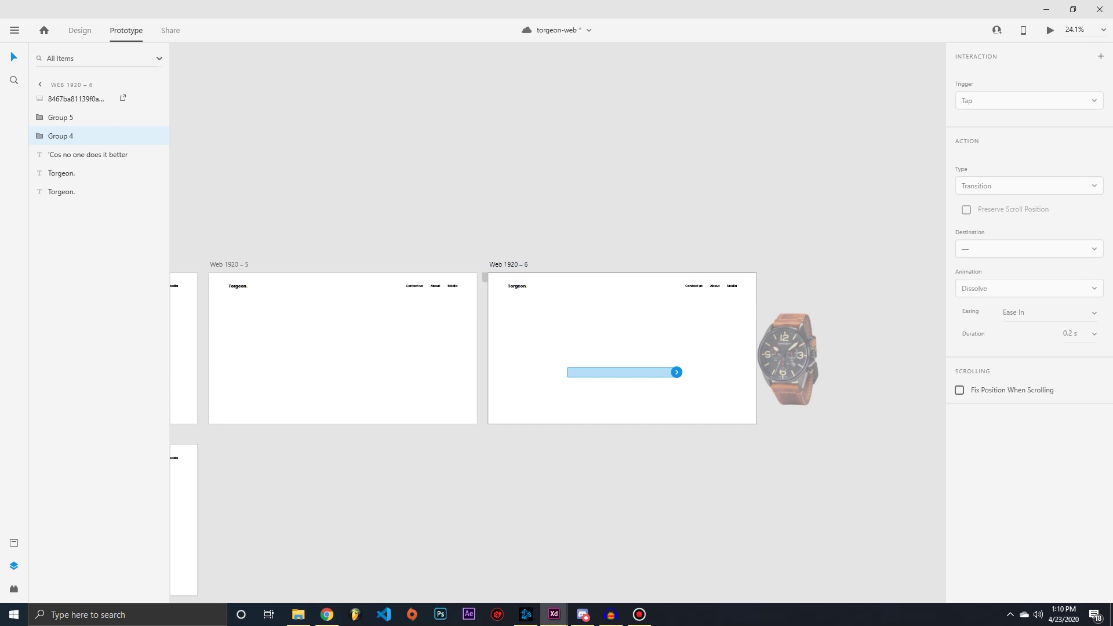
pyautogui.moveTo(789, 360); pyautogui.dragTo(740, 360)
pyautogui.click(740, 360)
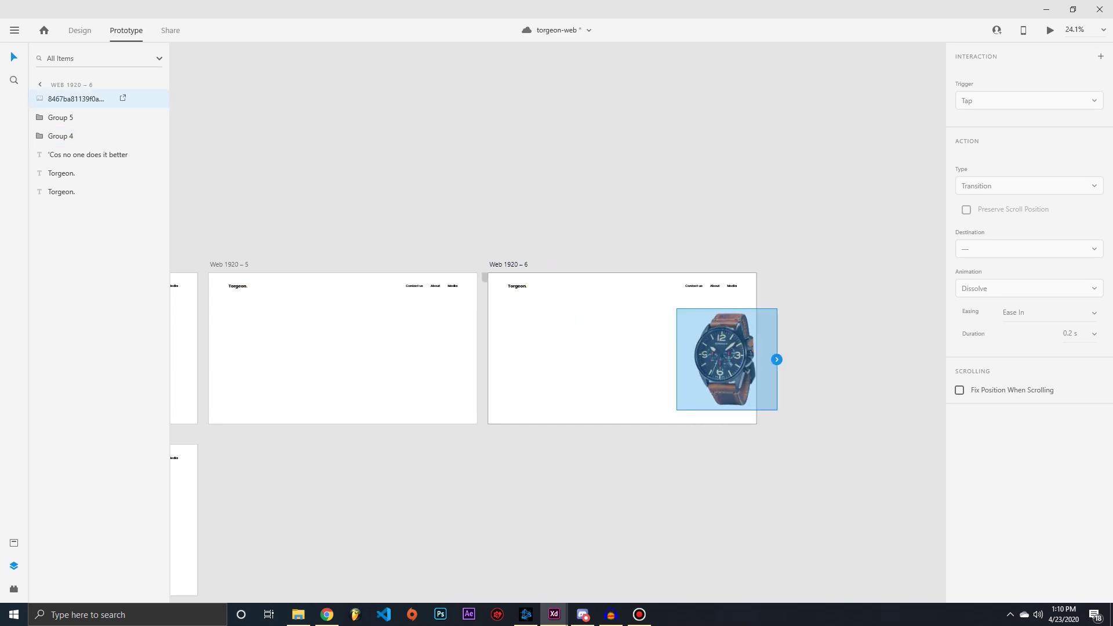
# Step: Wire Web 1920–5 to Web 1920–6 with a time-triggered auto-animate
pyautogui.click(345, 335)
pyautogui.hscroll(-5, 557, 331)
pyautogui.click(406, 348)
pyautogui.click(684, 377)
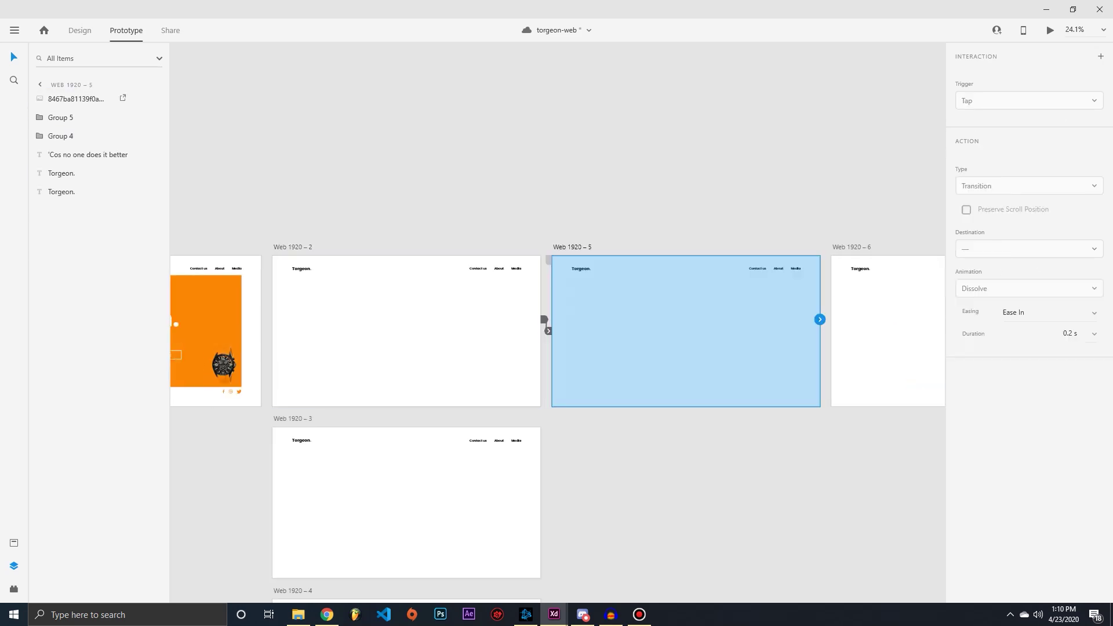
pyautogui.moveTo(621, 293); pyautogui.dragTo(751, 368)
pyautogui.click(685, 383)
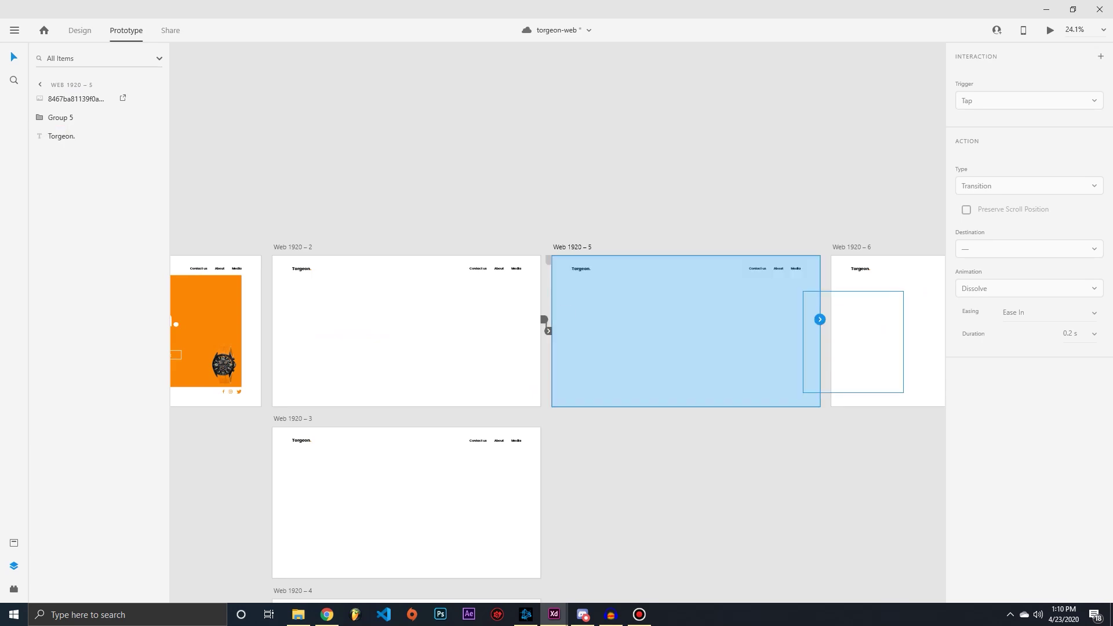
pyautogui.click(916, 371)
pyautogui.hscroll(4, 557, 337)
pyautogui.click(545, 348)
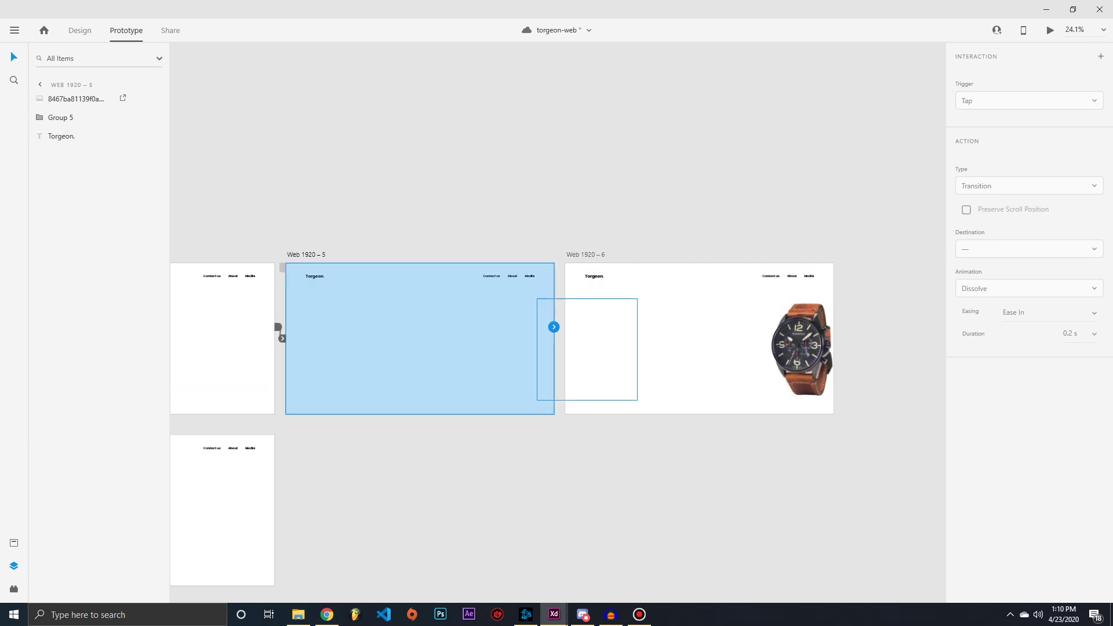
pyautogui.click(587, 348)
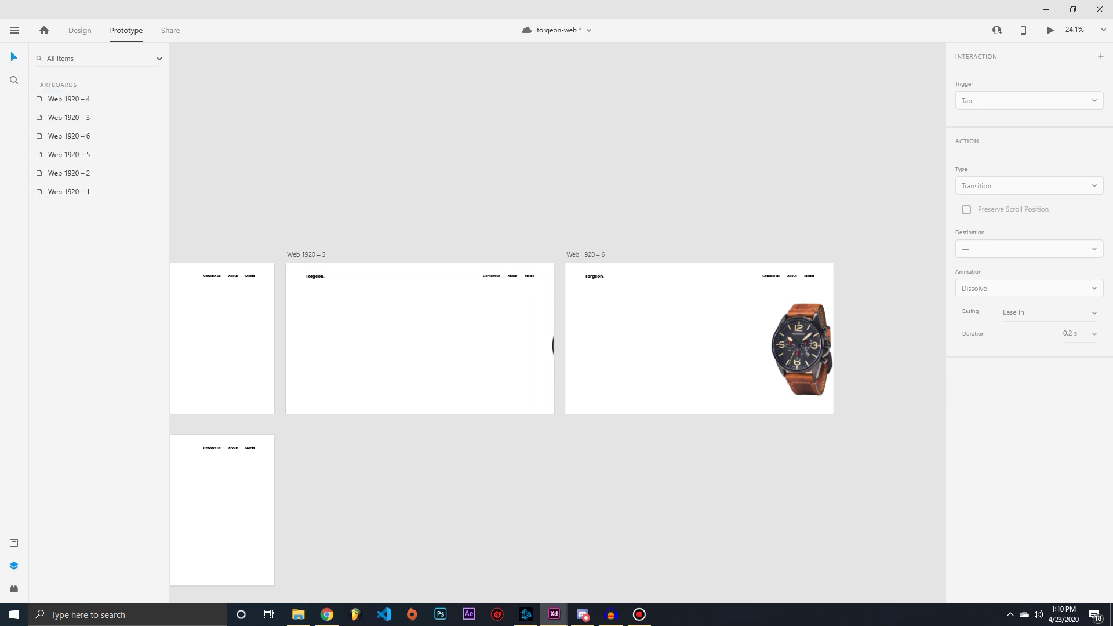
pyautogui.click(545, 348)
pyautogui.hscroll(-5, 558, 322)
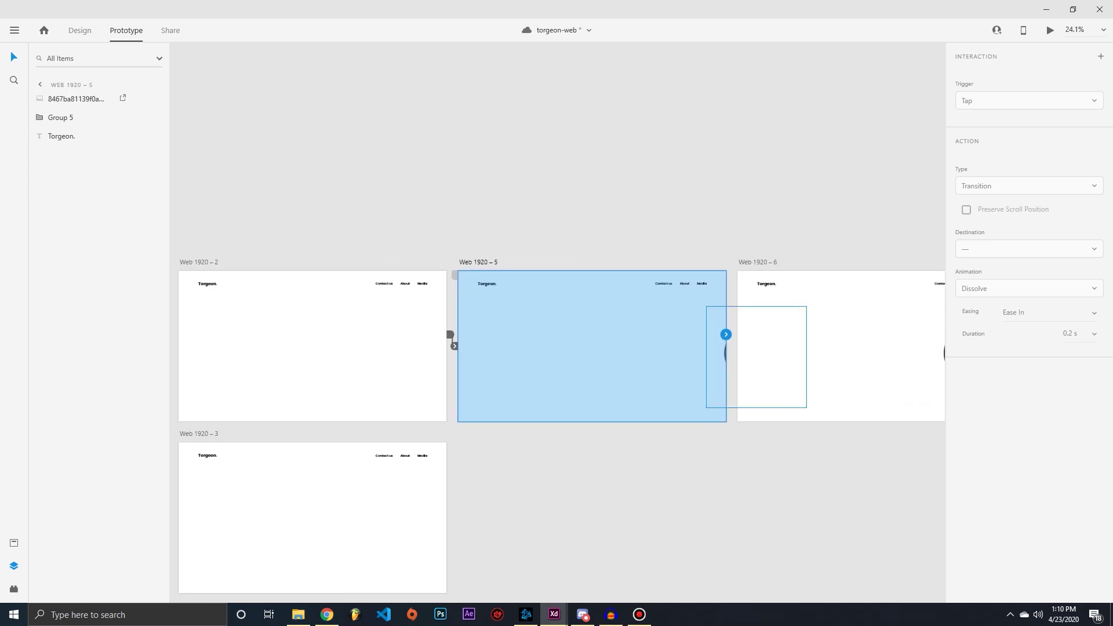
pyautogui.moveTo(726, 335); pyautogui.dragTo(830, 316)
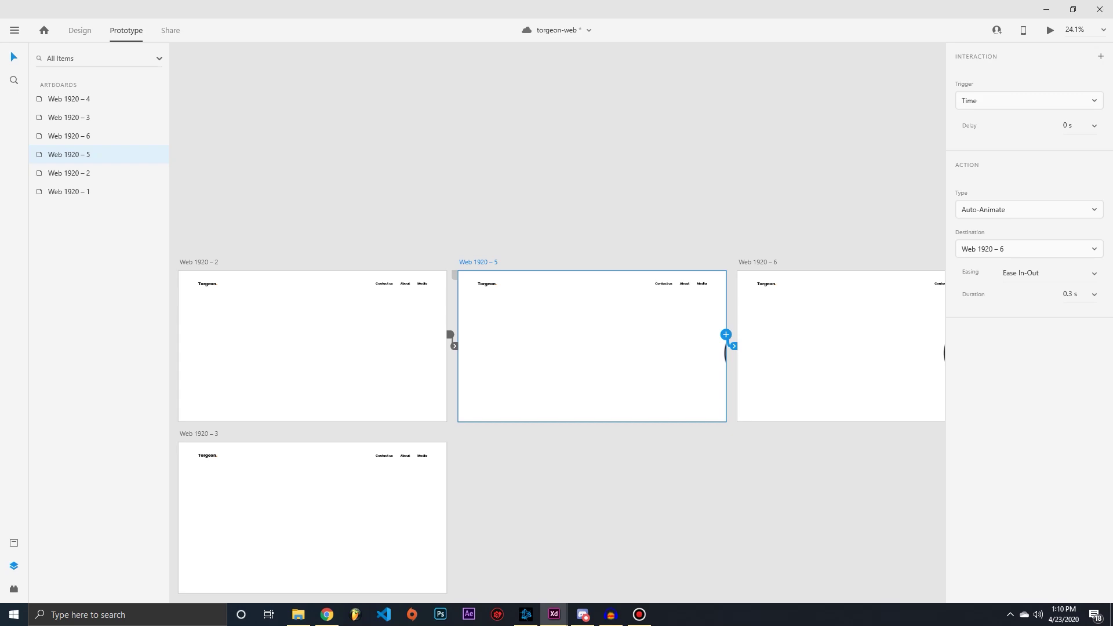
# Step: Preview the prototype from the Torgeon. home page, then close it
pyautogui.click(313, 348)
pyautogui.hscroll(-6, 557, 348)
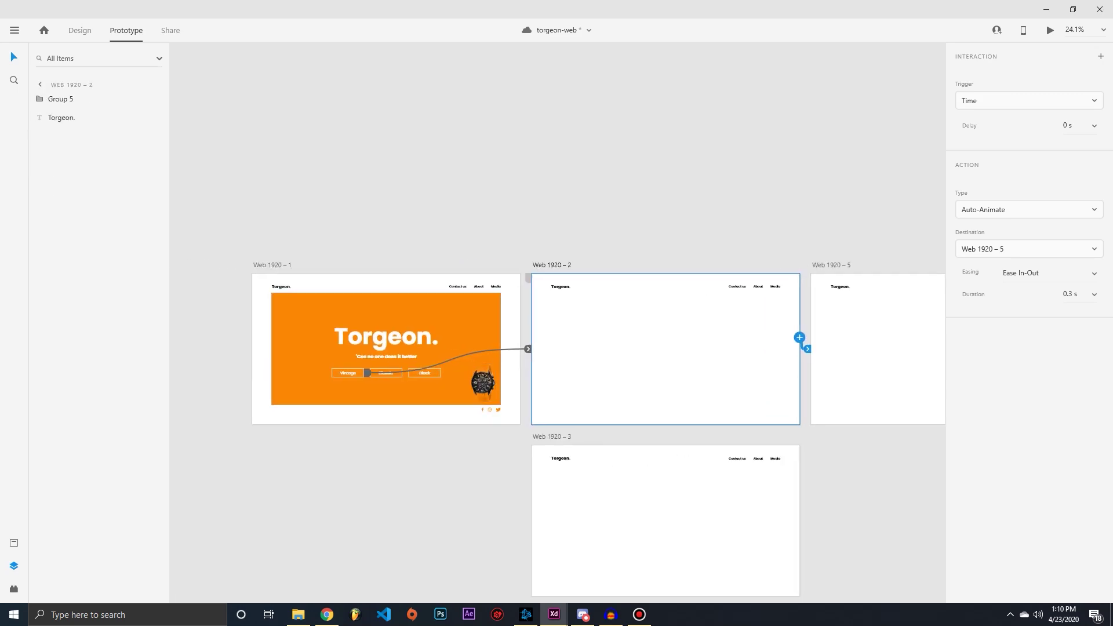
pyautogui.click(386, 336)
pyautogui.hotkey('ctrl', 'Return')
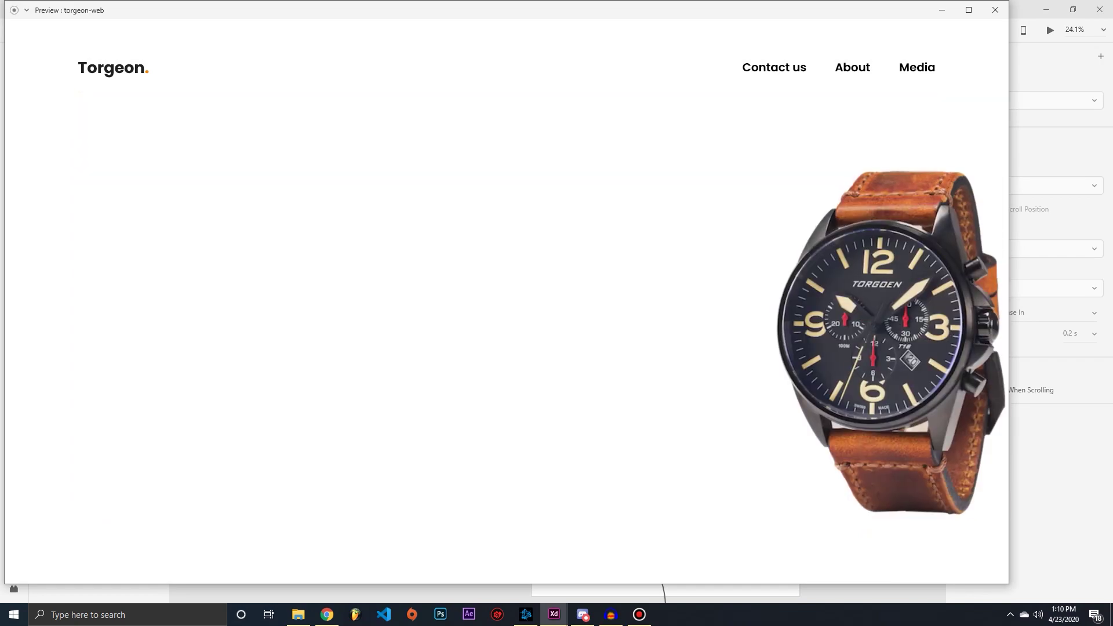
pyautogui.click(995, 10)
# Step: Set the Web 1920–5 to Web 1920–6 animation duration to 0.2 s
pyautogui.hscroll(5, 557, 348)
pyautogui.click(284, 267)
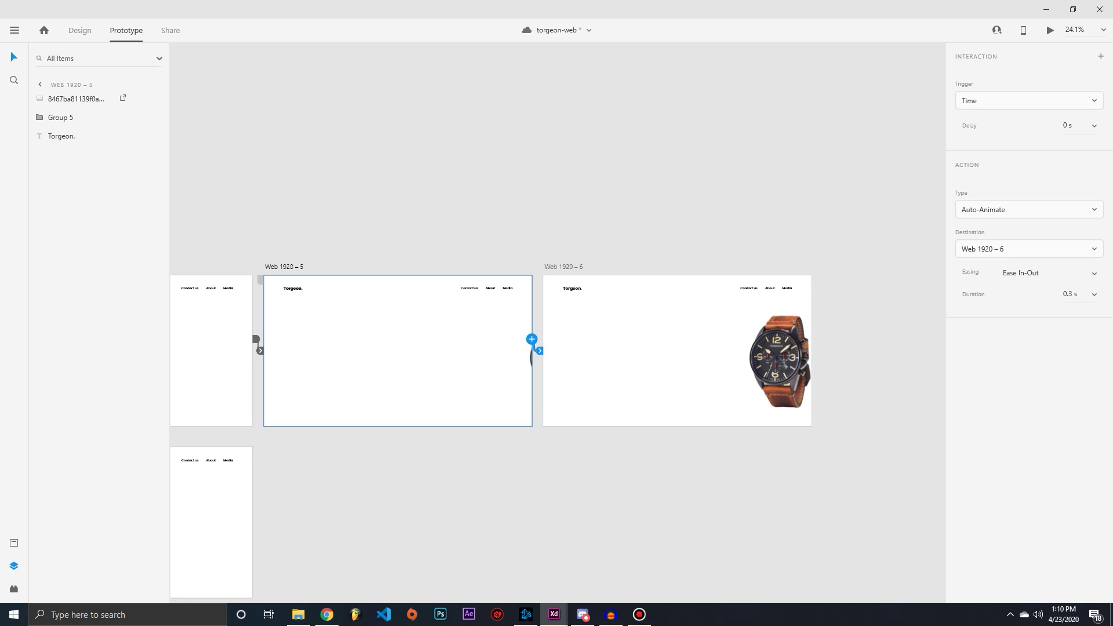
pyautogui.click(1094, 294)
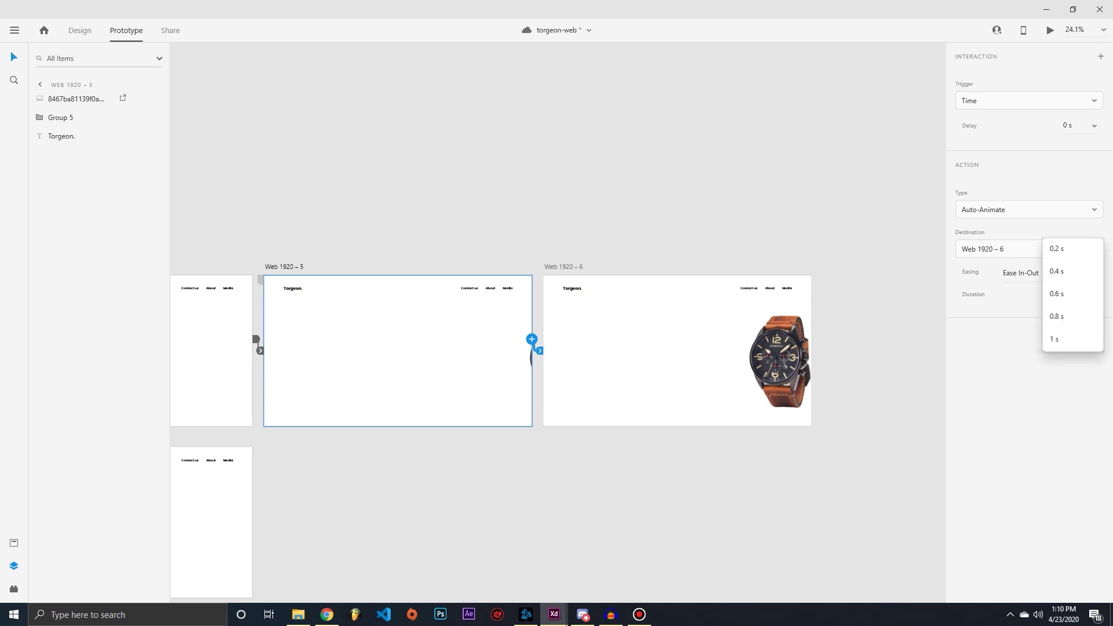
pyautogui.click(1067, 249)
pyautogui.hscroll(-3, 557, 348)
pyautogui.hscroll(-5, 556, 325)
pyautogui.scroll(-1, 556, 325)
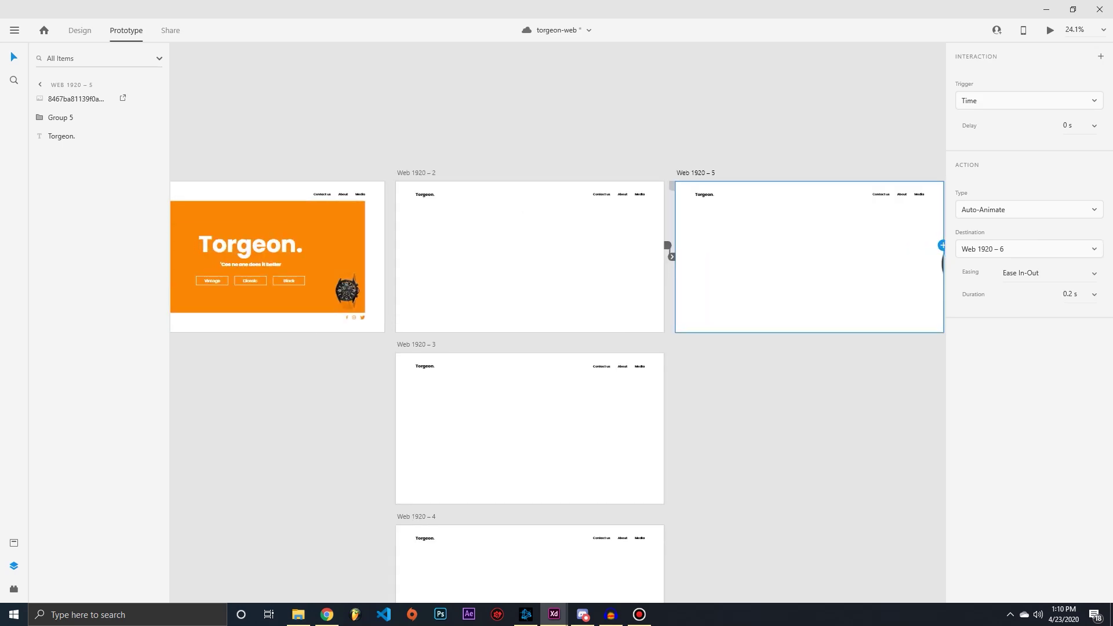
pyautogui.click(522, 261)
# Step: Preview the current prototype and close it
pyautogui.hotkey('ctrl', 'Return')
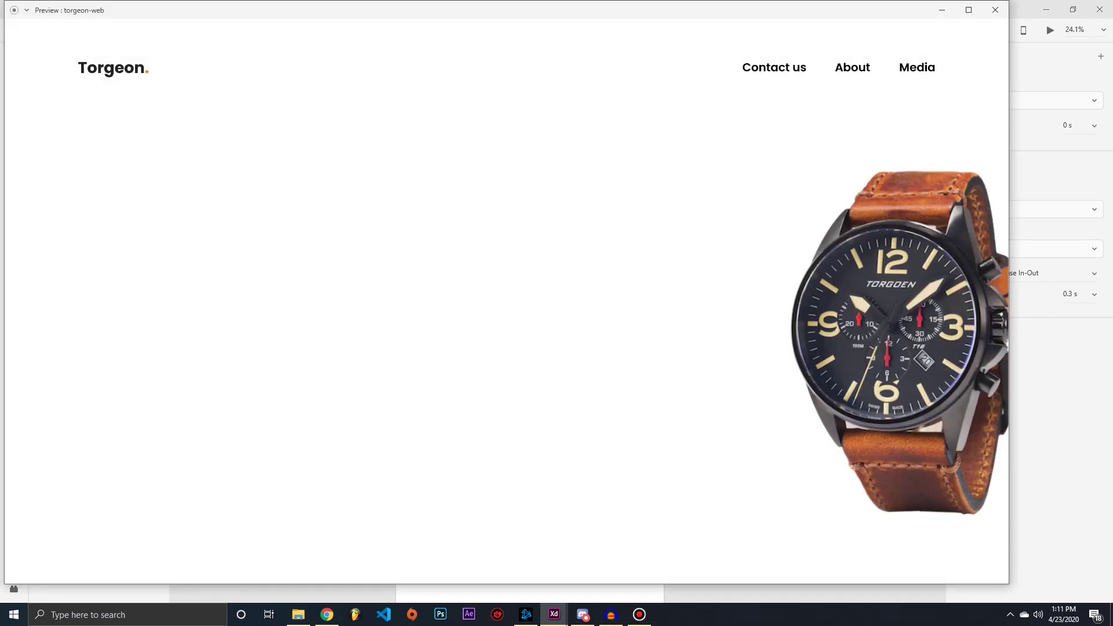
pyautogui.click(995, 9)
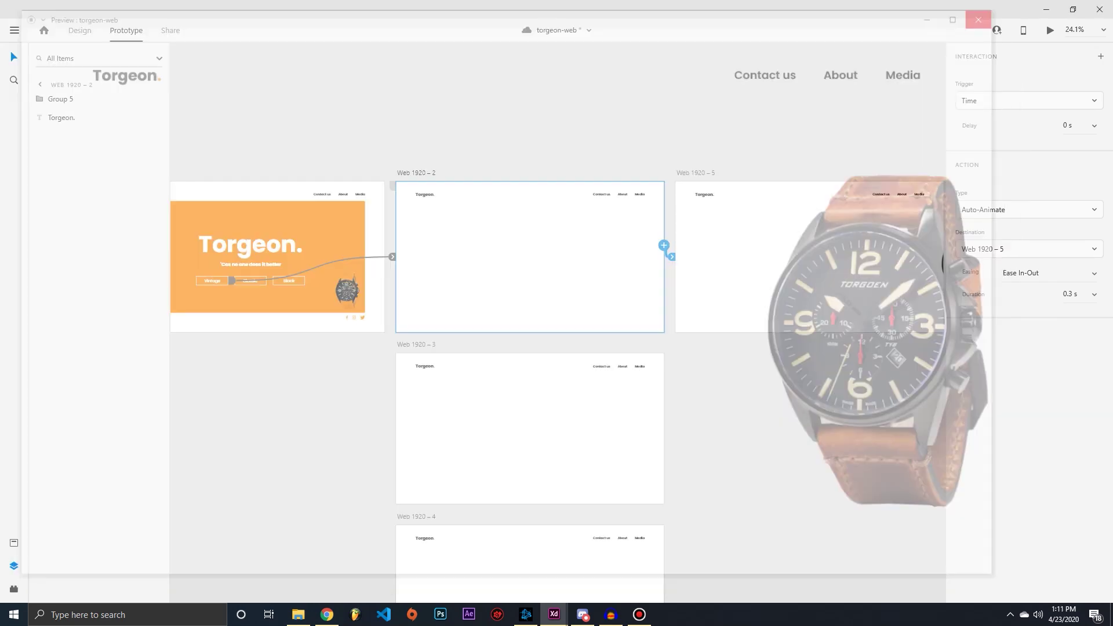
pyautogui.scroll(4, 557, 325)
pyautogui.hscroll(-1, 557, 324)
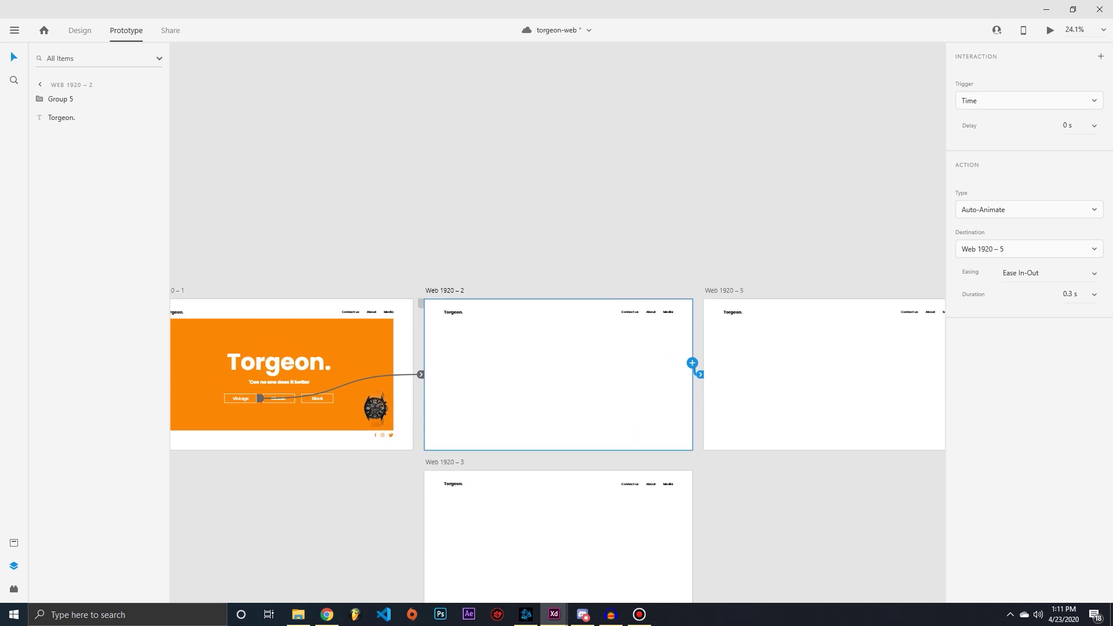
# Step: Wire the Vintage button to Web 1920–5 and check it in preview
pyautogui.click(250, 281)
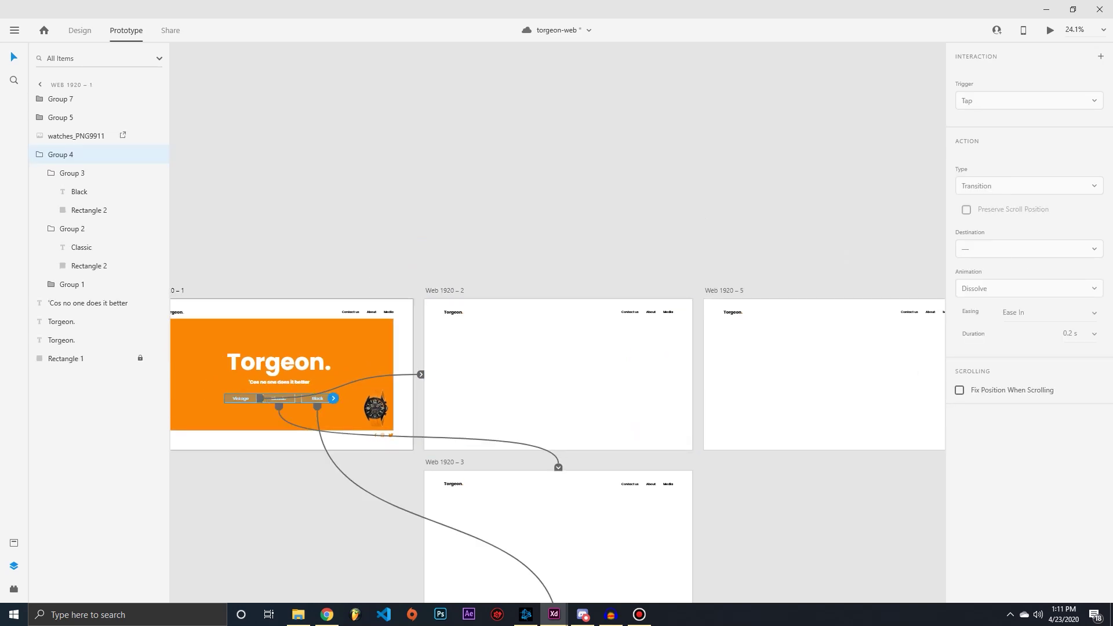
pyautogui.click(241, 398)
pyautogui.moveTo(257, 398); pyautogui.dragTo(772, 371)
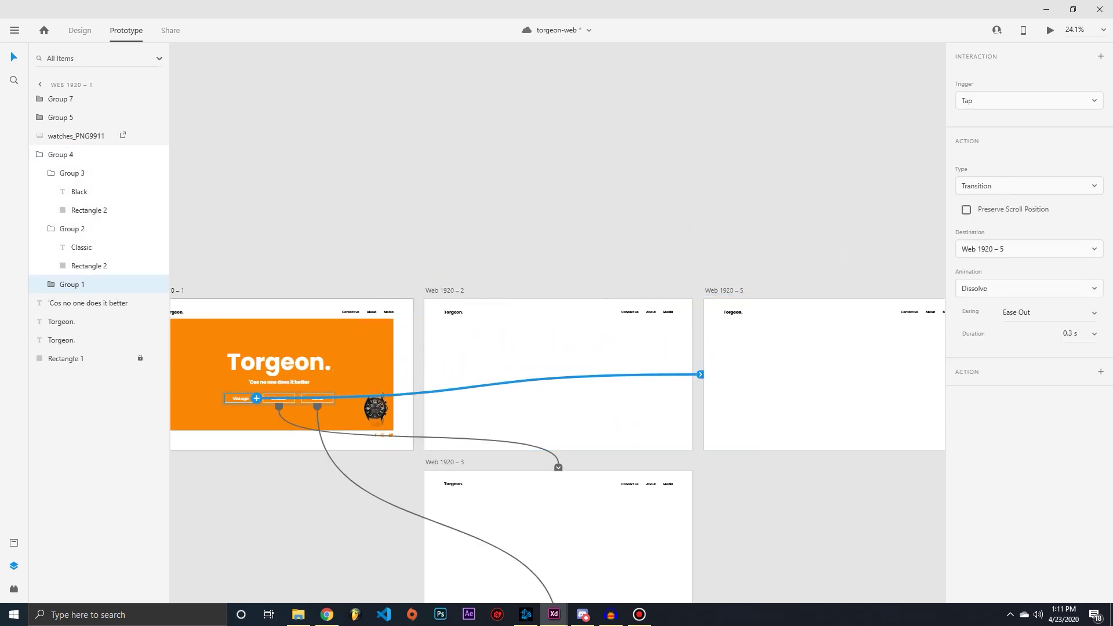
pyautogui.click(348, 348)
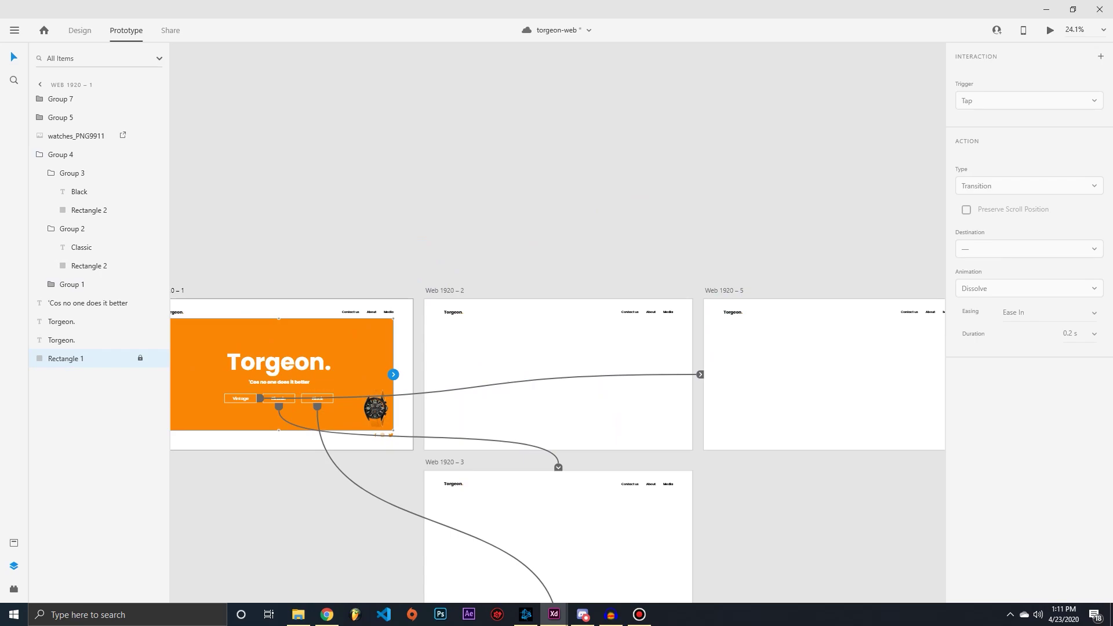
pyautogui.hotkey('ctrl', 'Return')
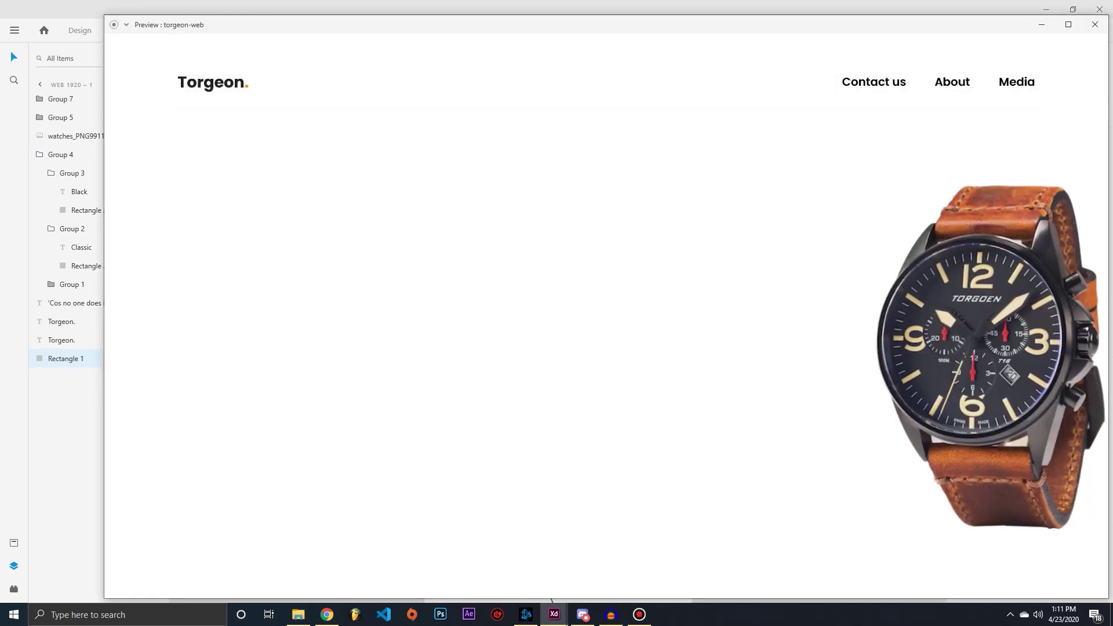
pyautogui.click(1095, 24)
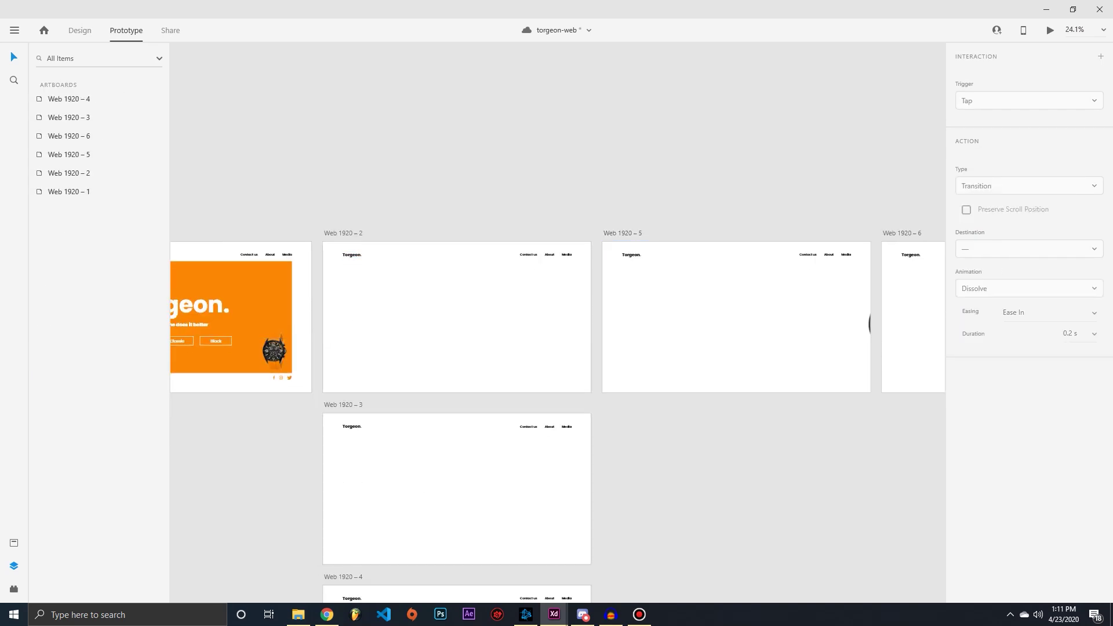
# Step: Delete the Web 1920–2 artboard and shift Web 1920–5 and 6 left into its place
pyautogui.click(69, 173)
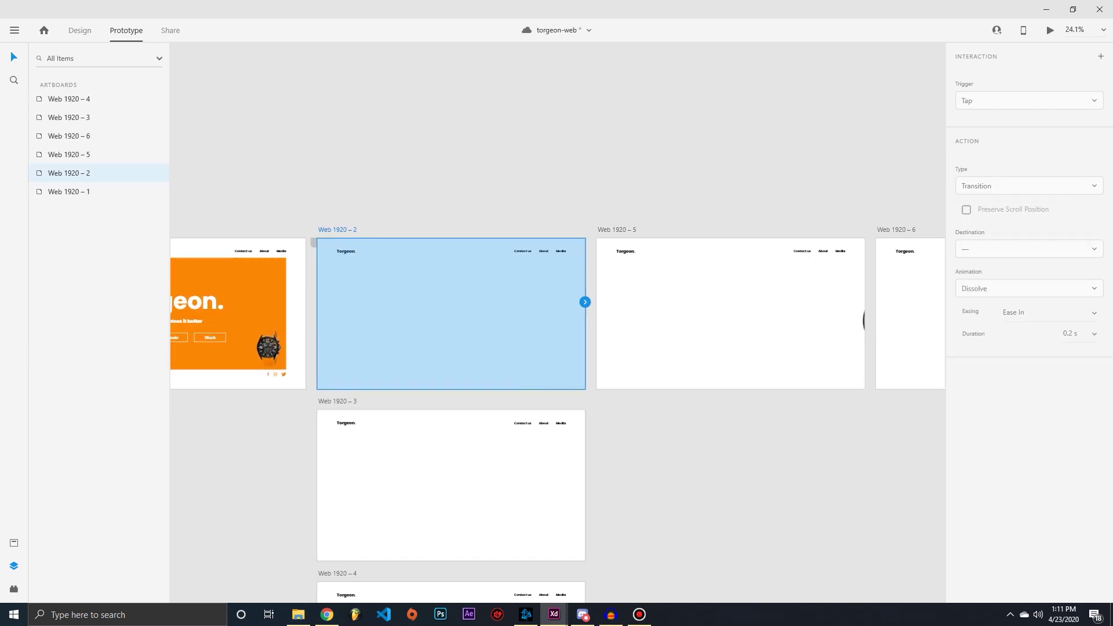
pyautogui.press('Delete')
pyautogui.click(69, 154)
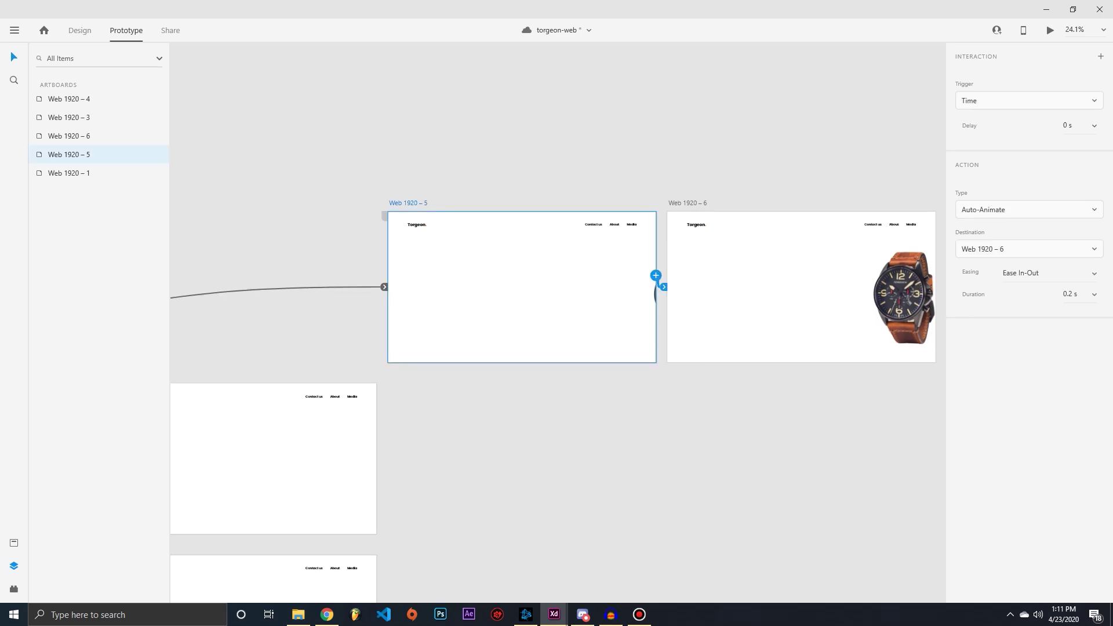
pyautogui.keyDown('shift'); pyautogui.click(69, 136); pyautogui.keyUp('shift')
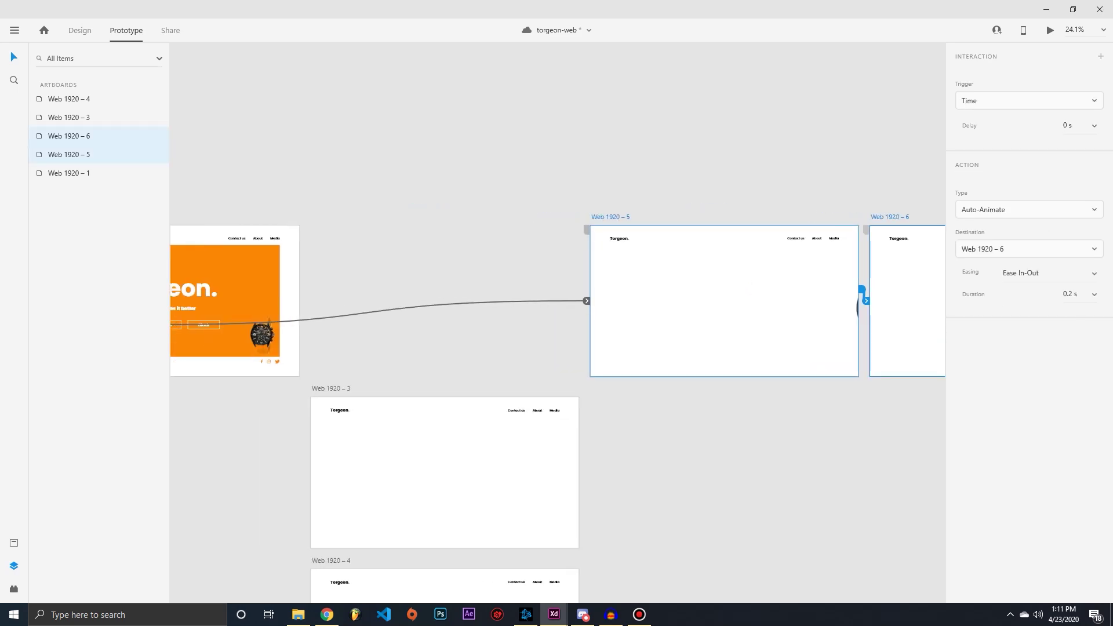
pyautogui.hotkey('shift', 'Left')
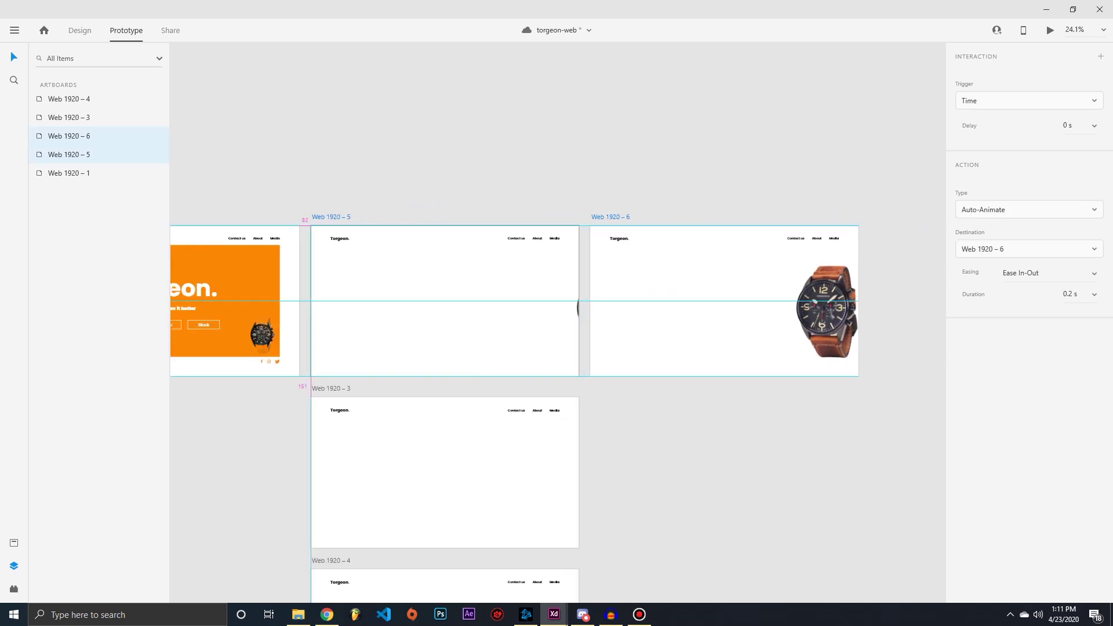
pyautogui.press('Escape')
# Step: Delete the watch image from Web 1920–5
pyautogui.hscroll(-3, 515, 295)
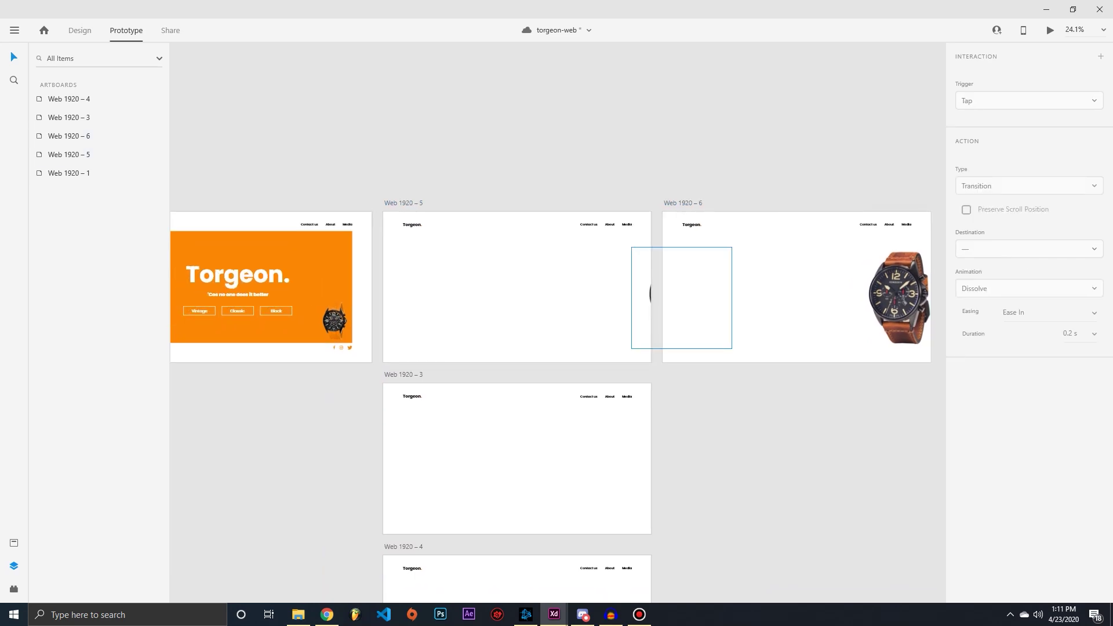
pyautogui.click(682, 298)
pyautogui.press('Delete')
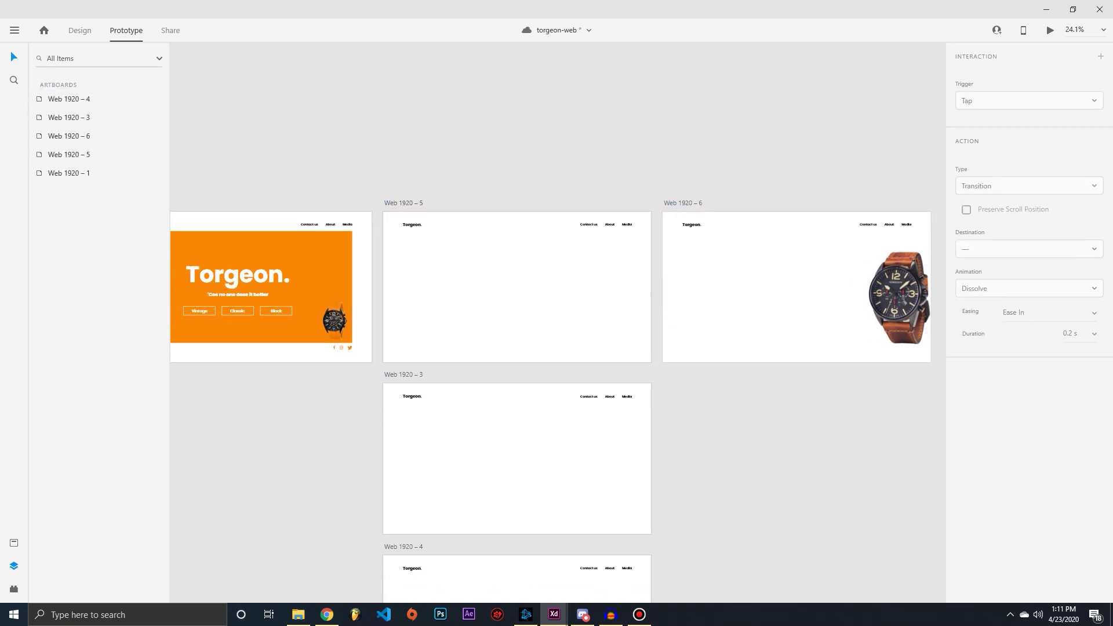
# Step: Preview the prototype from the Web 1920–1 home page, then review the artboards
pyautogui.click(267, 272)
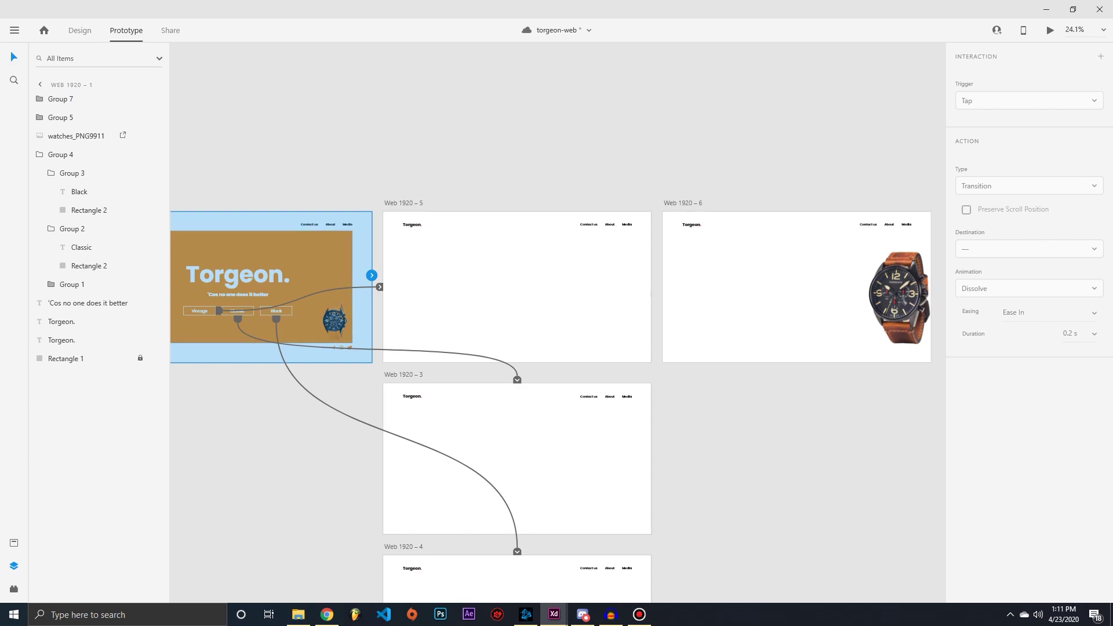
pyautogui.click(1050, 29)
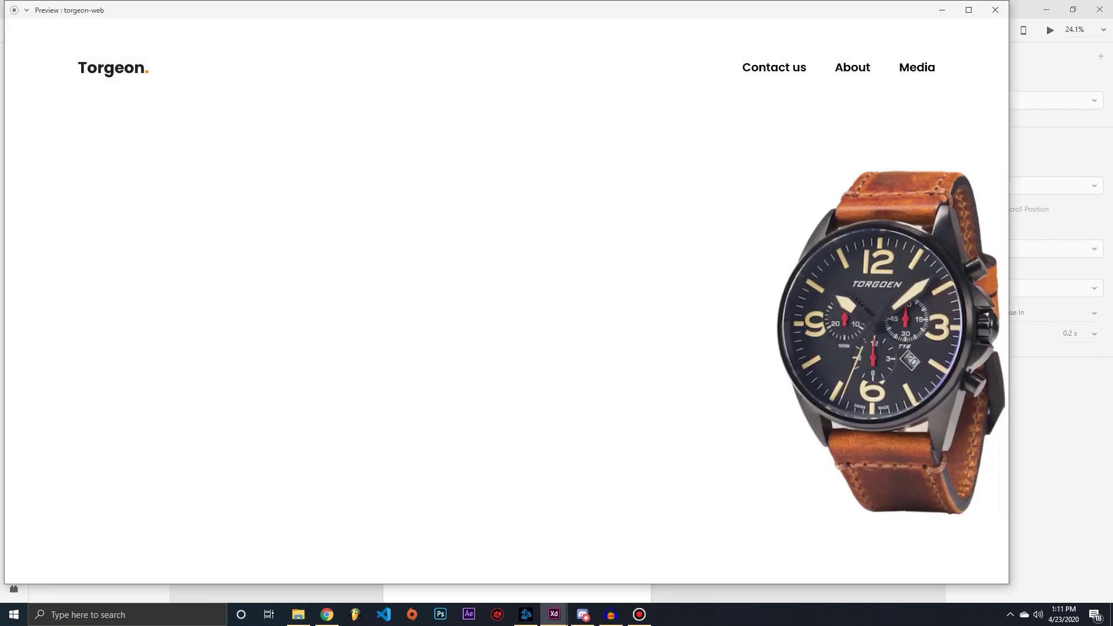
pyautogui.click(995, 10)
pyautogui.scroll(2, 752, 347)
pyautogui.hscroll(4, 753, 347)
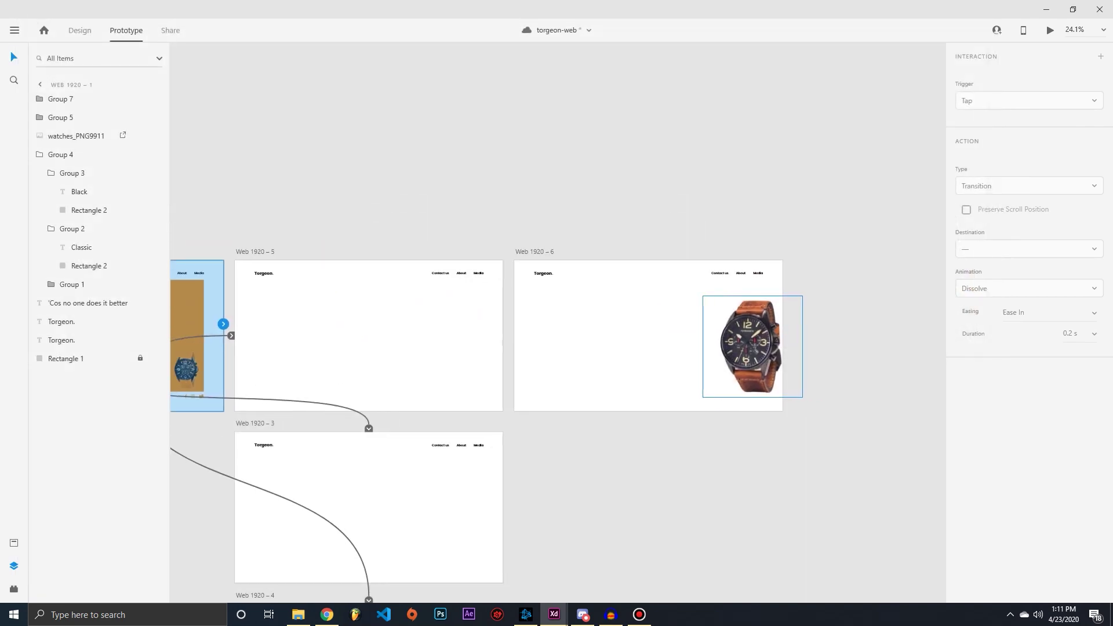
pyautogui.scroll(5, 678, 362)
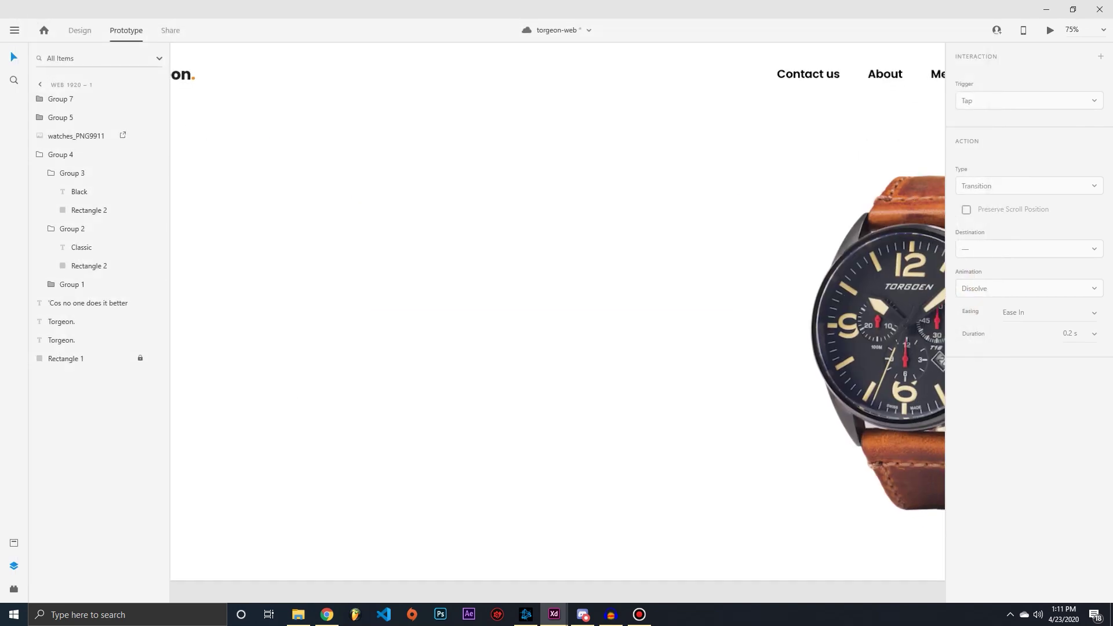
pyautogui.scroll(-1, 725, 406)
pyautogui.scroll(-2, 396, 417)
# Step: Preview the Vintage Swiss V40 product page at full size, then close the preview
pyautogui.click(754, 360)
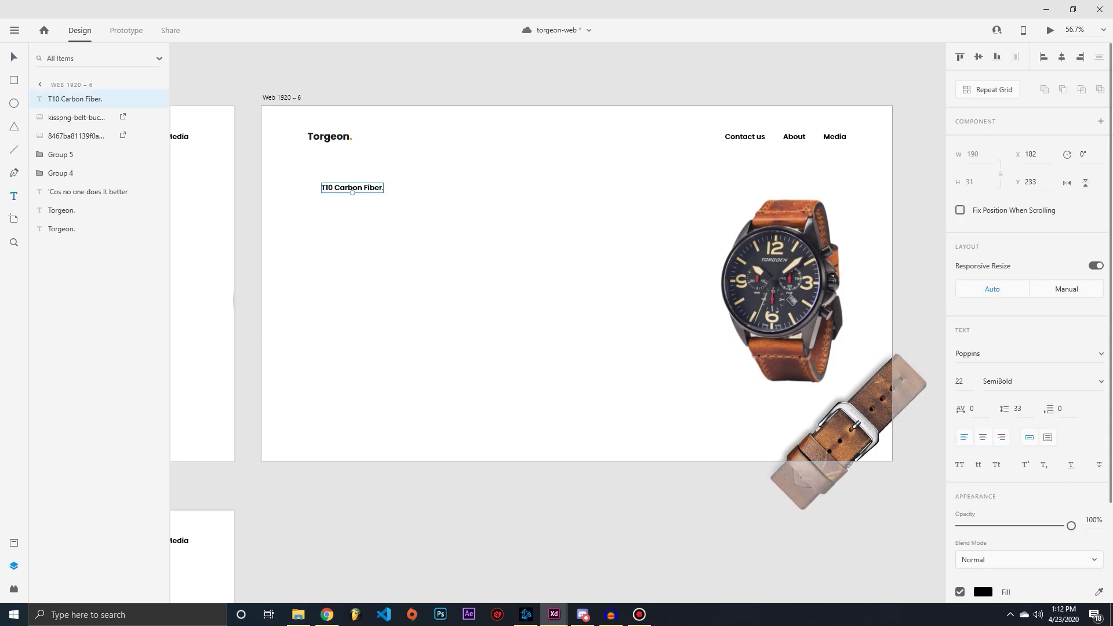
pyautogui.write('Vintage Swiss V40')
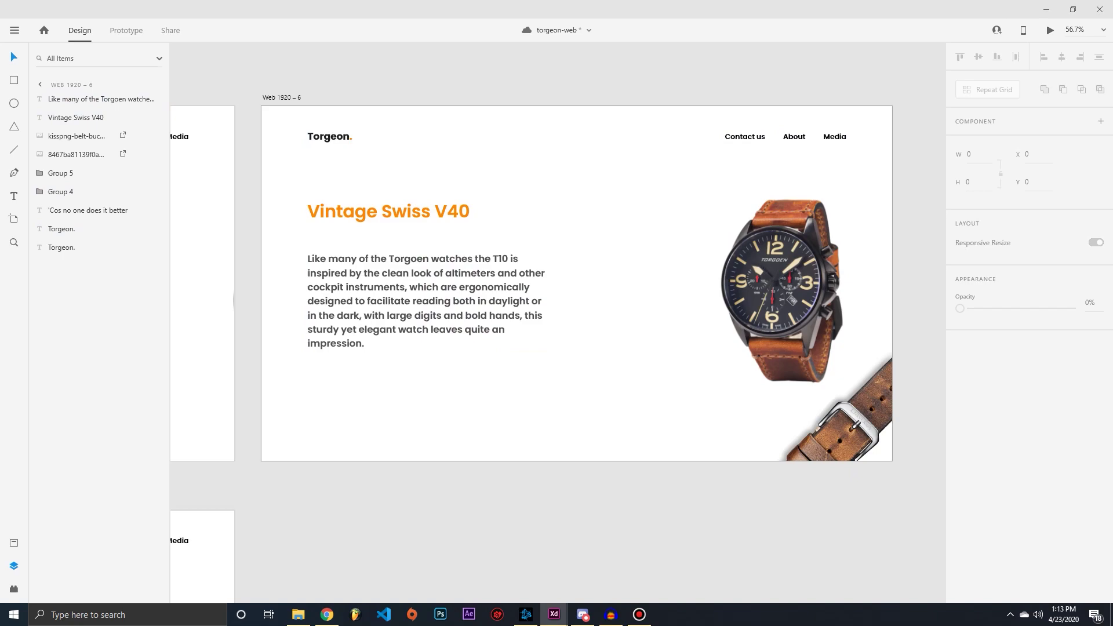
pyautogui.hotkey('ctrl', 'Return')
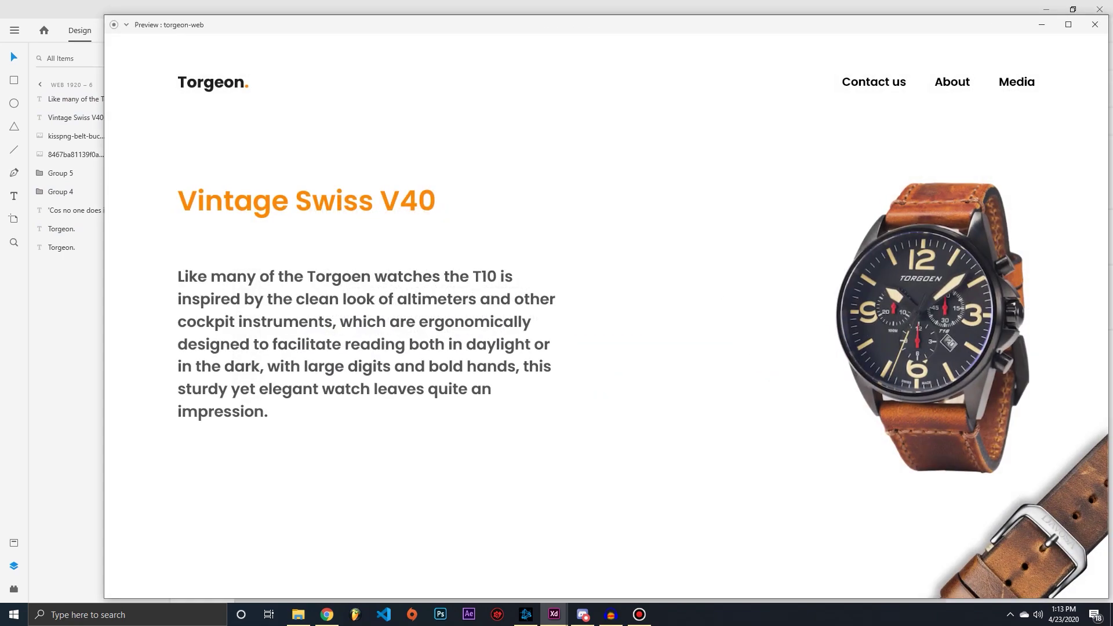
pyautogui.click(1095, 25)
# Step: Duplicate the orange title below the description and change its text to 'R 20, 499.99'
pyautogui.hotkey('ctrl', 'd')
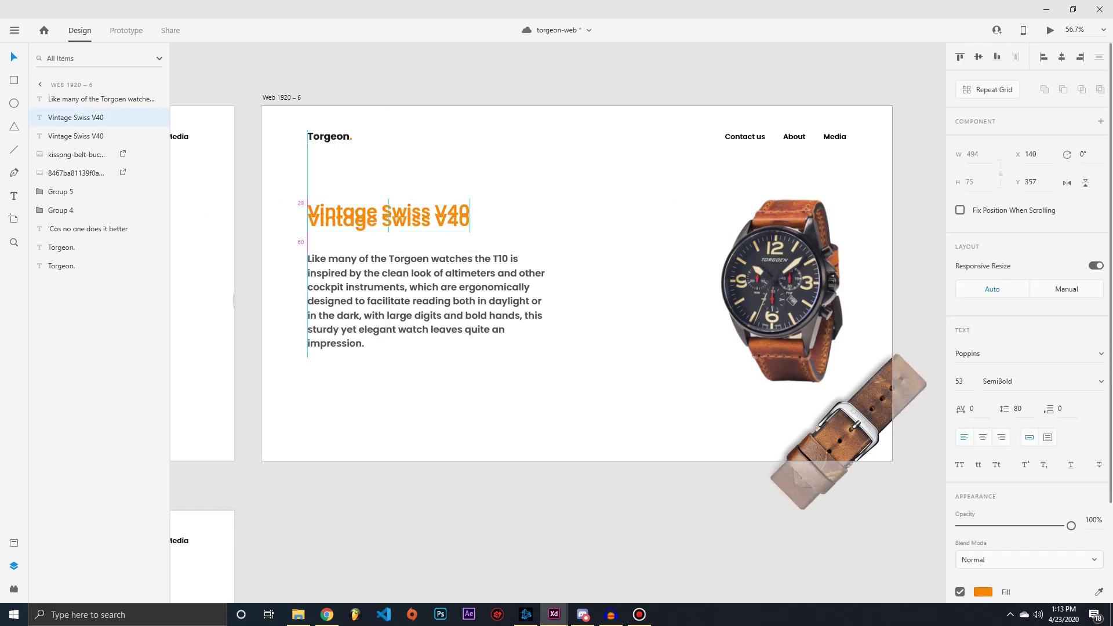
pyautogui.moveTo(388, 220); pyautogui.dragTo(388, 386)
pyautogui.press('t')
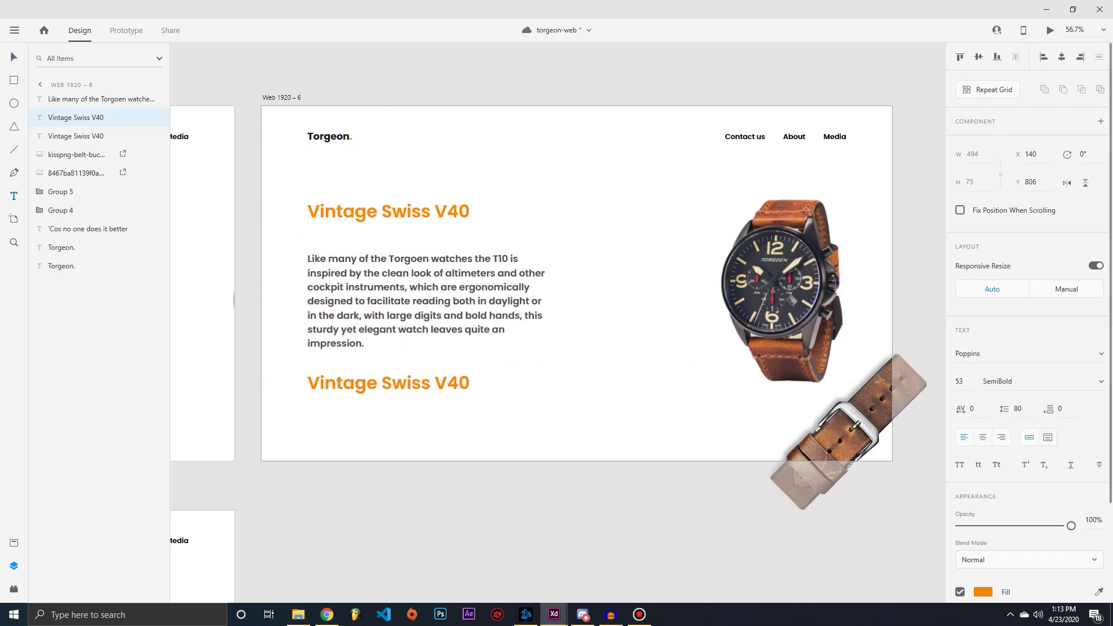
pyautogui.moveTo(307, 382); pyautogui.dragTo(474, 383)
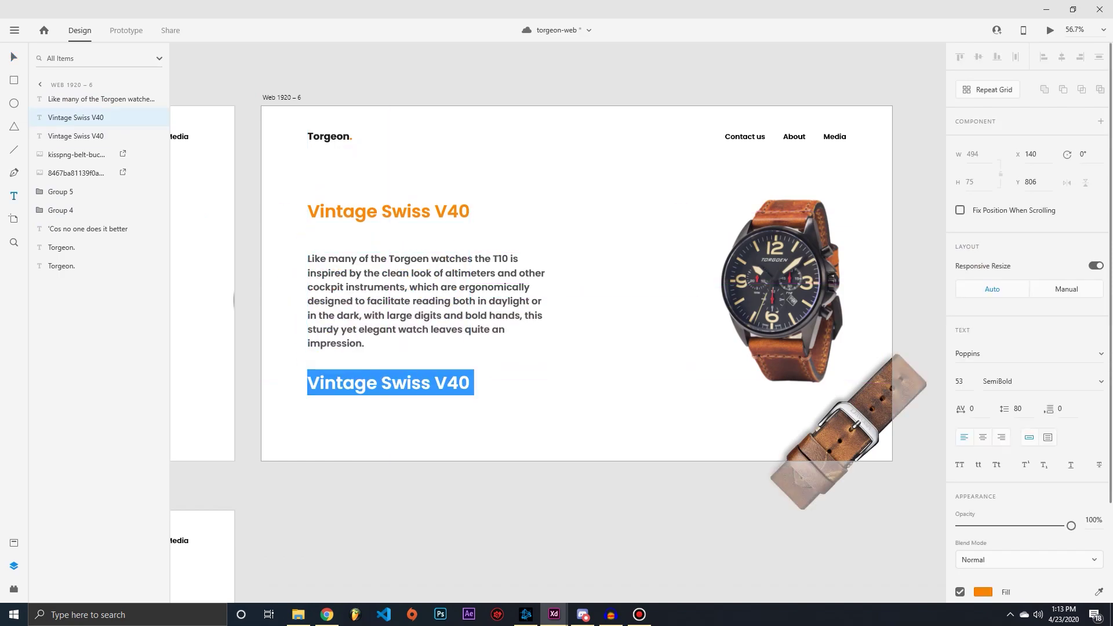
pyautogui.write('R 20, 499.99')
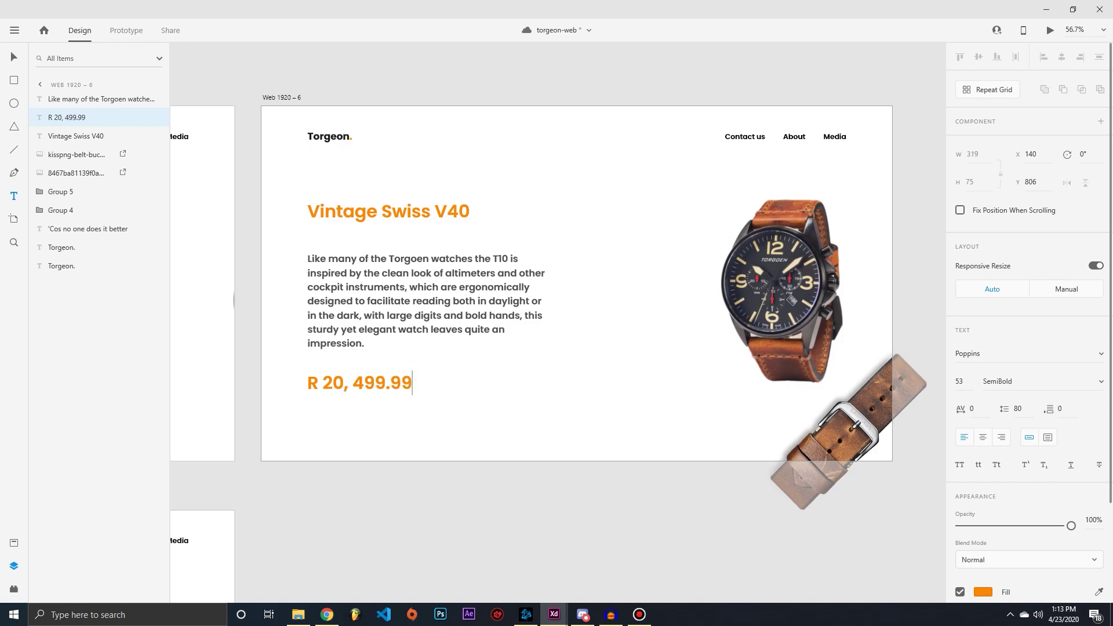
pyautogui.press('Escape')
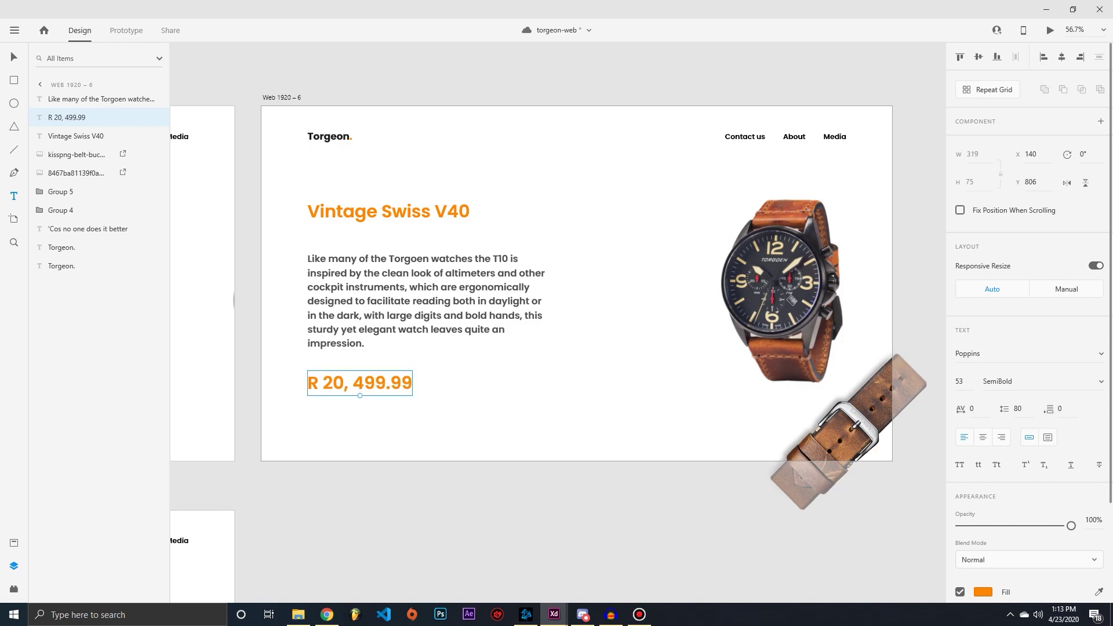
pyautogui.scroll(-3, 305, 357)
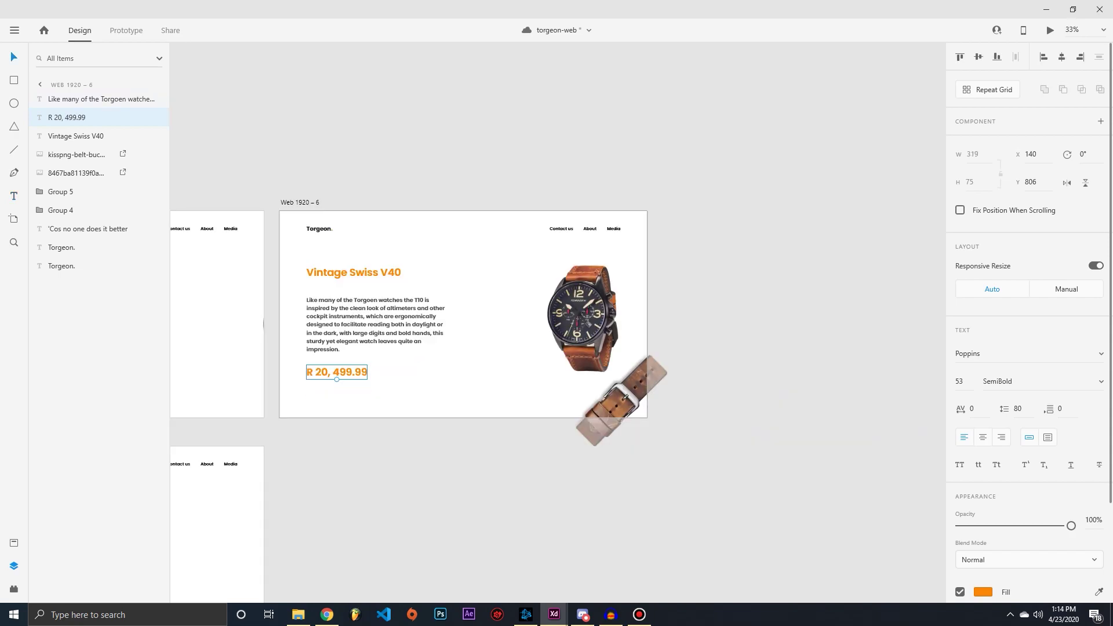
# Step: Draw the orange rectangle under the price and group it with its 'Add to cart' label
pyautogui.click(14, 80)
pyautogui.moveTo(307, 393); pyautogui.dragTo(316, 401)
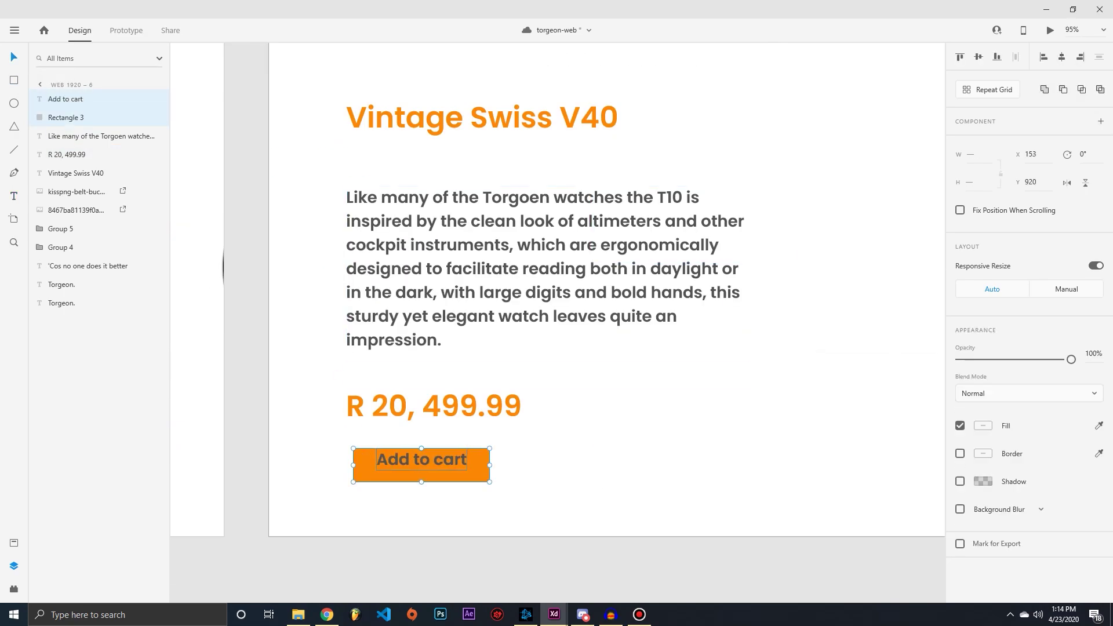
pyautogui.scroll(3, 556, 290)
pyautogui.hotkey('ctrl', 'g')
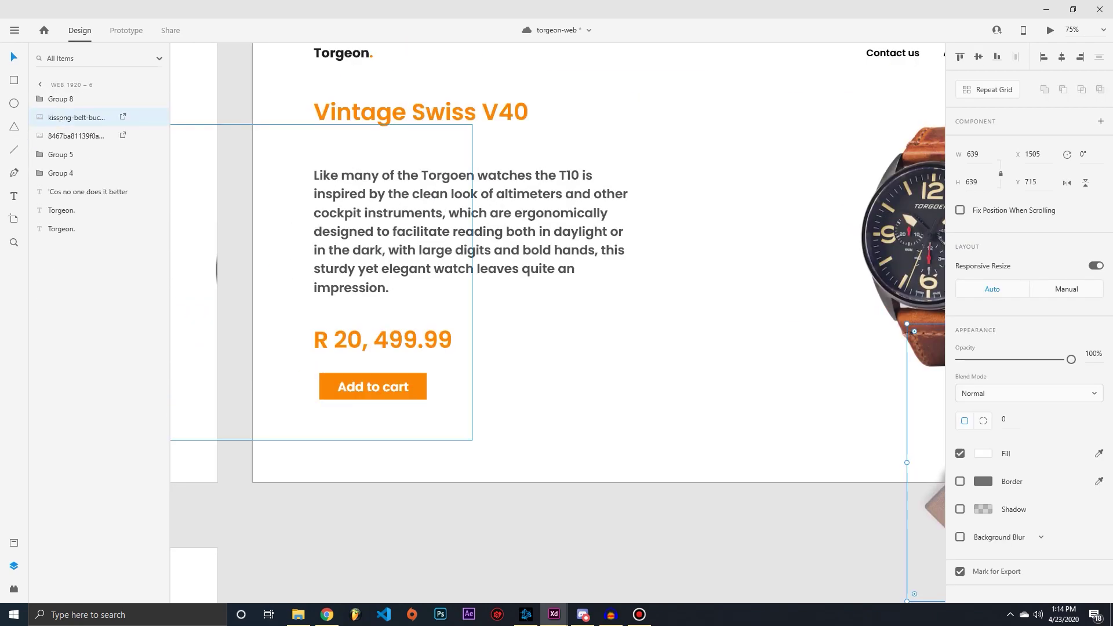
# Step: Draw a short diagonal line with a stroke of 4 and rounded ends
pyautogui.press('l')
pyautogui.moveTo(642, 338); pyautogui.dragTo(627, 354)
pyautogui.press('v')
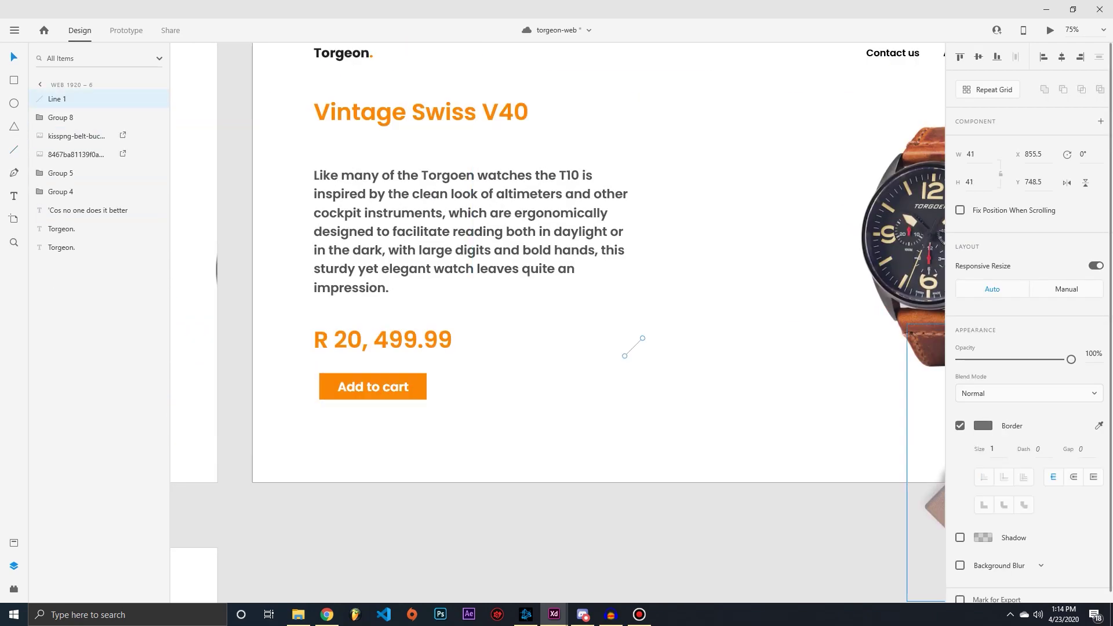
pyautogui.click(993, 449)
pyautogui.write('4')
pyautogui.press('Return')
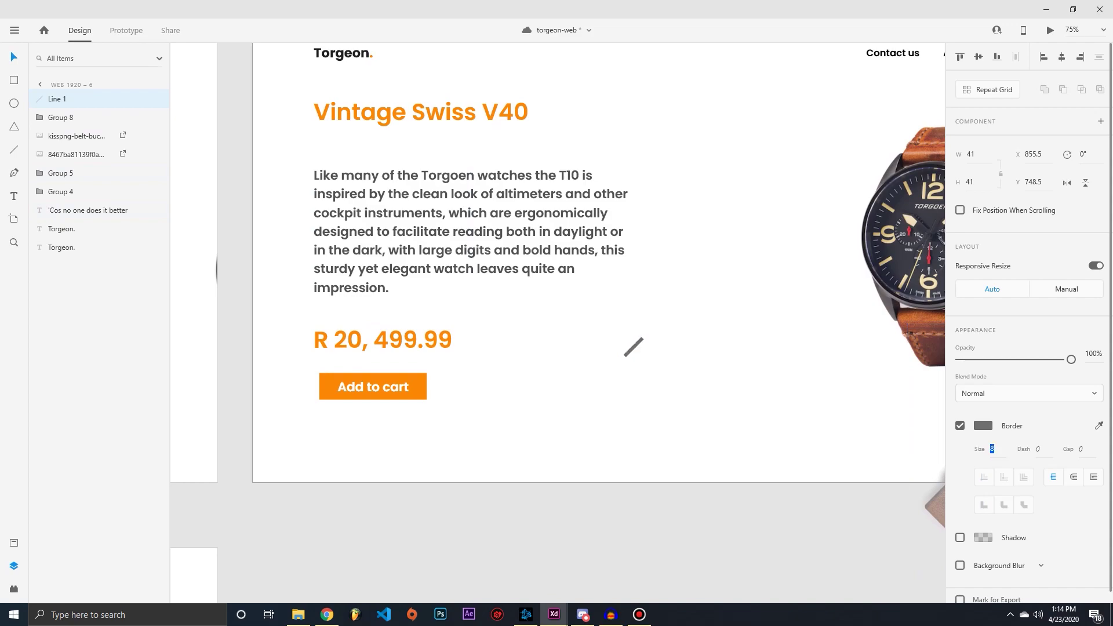
pyautogui.click(1074, 477)
# Step: Mirror a copy of the line into a grouped back chevron above the title, then enter Prototype mode
pyautogui.hotkey('ctrl', 'd')
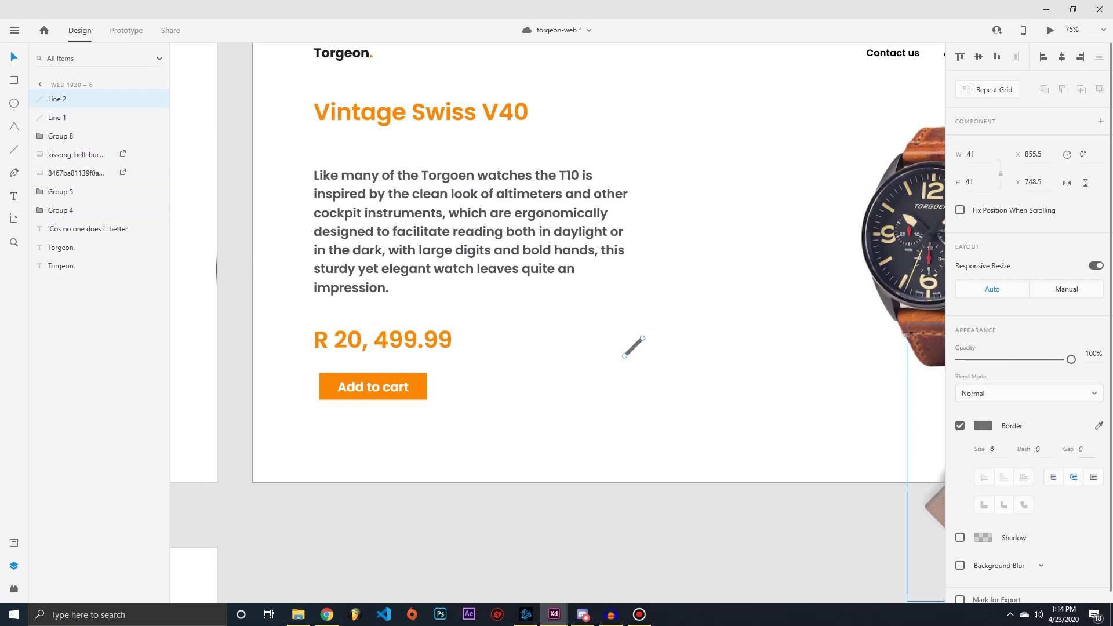
pyautogui.hotkey('shift', 'h')
pyautogui.click(57, 117)
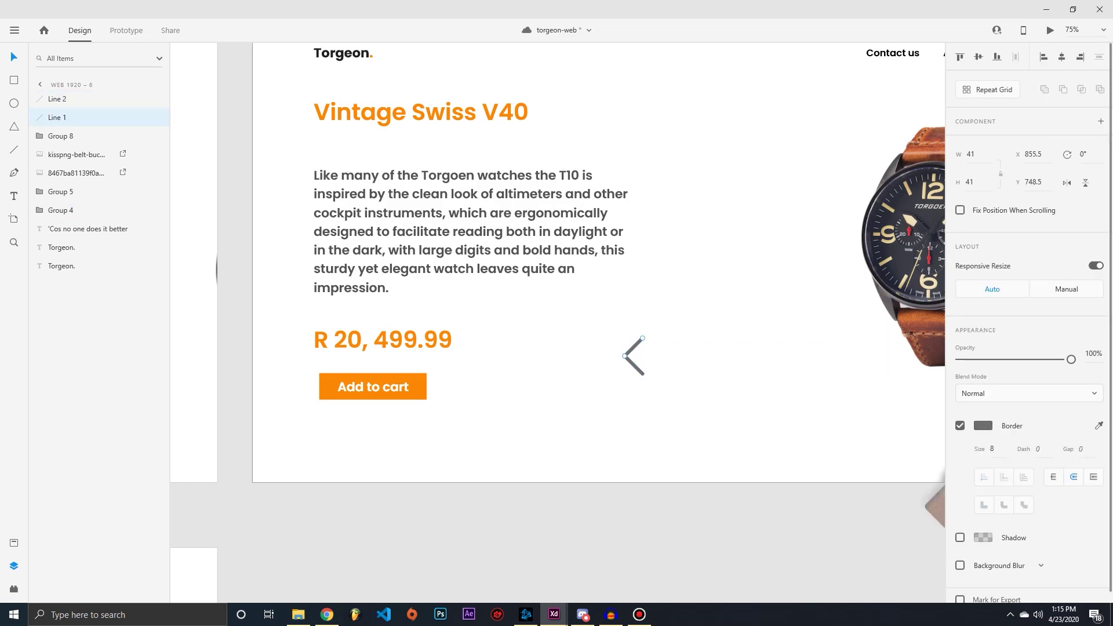
pyautogui.keyDown('shift'); pyautogui.click(57, 99); pyautogui.keyUp('shift')
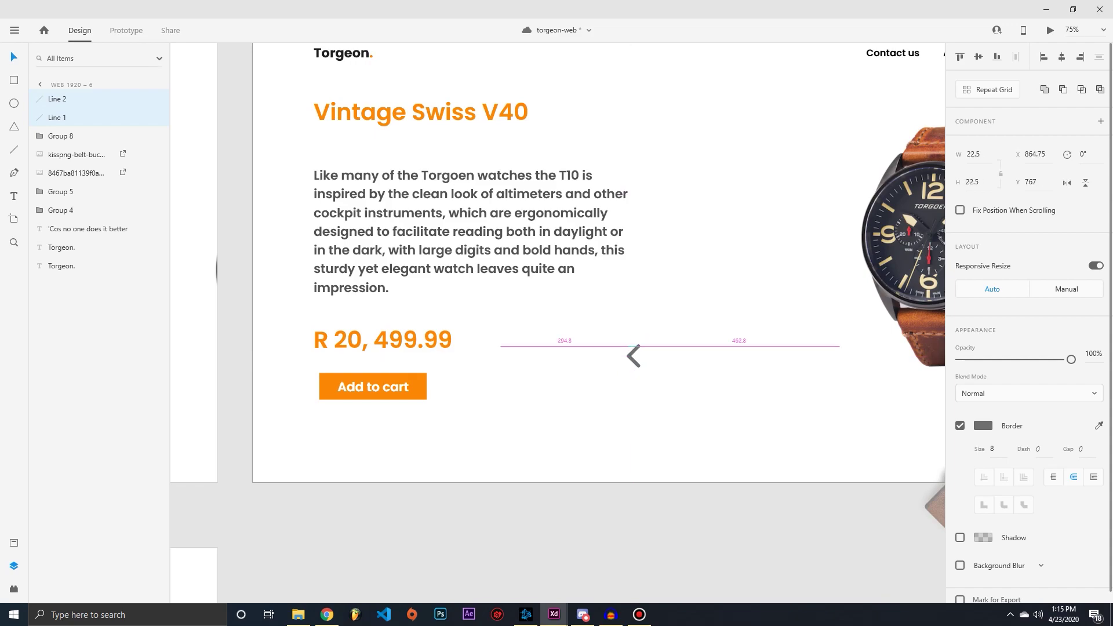
pyautogui.hotkey('ctrl', 'g')
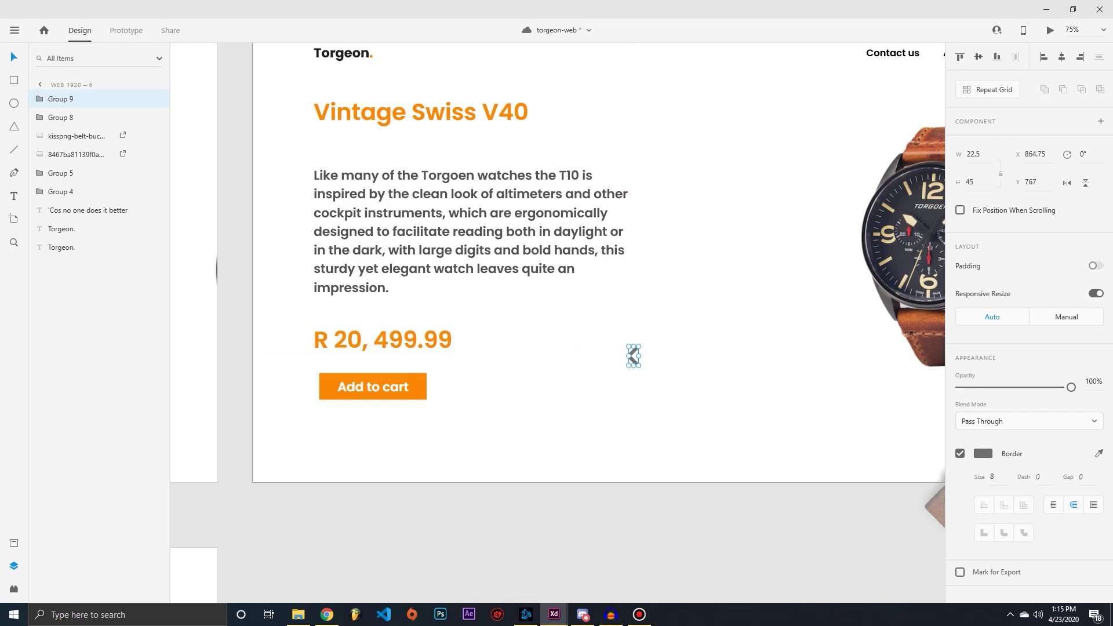
pyautogui.moveTo(634, 356); pyautogui.dragTo(313, 95)
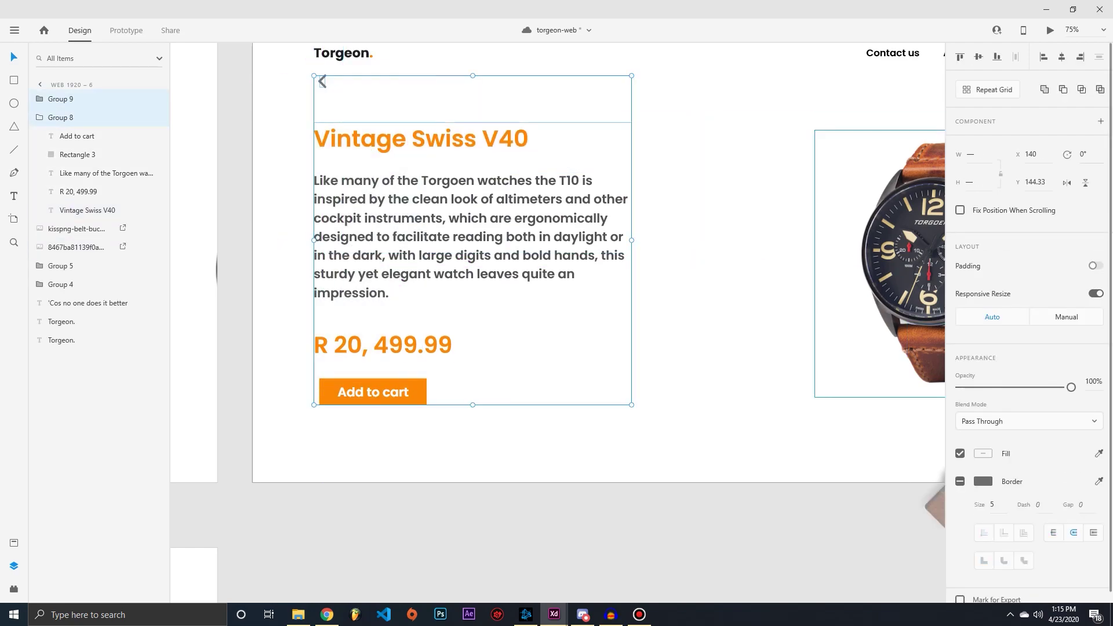
pyautogui.hotkey('ctrl', '2')
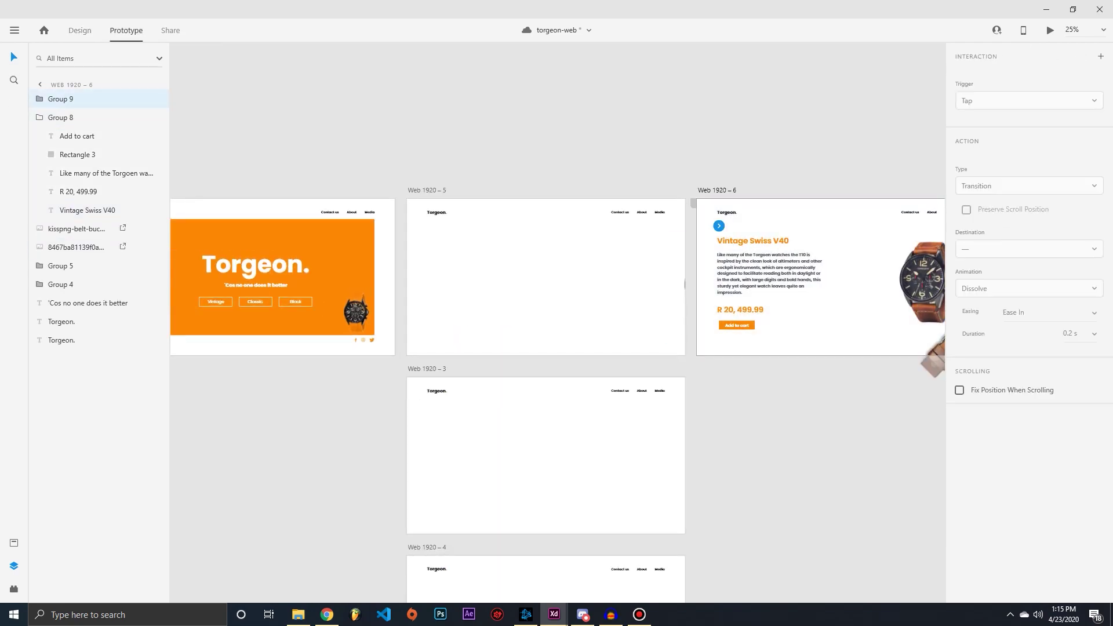
# Step: Link the back chevron to Web 1920 – 1 with auto-animate and preview from the home page
pyautogui.hotkey('ctrl', '0')
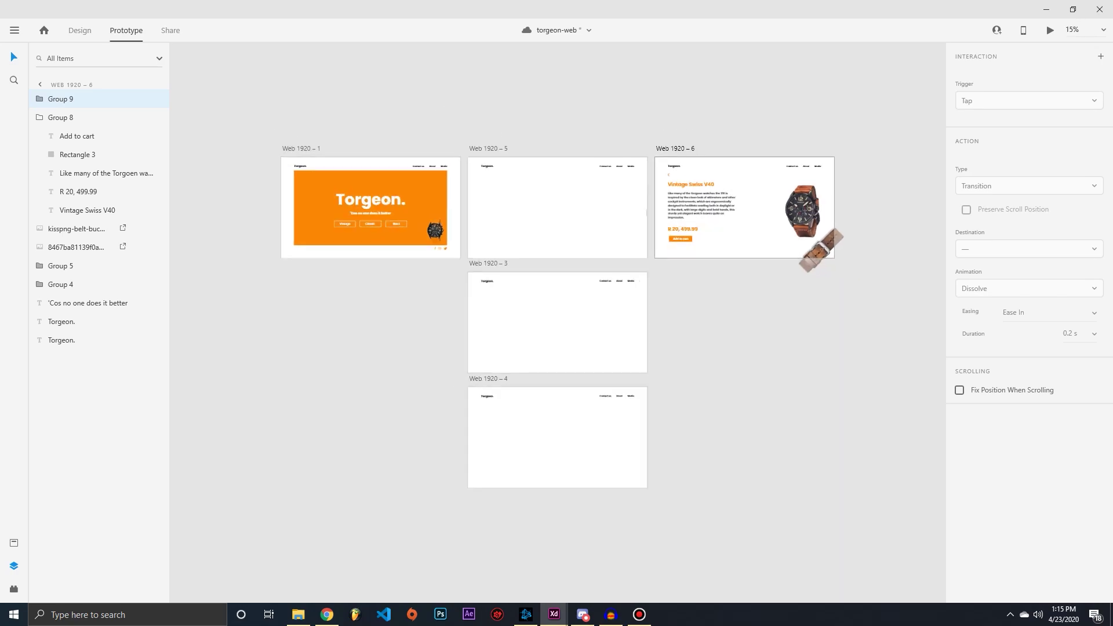
pyautogui.moveTo(662, 184); pyautogui.dragTo(429, 203)
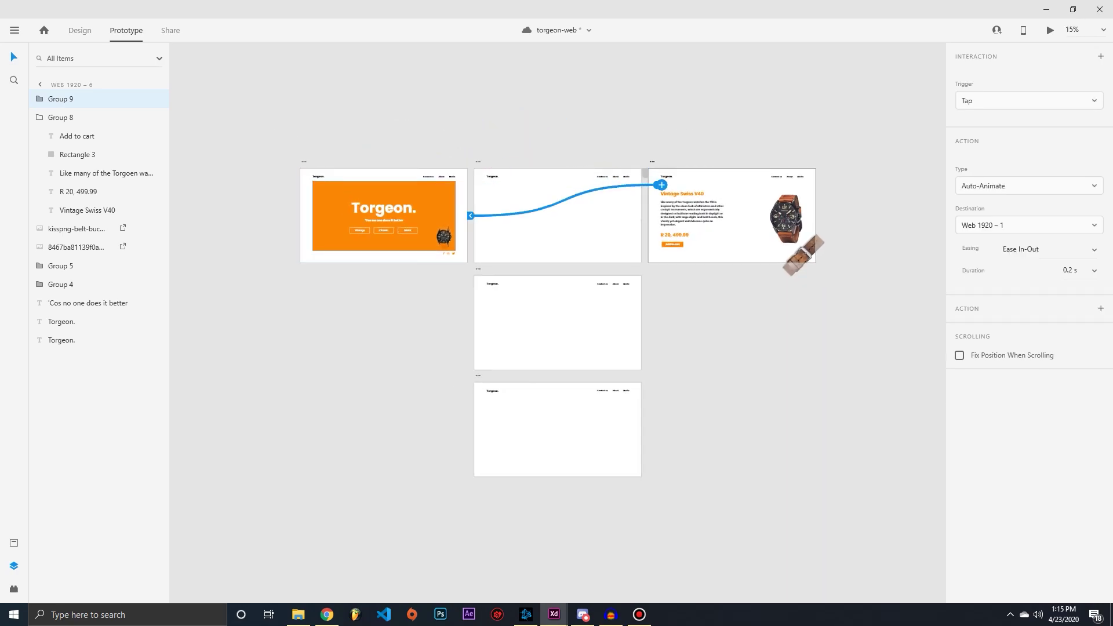
pyautogui.click(429, 203)
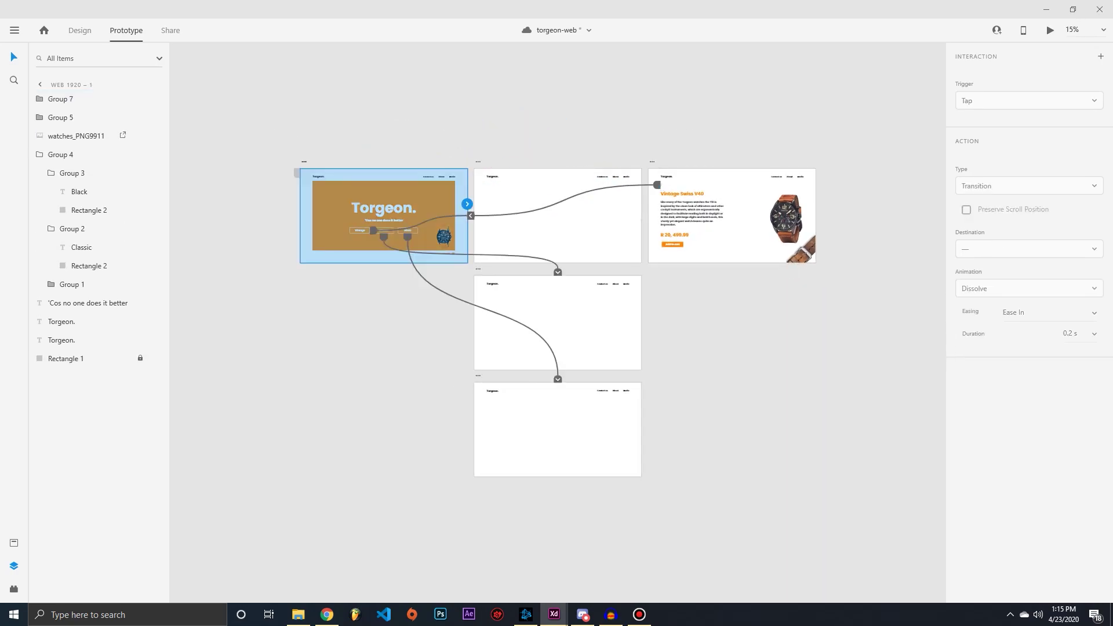
pyautogui.hotkey('ctrl', 'Return')
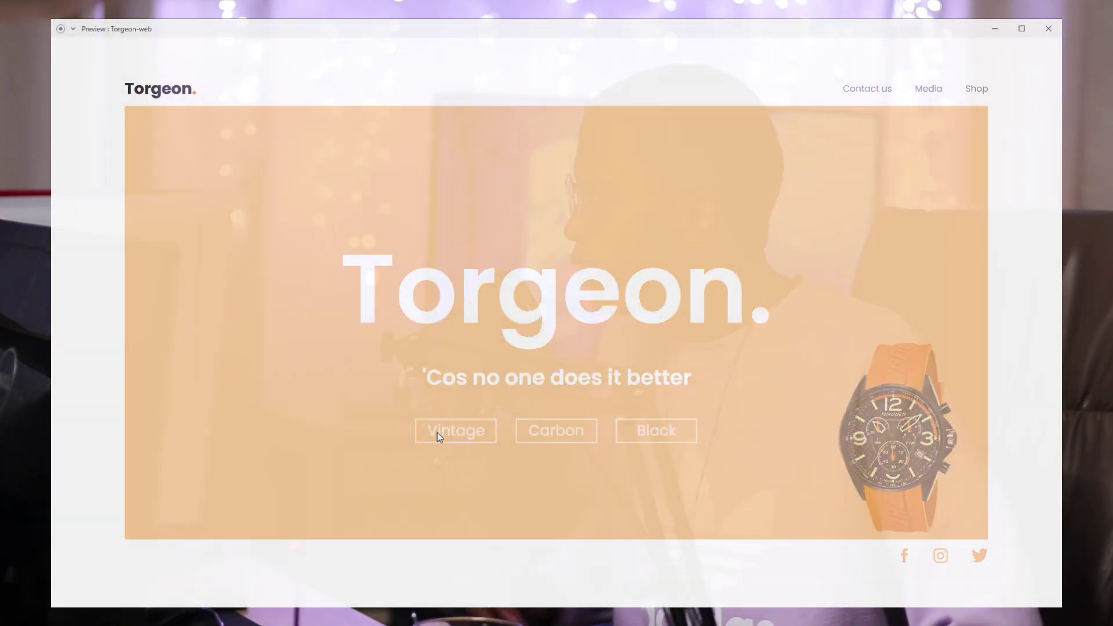
# Step: Visit the Vintage, Carbon and Black pages, returning home each time, then open the side menu
pyautogui.click(438, 431)
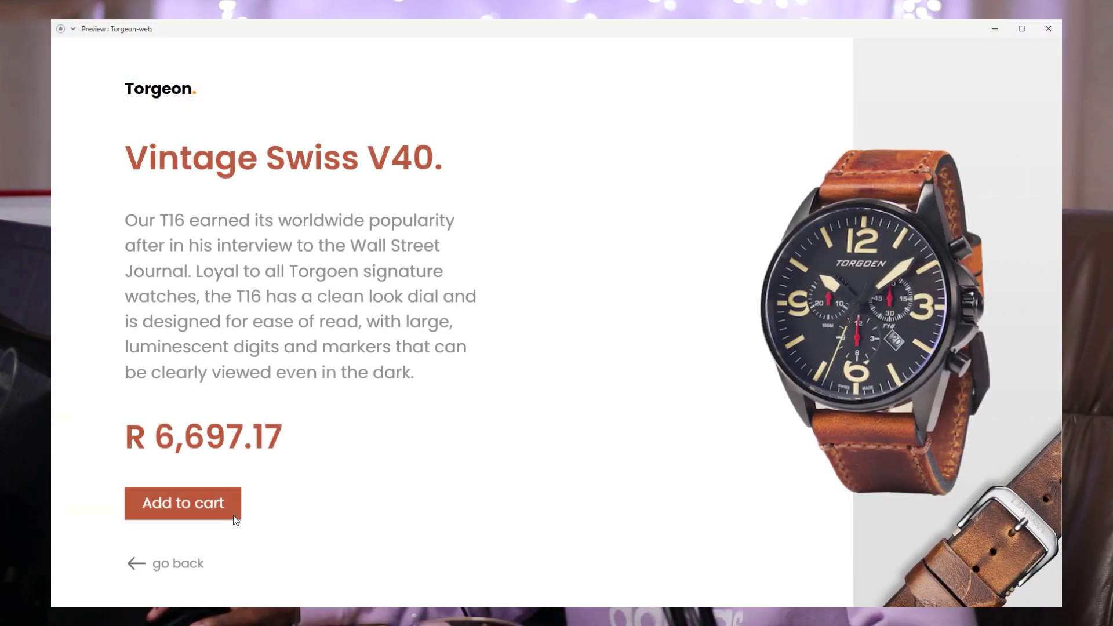
pyautogui.click(179, 562)
pyautogui.click(538, 433)
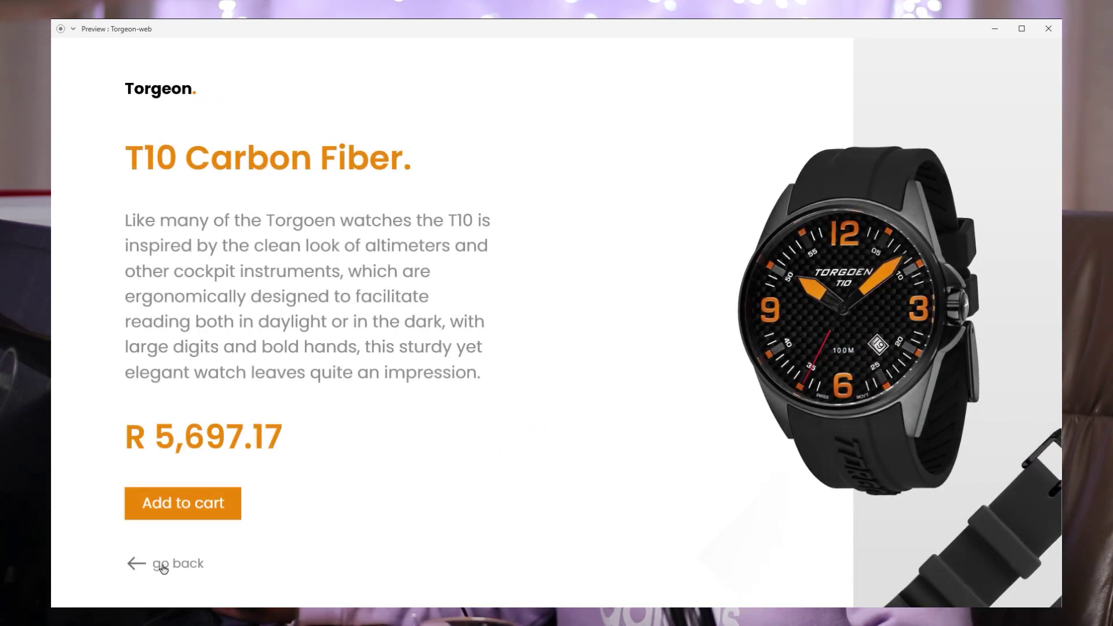
pyautogui.click(164, 567)
pyautogui.click(691, 429)
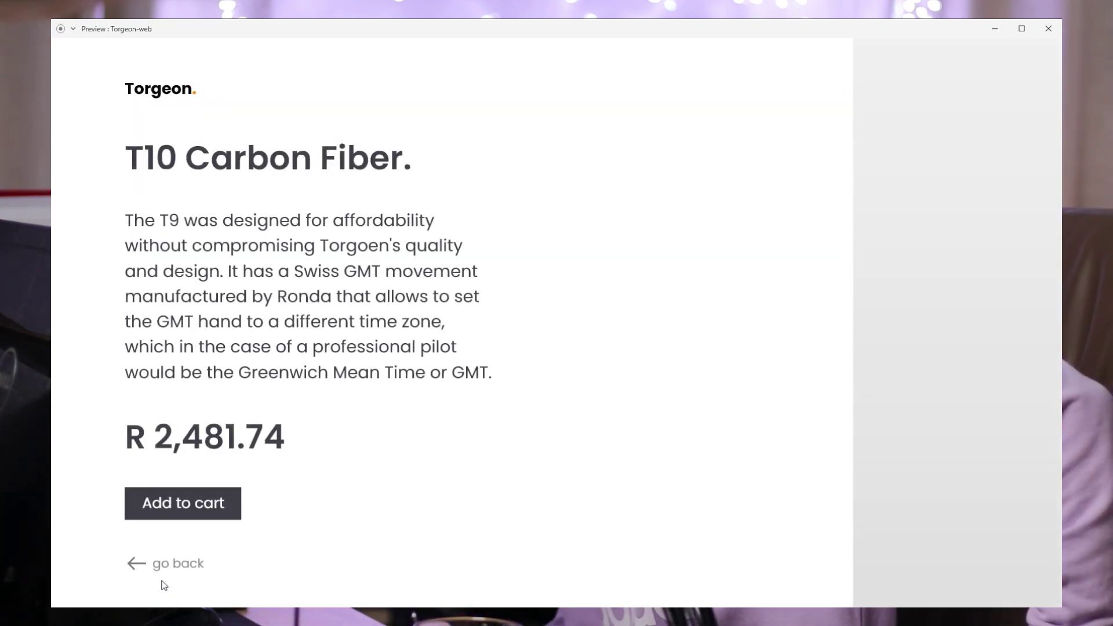
pyautogui.click(163, 567)
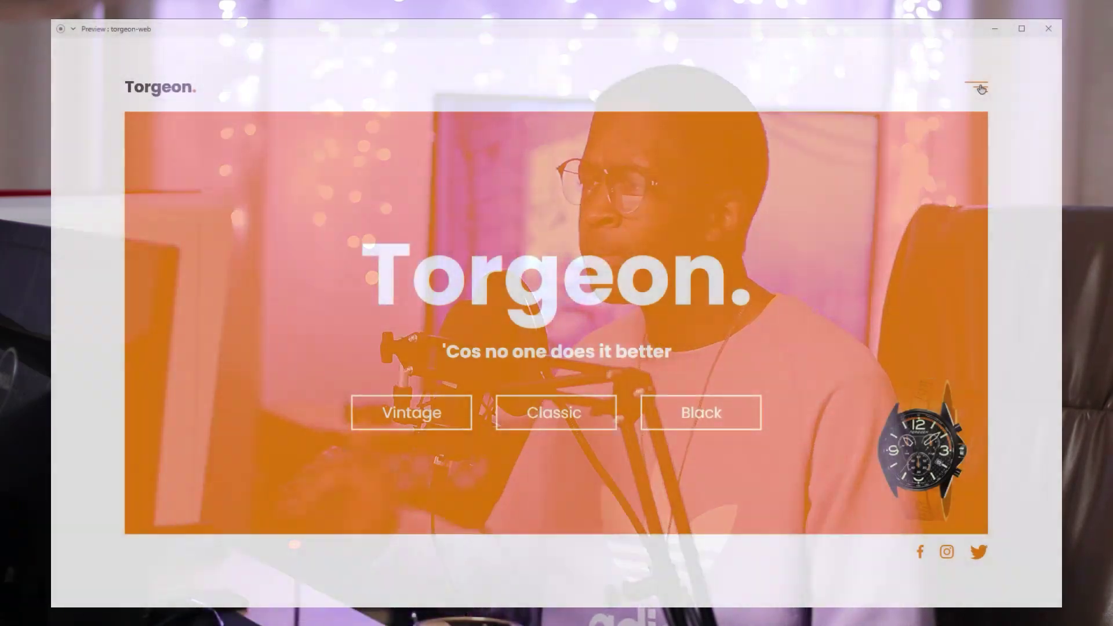
pyautogui.click(962, 87)
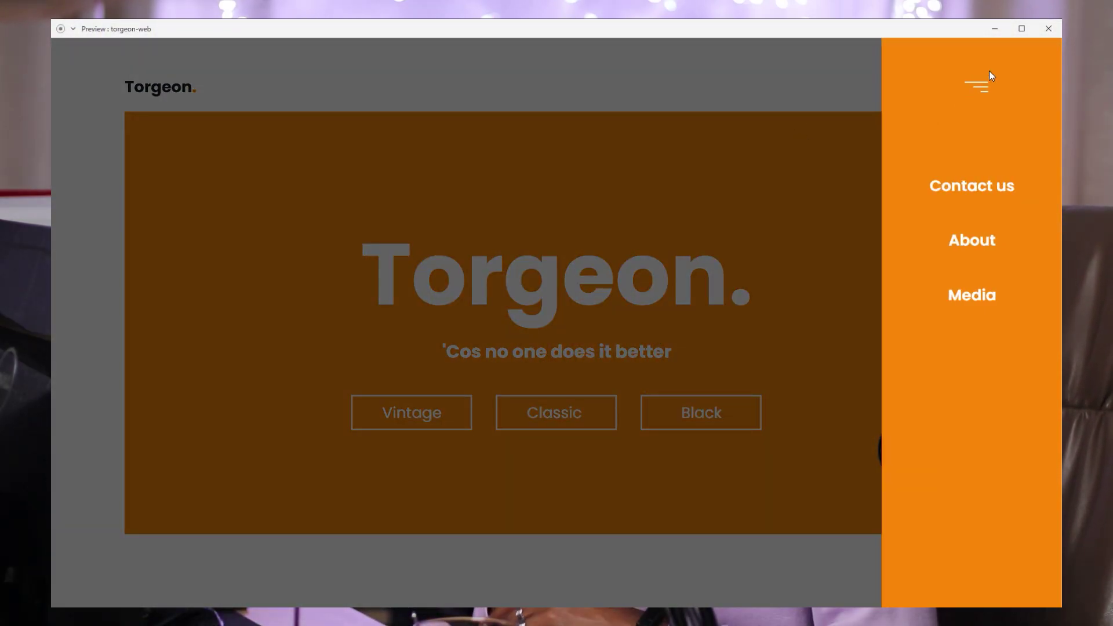